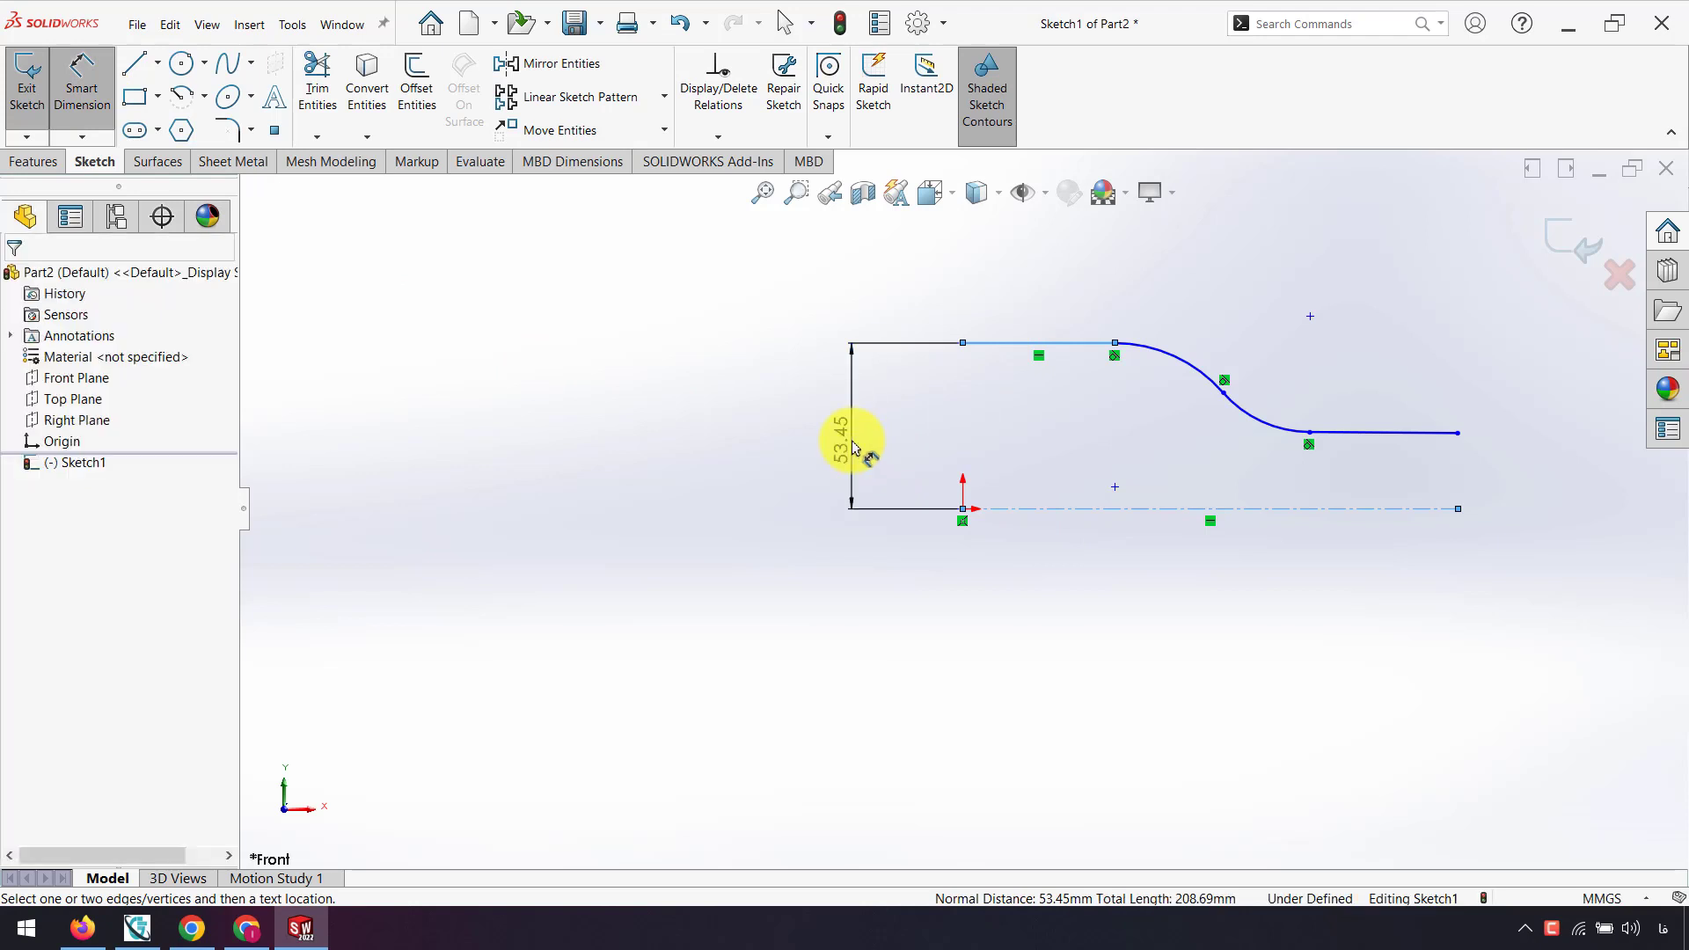
# Set the vertical distance between the upper horizontal line and the construction centerline to 50 mm
pyautogui.click(893, 467)
pyautogui.write('50')
pyautogui.press('Return')
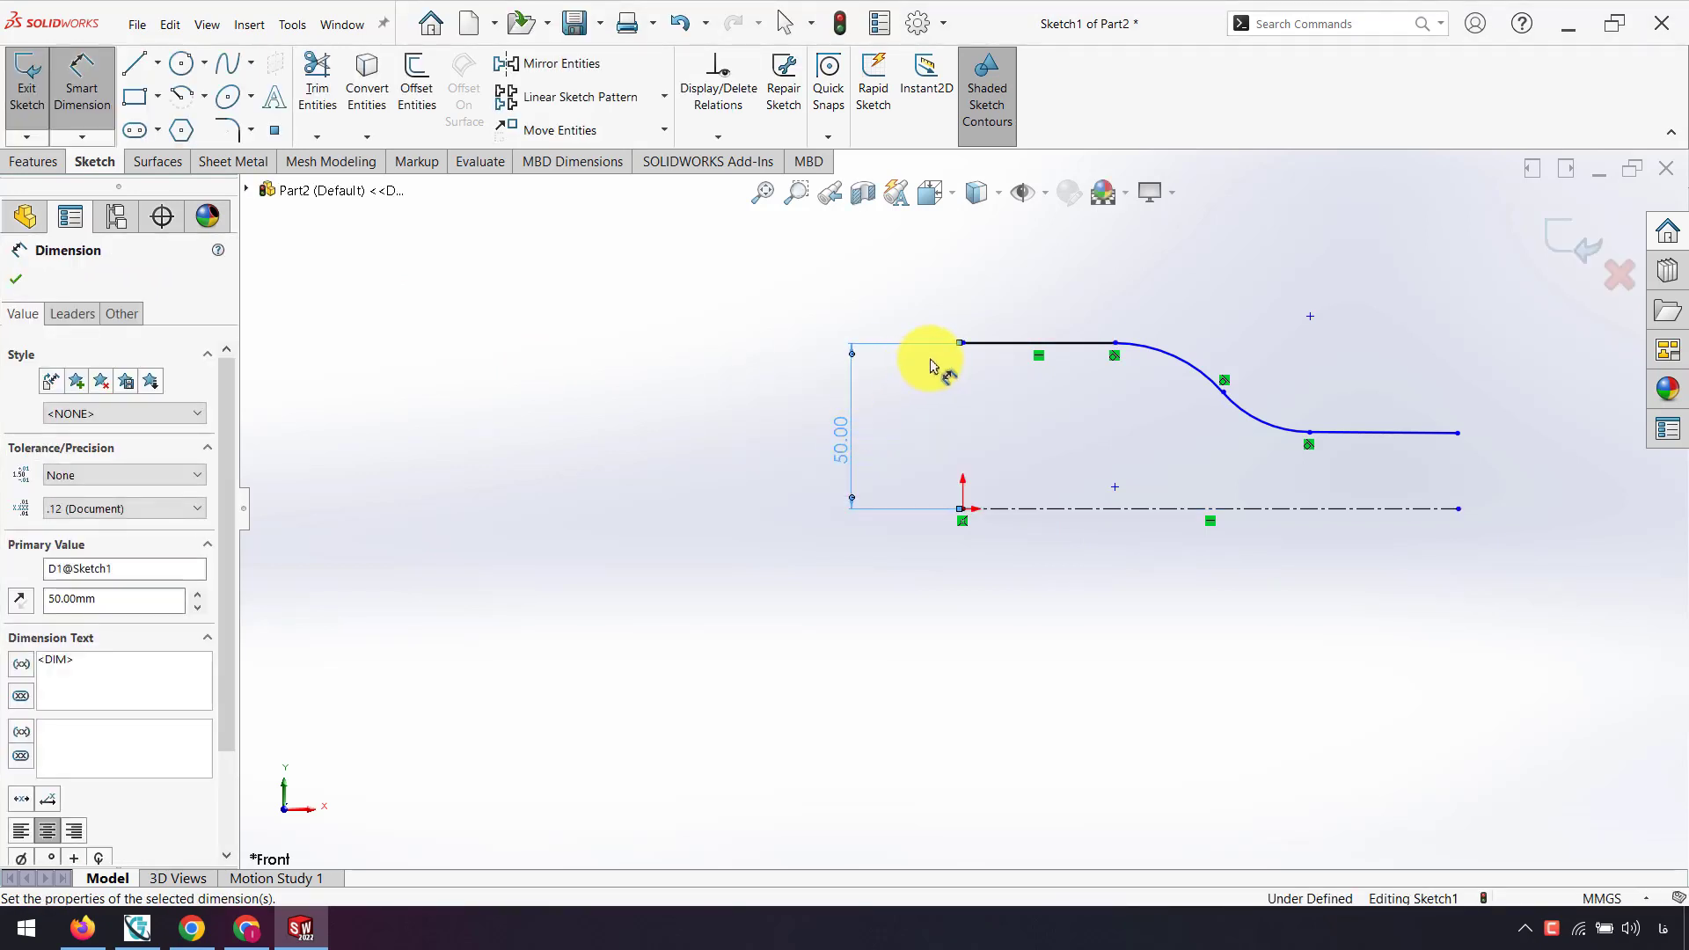
# Add a vertical relation between the upper line's free start point and the origin
pyautogui.press('Escape')
pyautogui.click(963, 343)
pyautogui.keyDown('ctrl'); pyautogui.click(965, 519); pyautogui.keyUp('ctrl')
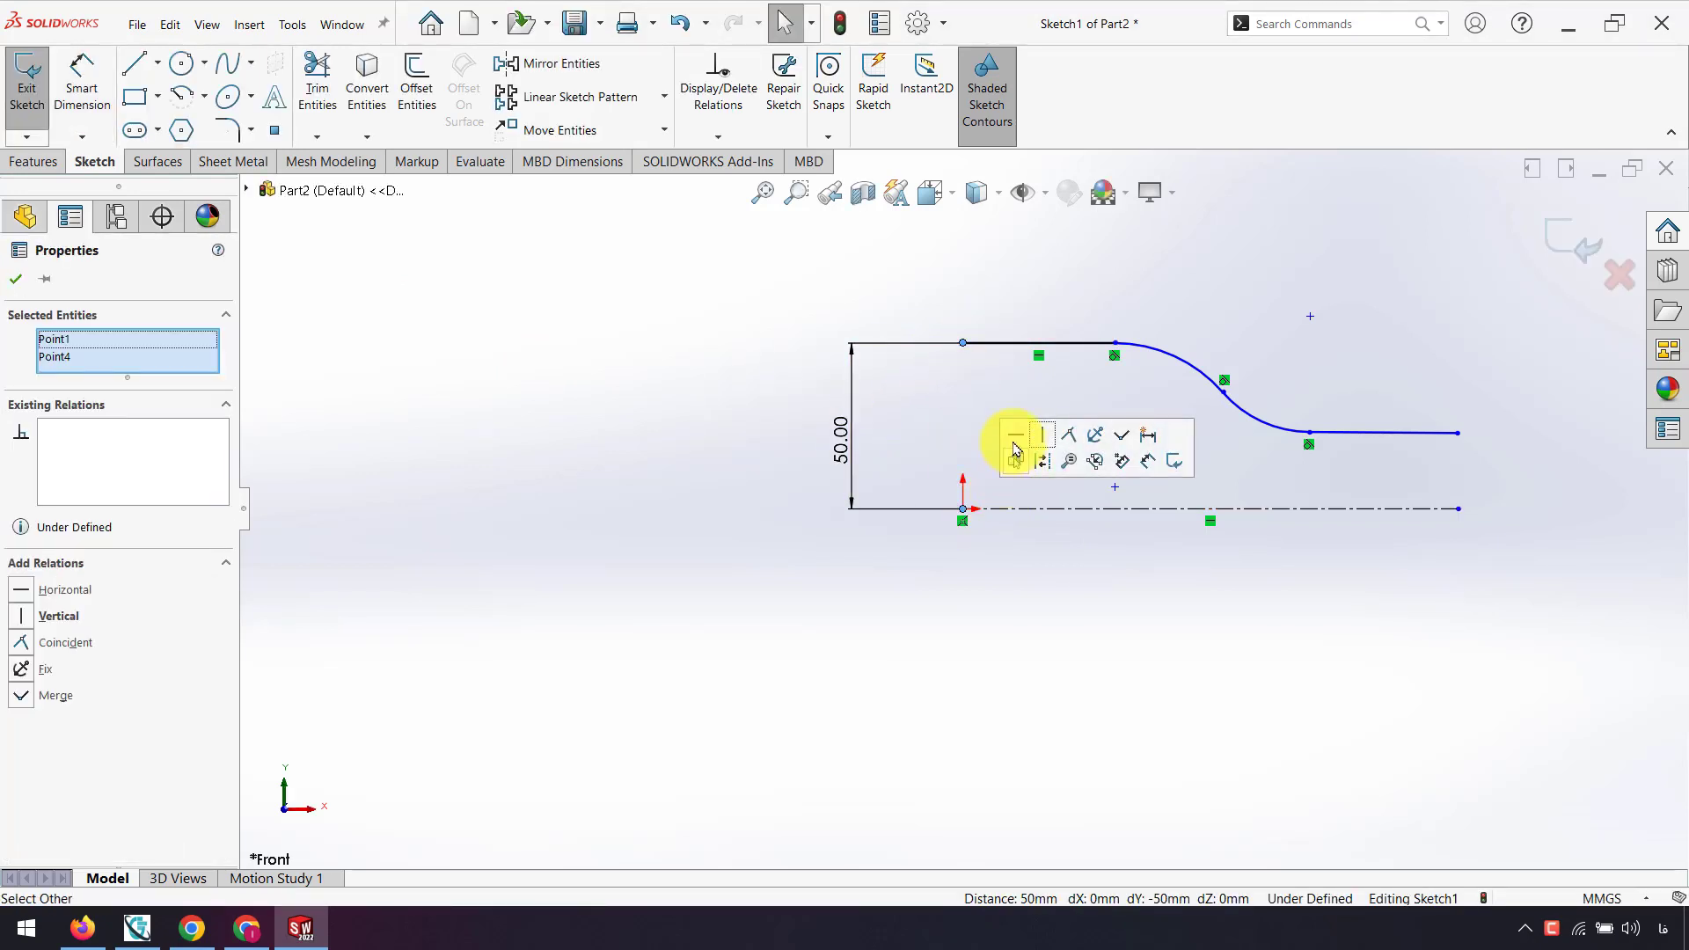
pyautogui.click(1044, 434)
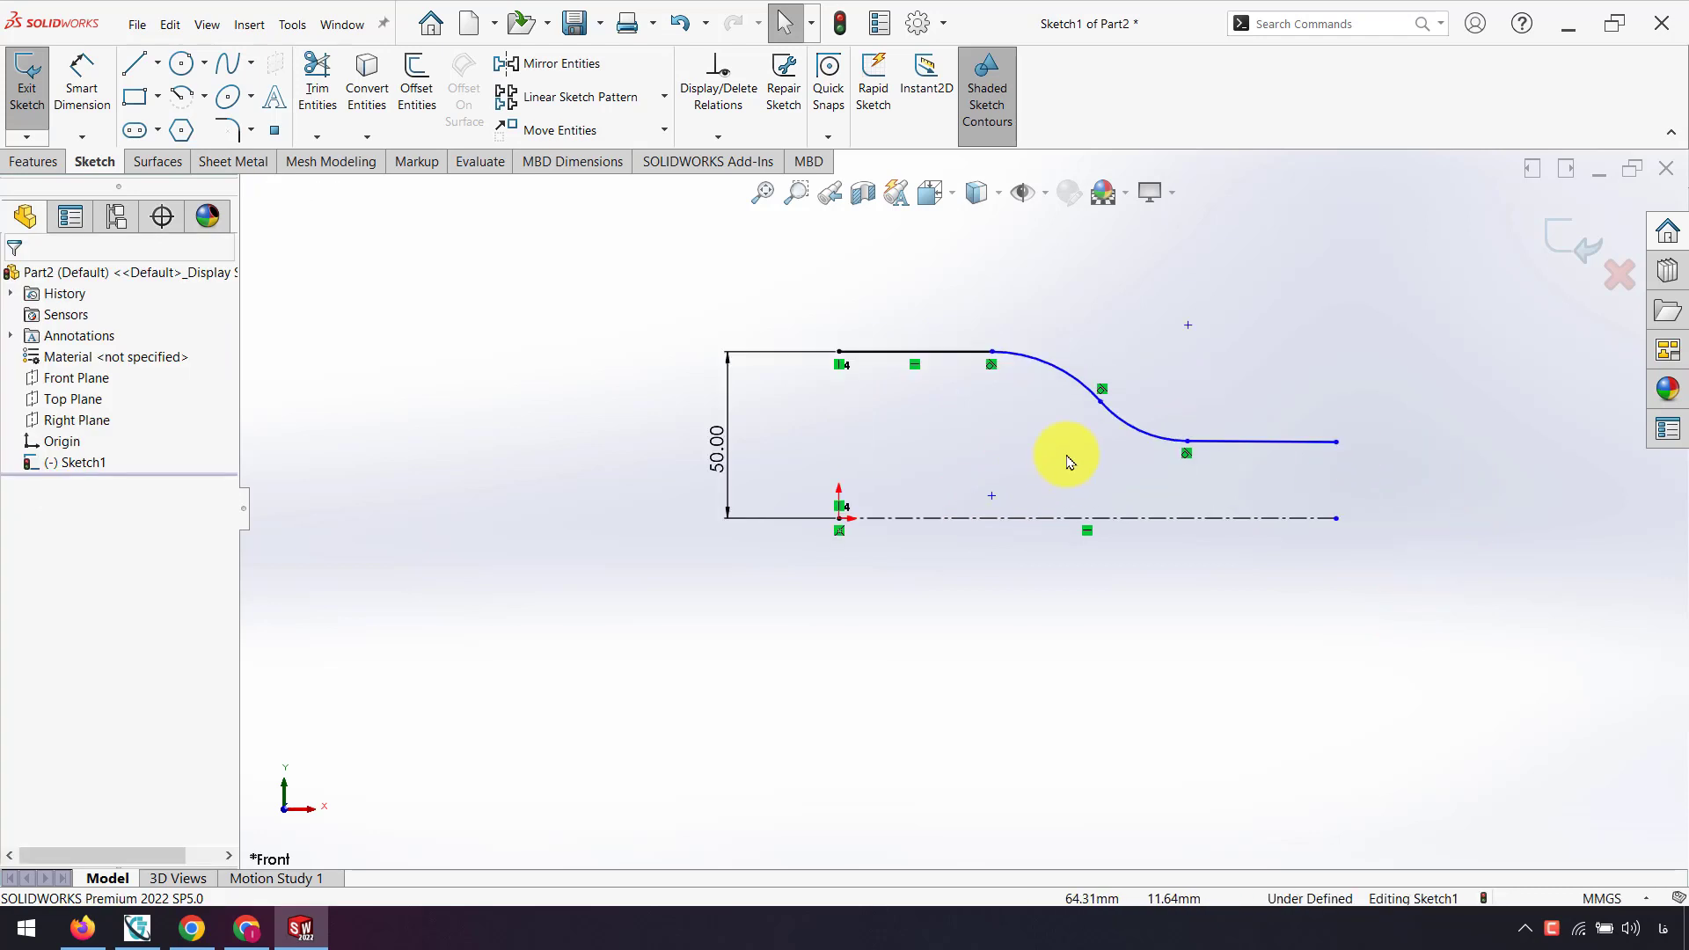
pyautogui.click(1336, 442)
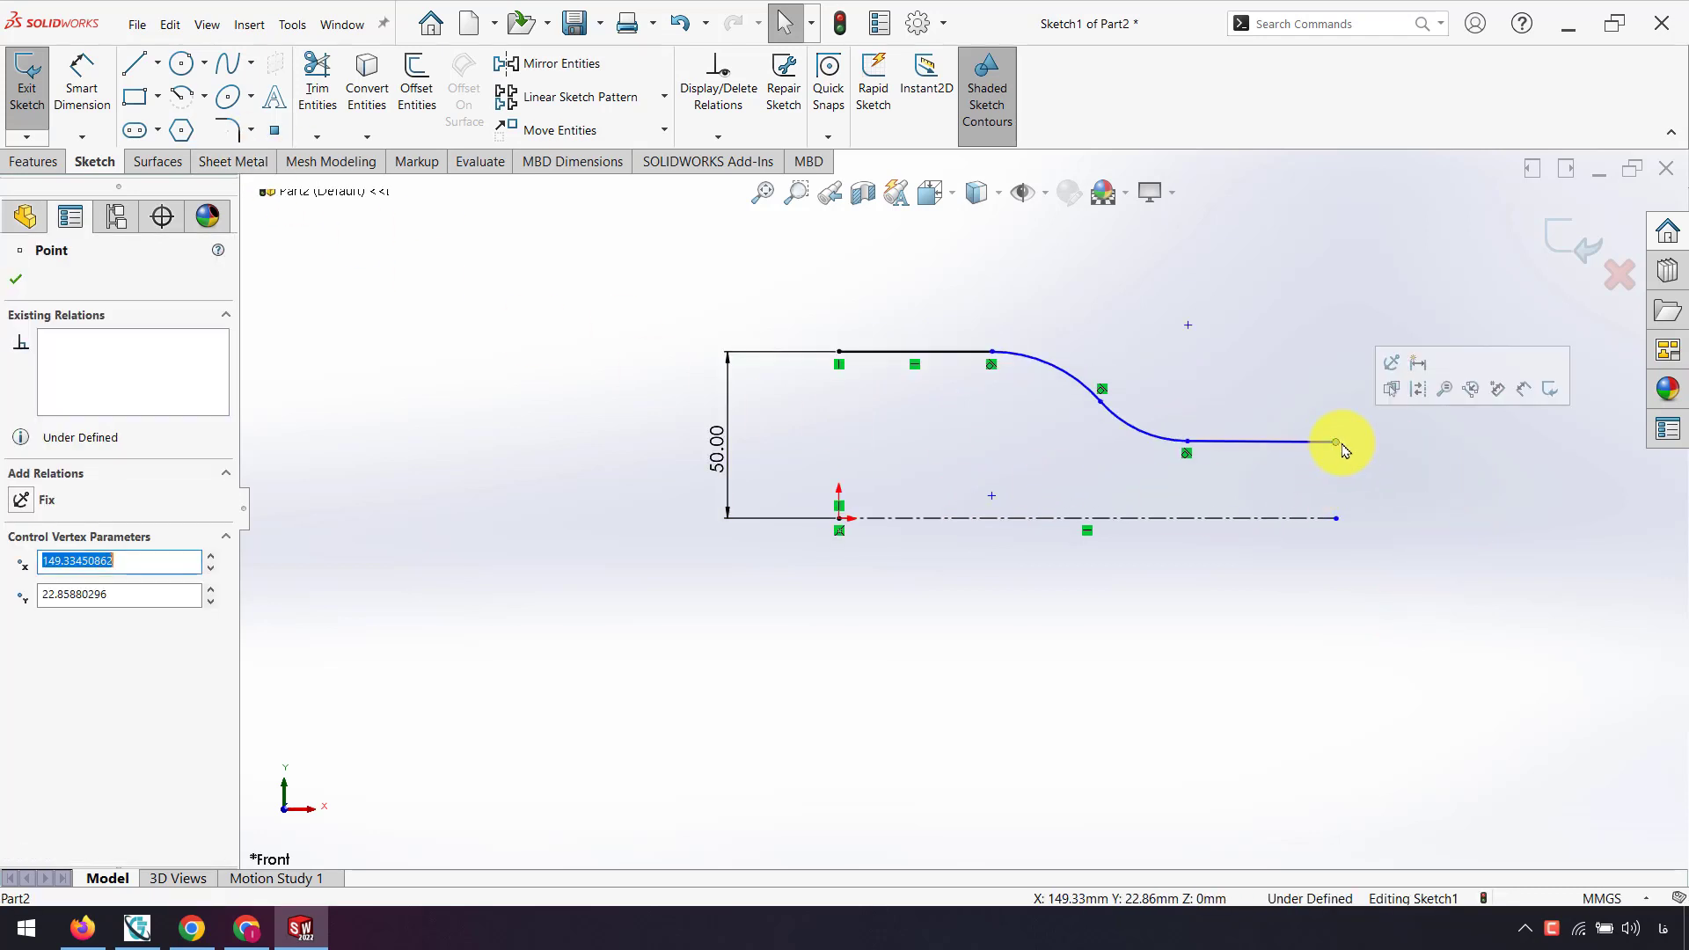
pyautogui.click(81, 83)
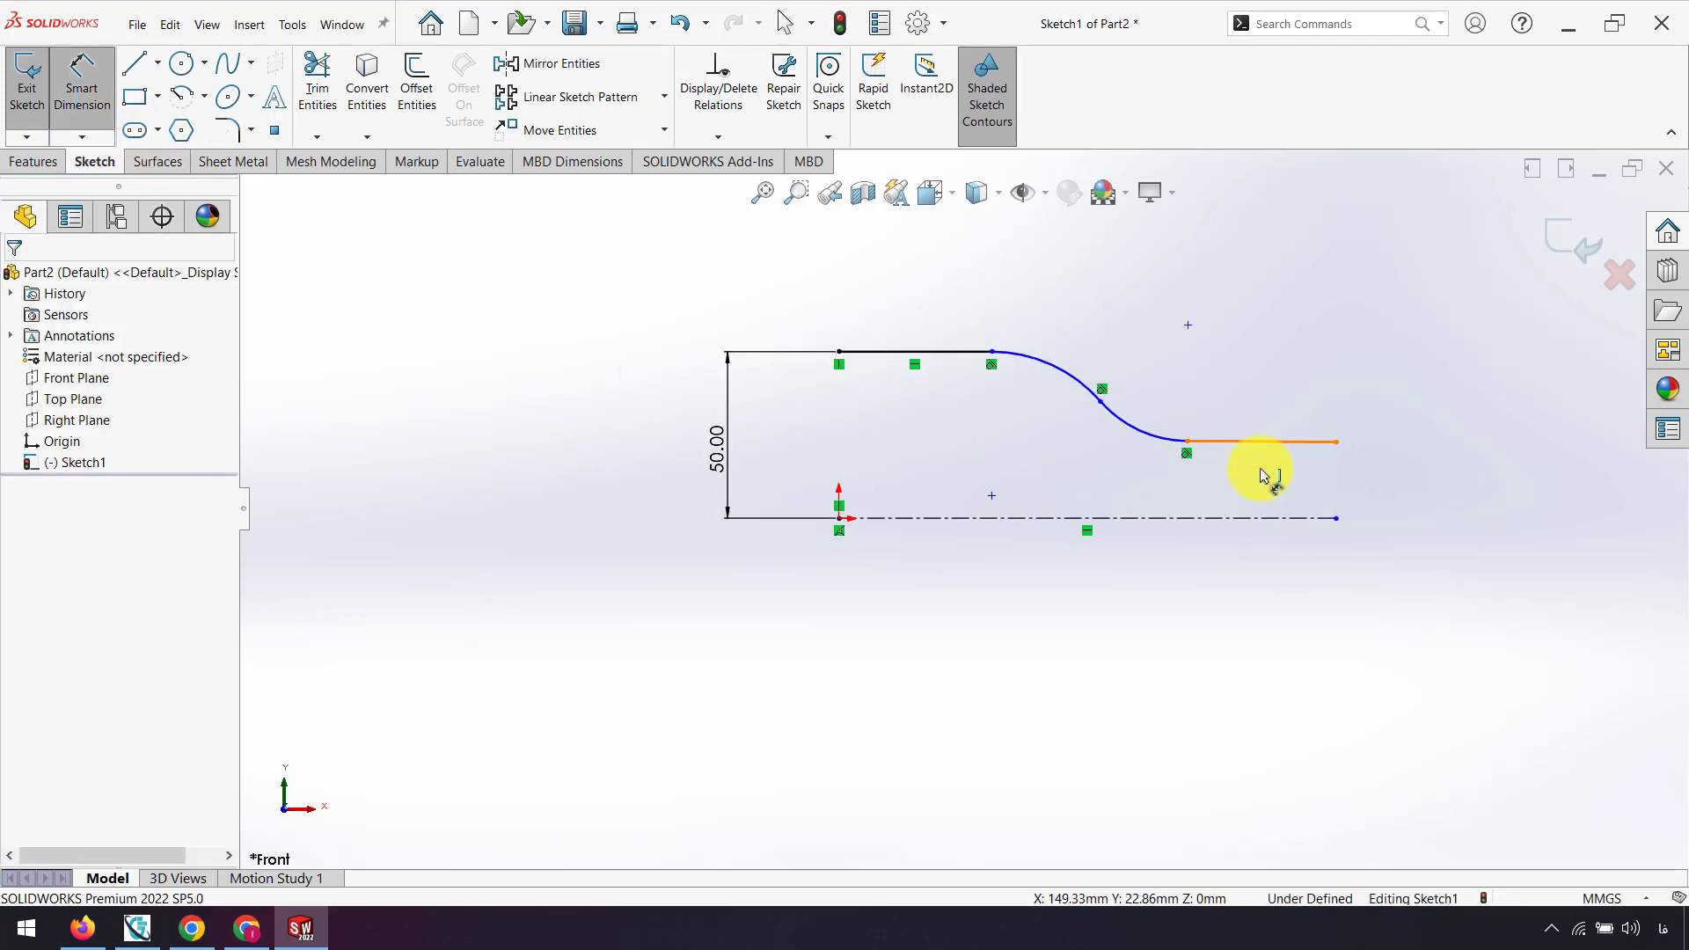
pyautogui.click(1264, 476)
pyautogui.click(1326, 514)
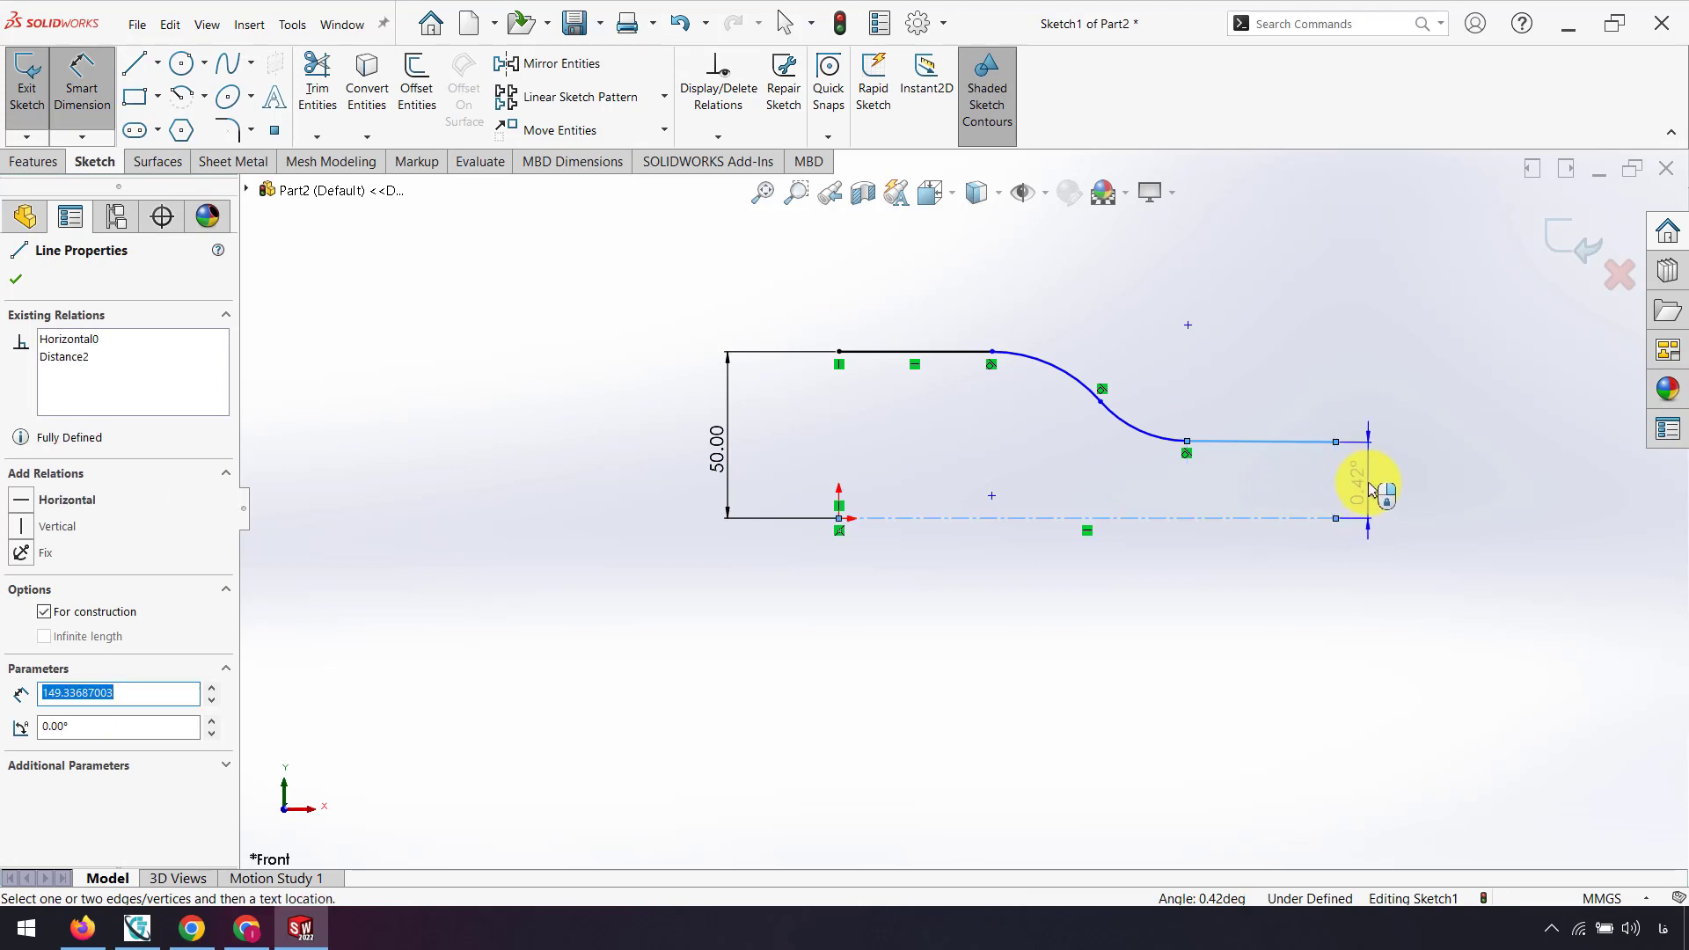
pyautogui.press('Escape')
pyautogui.press('Escape')
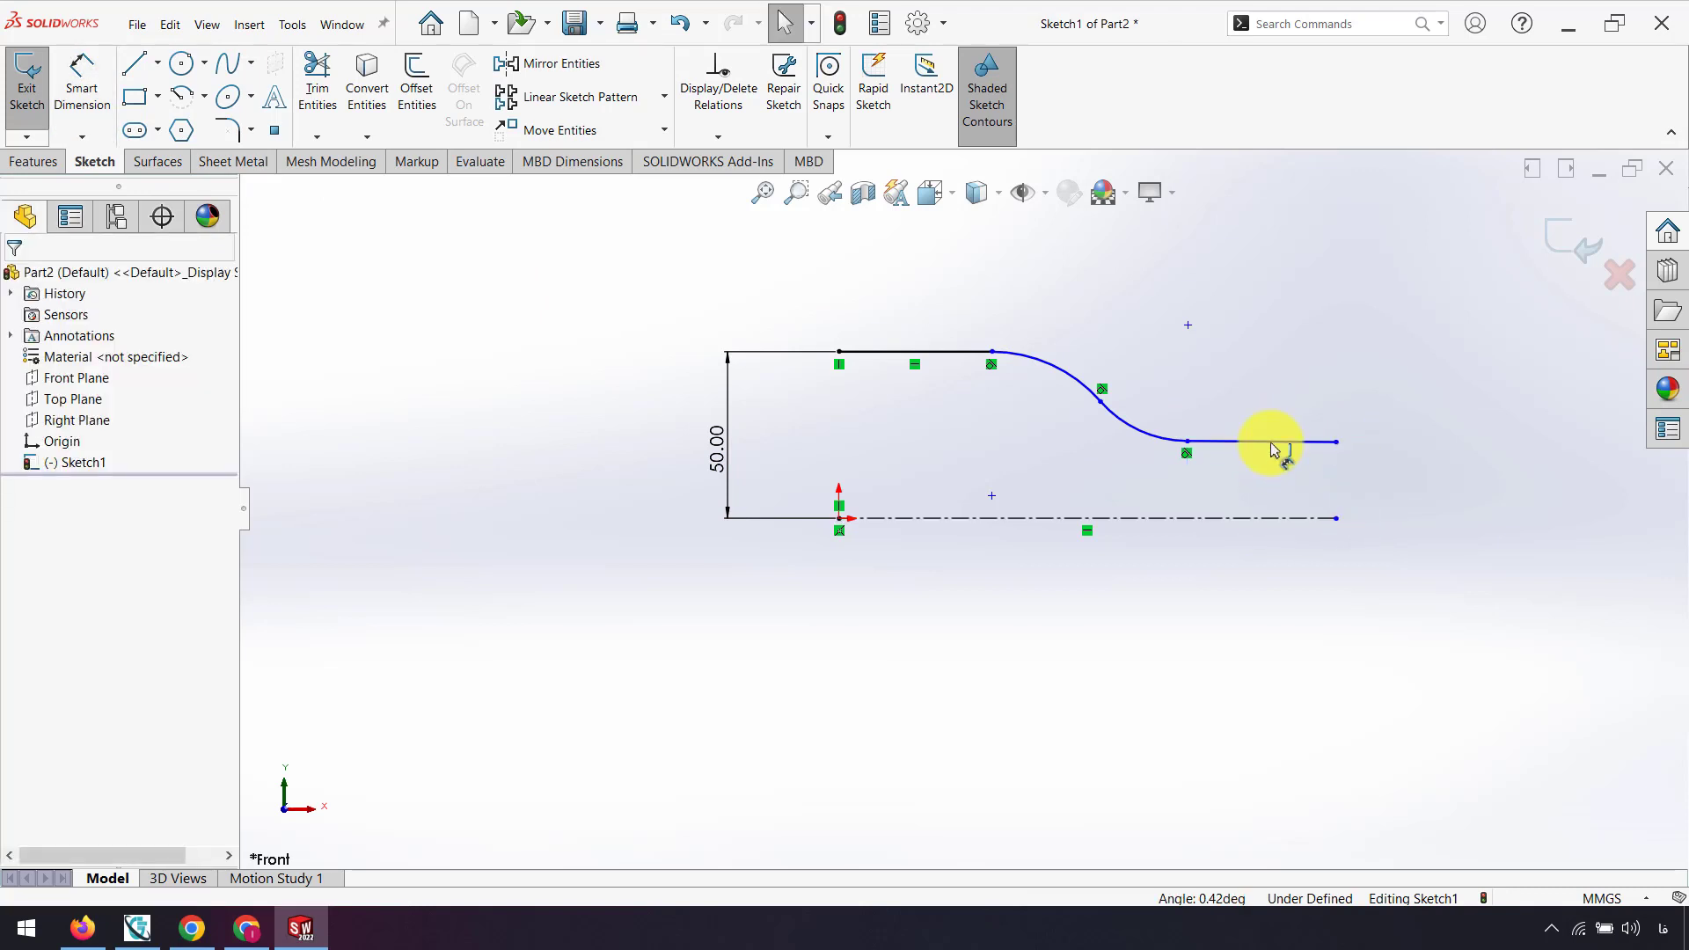
# Make the straight line at the narrow end of the profile horizontal
pyautogui.click(1278, 443)
pyautogui.click(1322, 367)
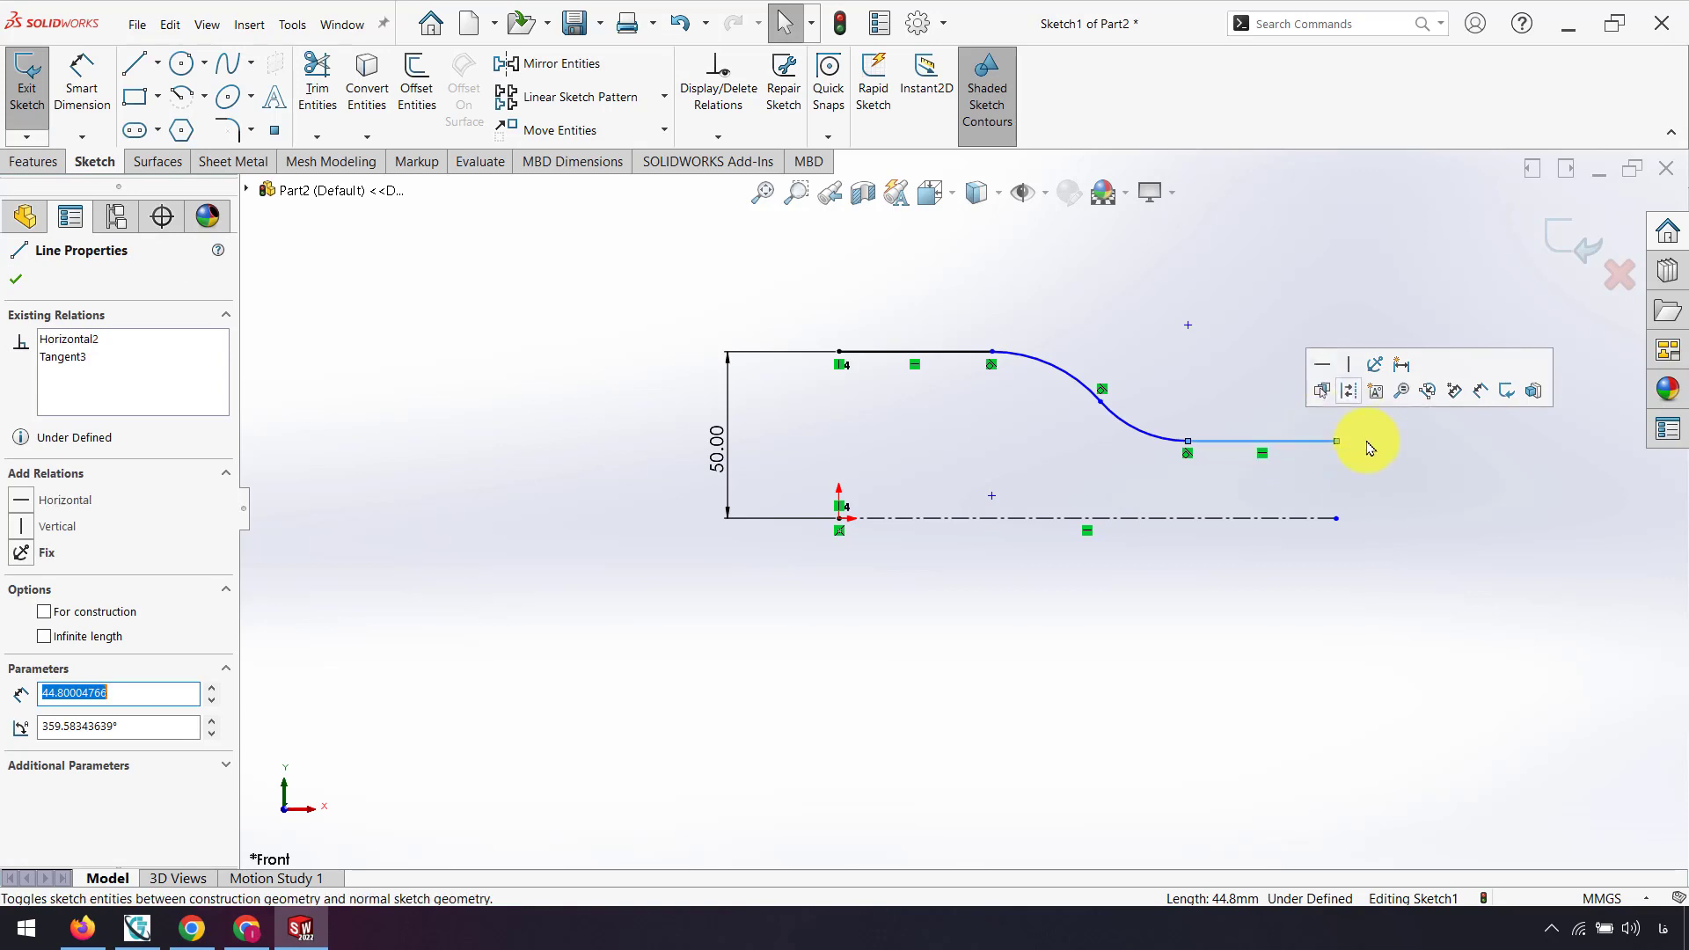
pyautogui.click(1327, 456)
# Dimension the distance from the narrow end's horizontal line to the construction centerline as 25 mm
pyautogui.click(81, 84)
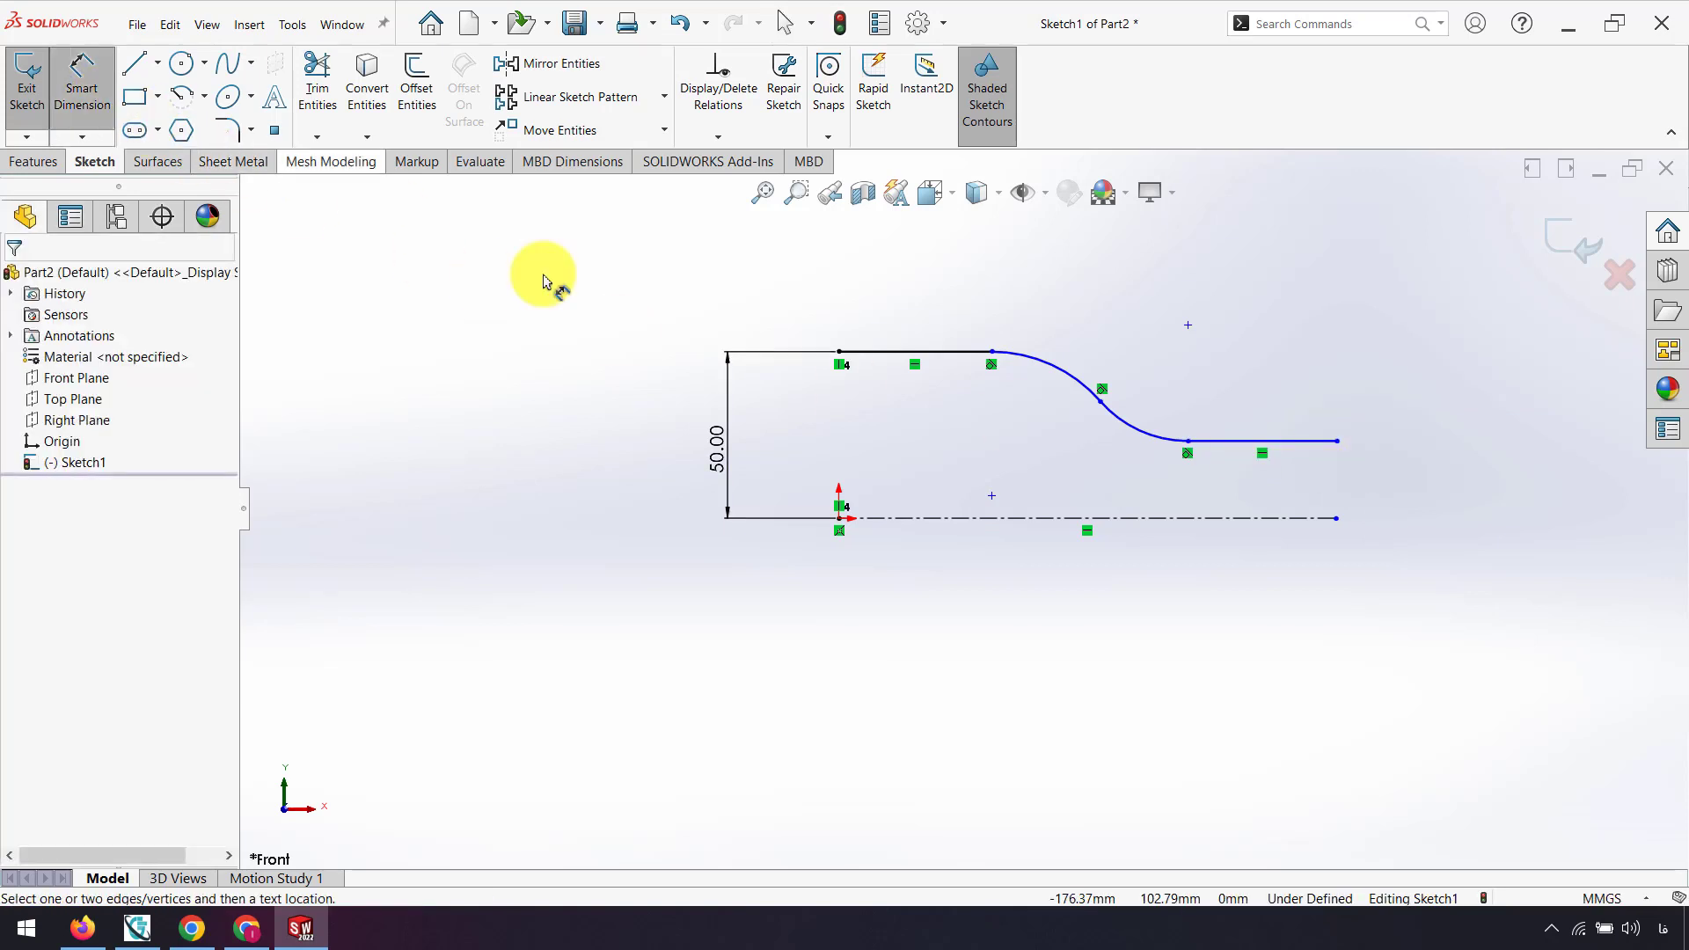
pyautogui.click(1293, 452)
pyautogui.click(1298, 519)
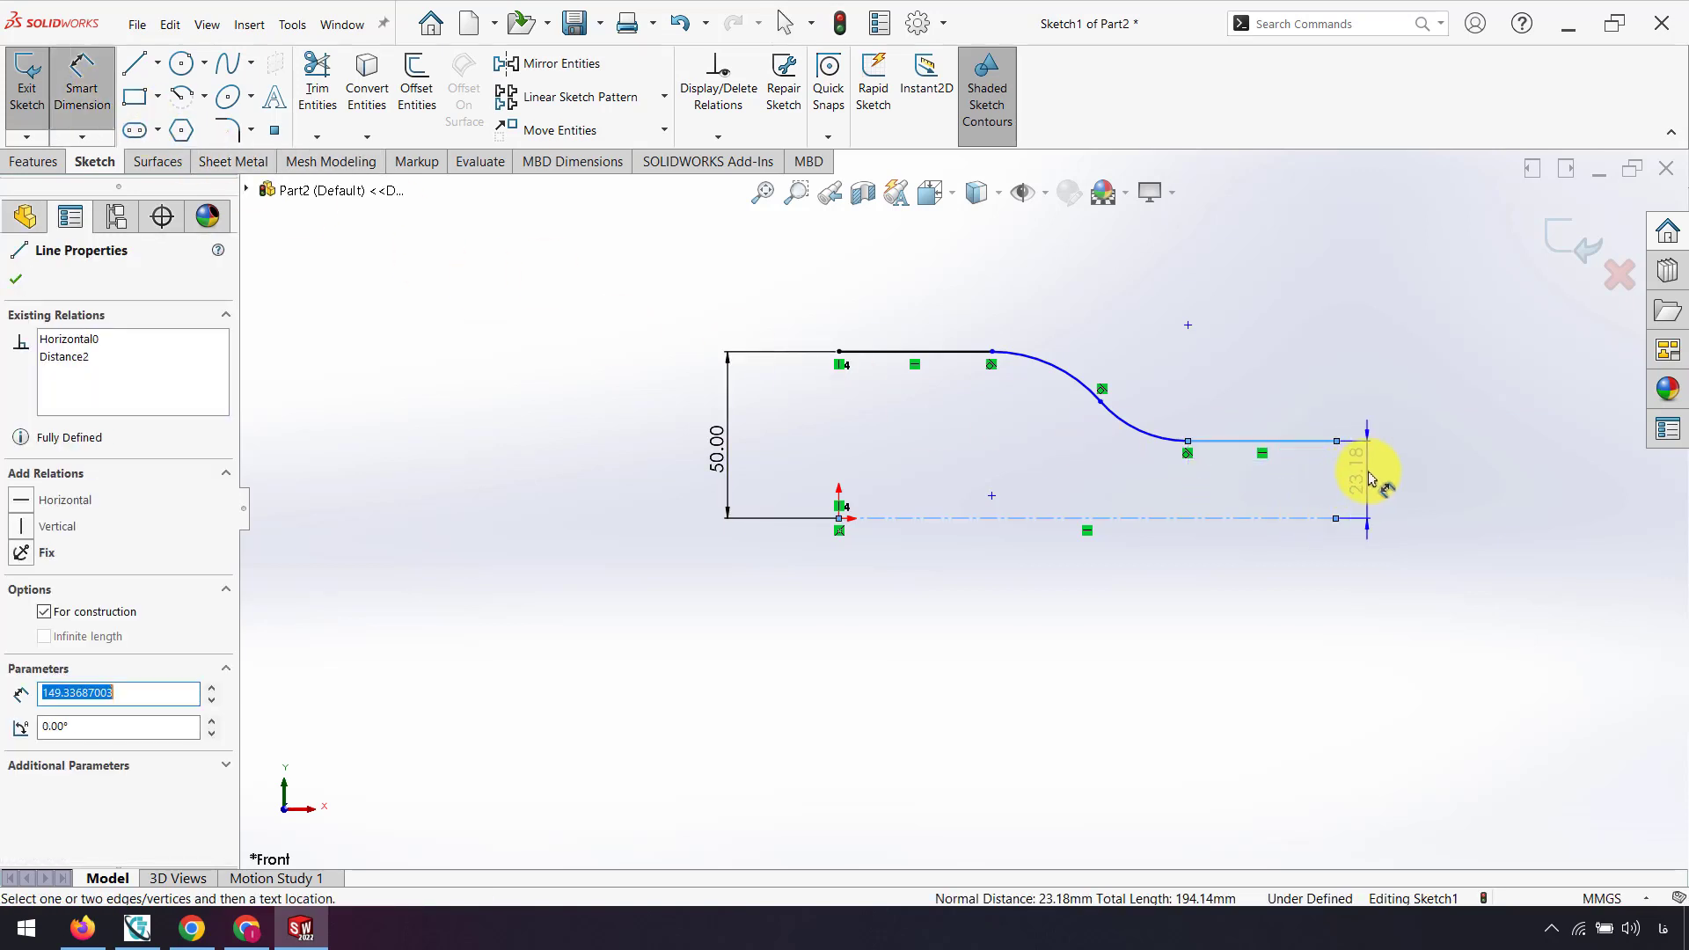
pyautogui.click(1379, 478)
pyautogui.press('Return')
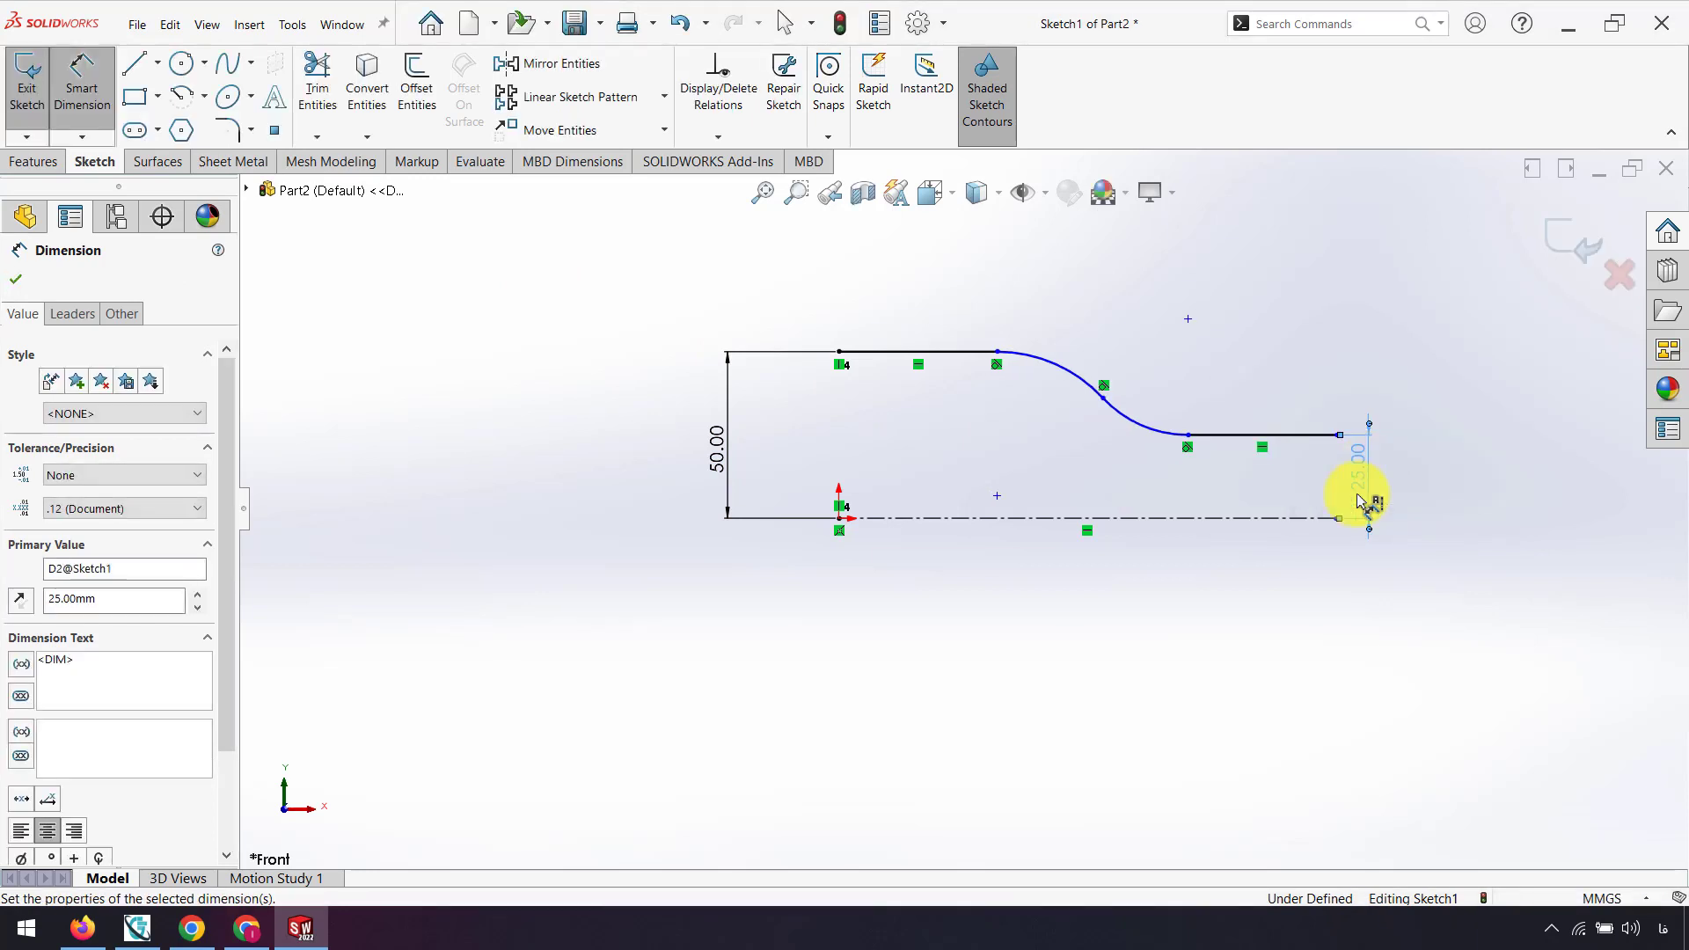
pyautogui.press('Escape')
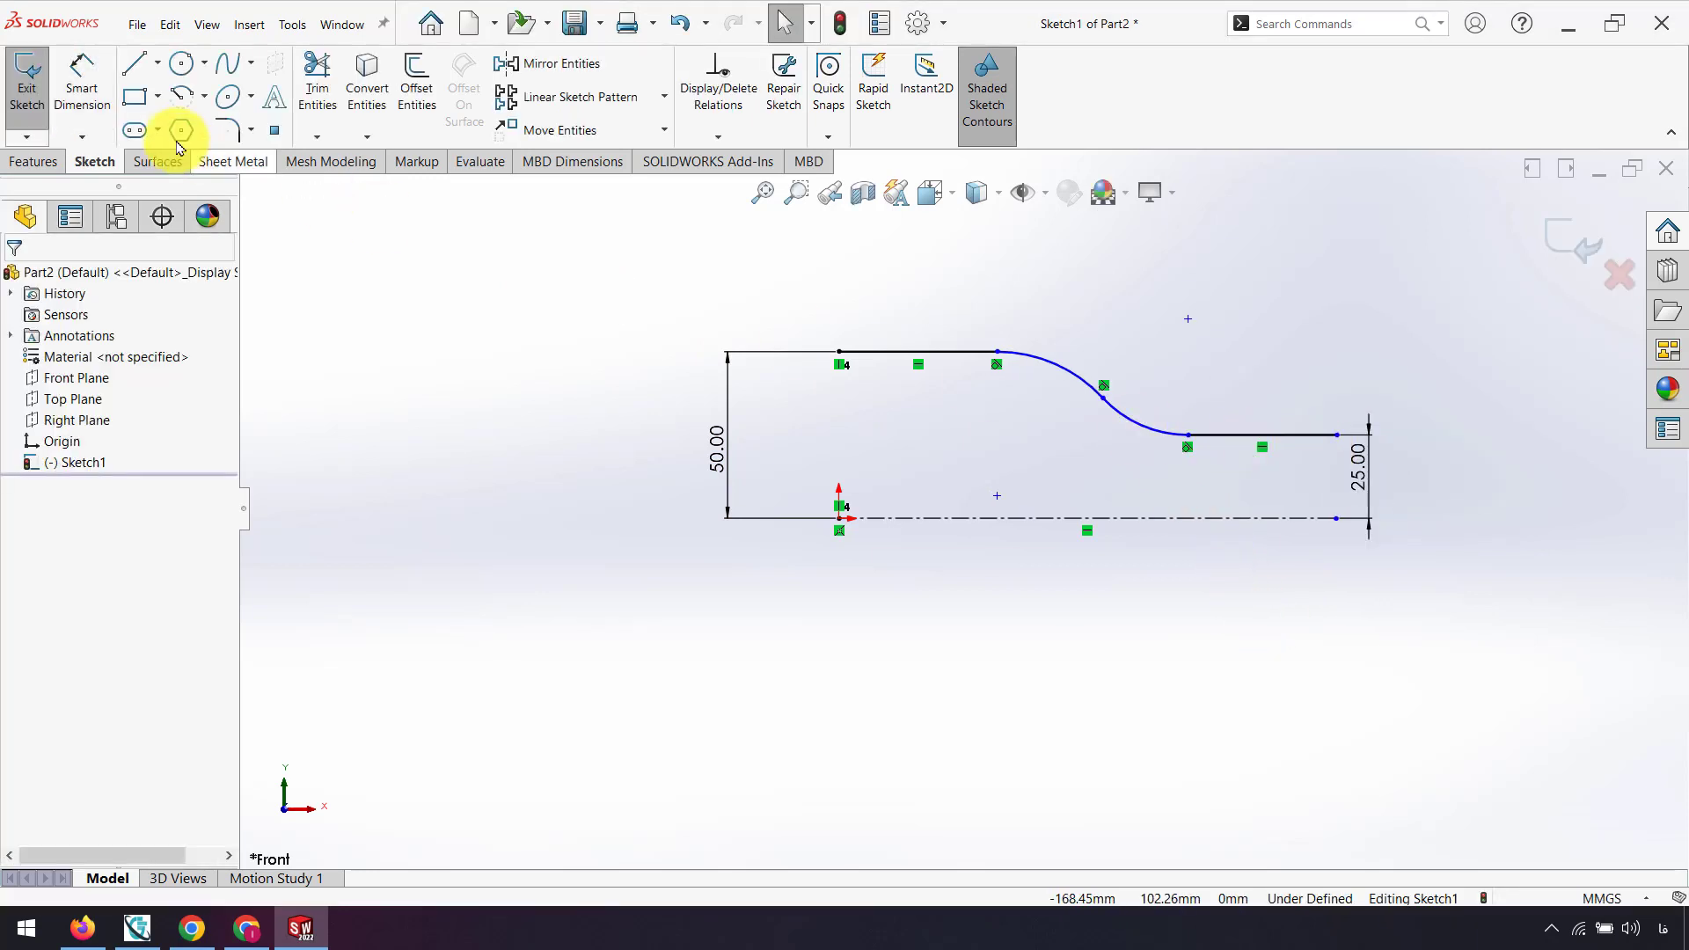
# Dimension the profile's overall horizontal length from the origin to the narrow end's endpoint as 150 mm
pyautogui.click(82, 81)
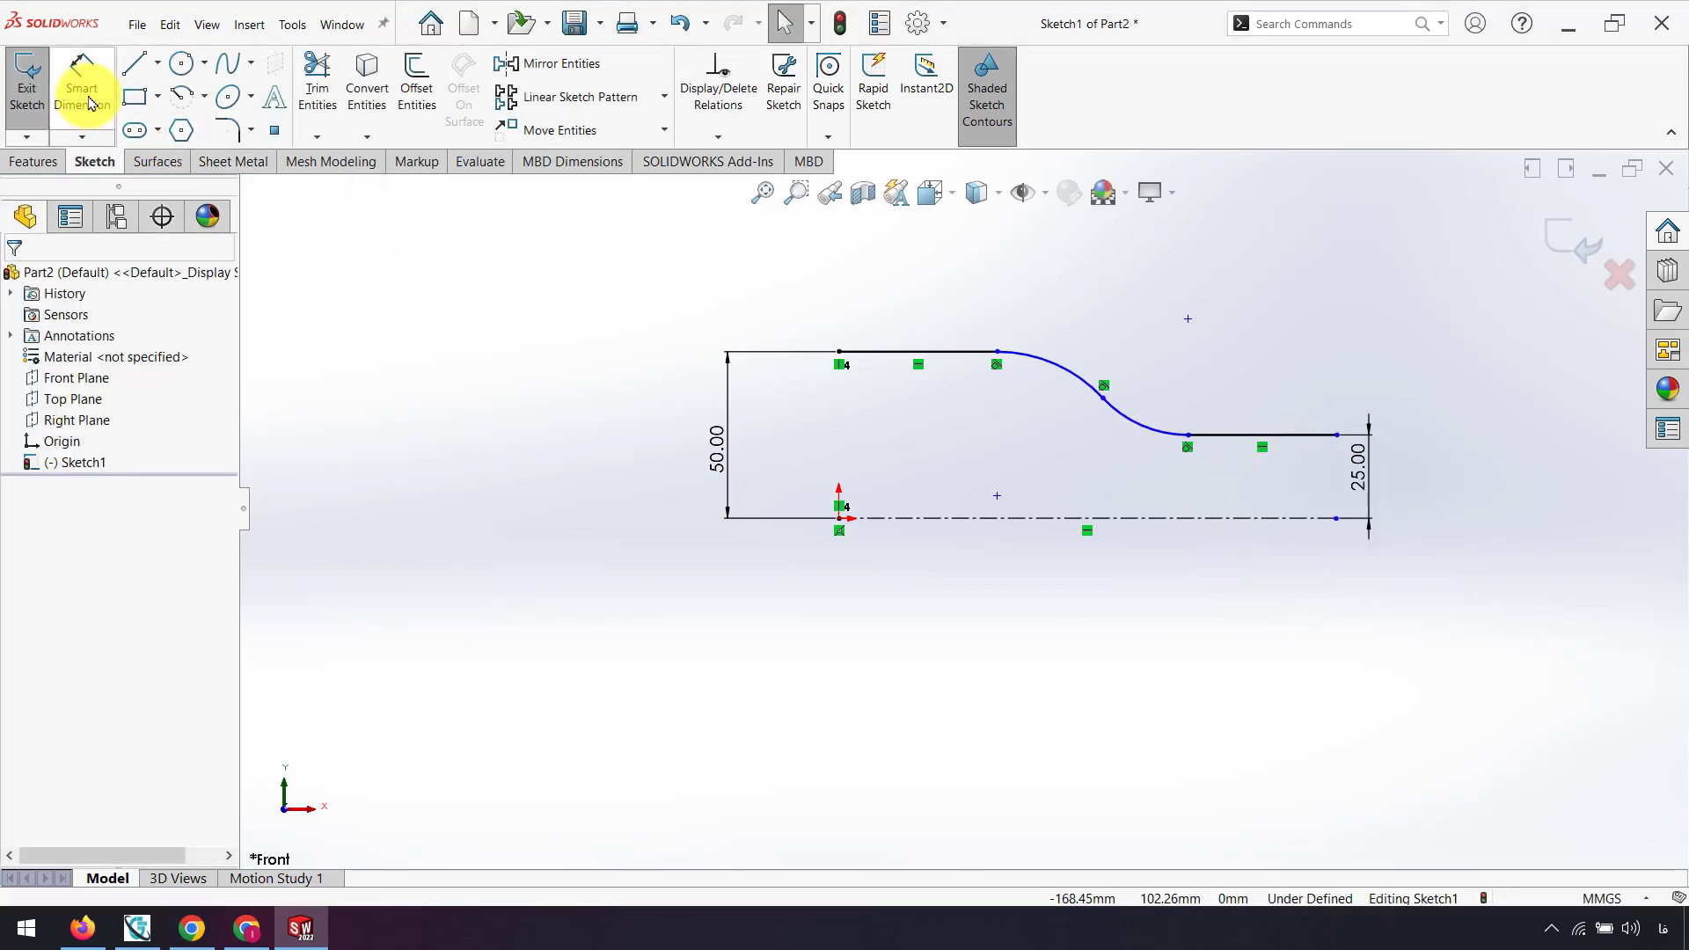
pyautogui.click(1338, 438)
pyautogui.click(841, 523)
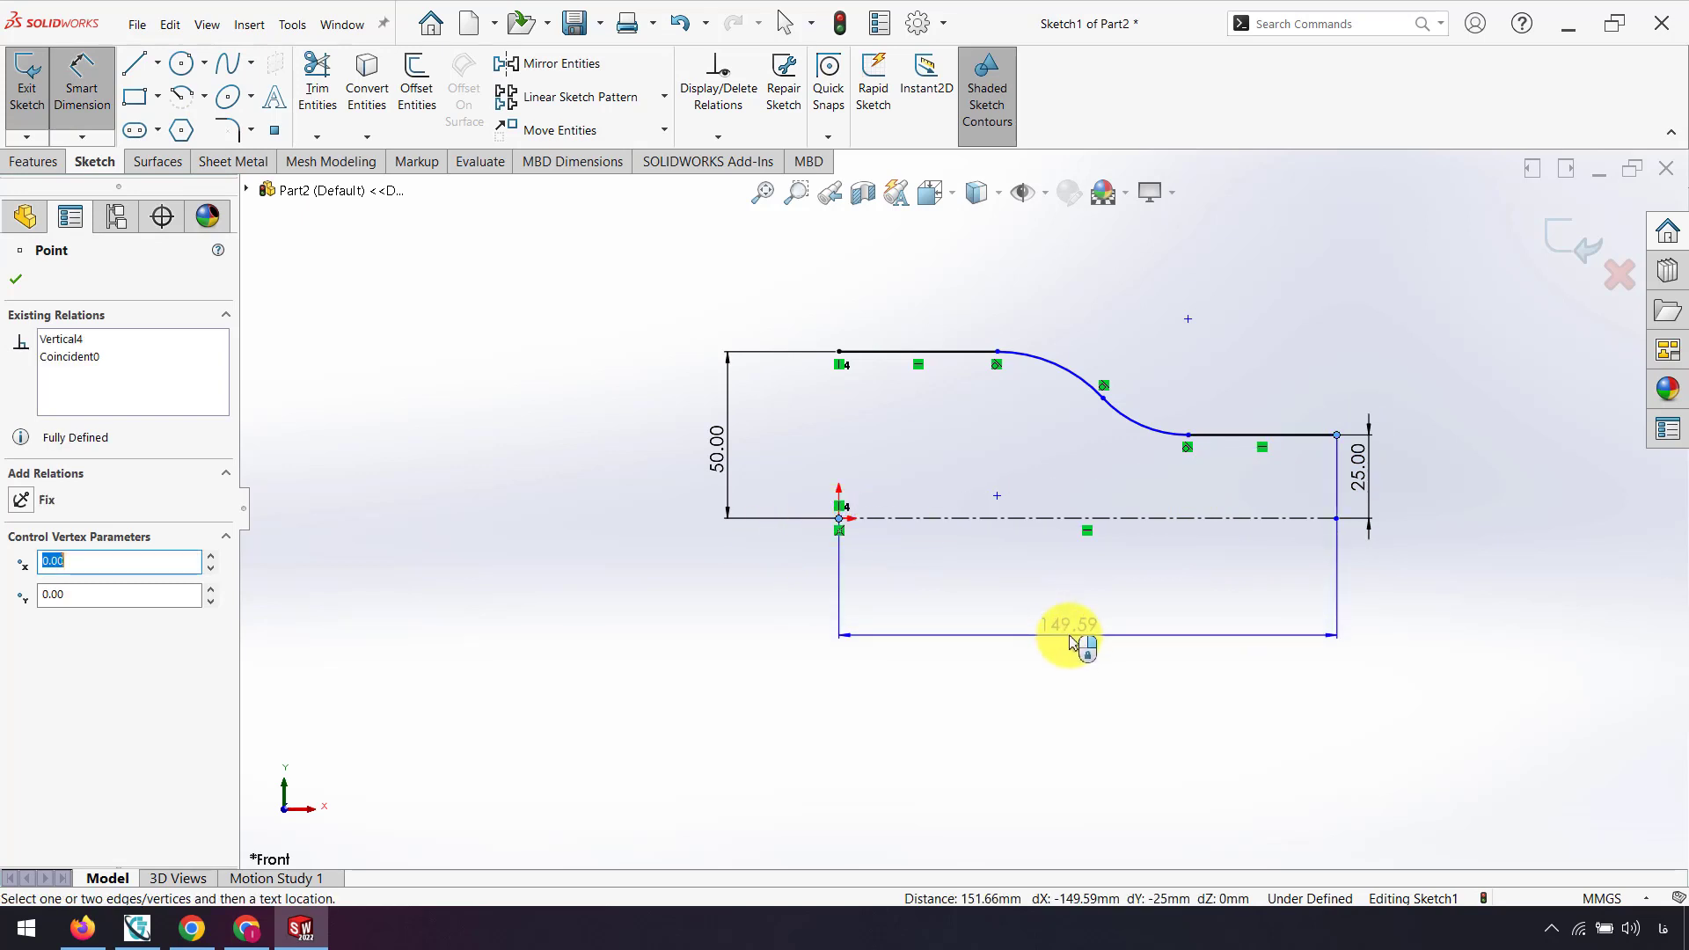
pyautogui.click(1073, 641)
pyautogui.write('150')
pyautogui.press('Return')
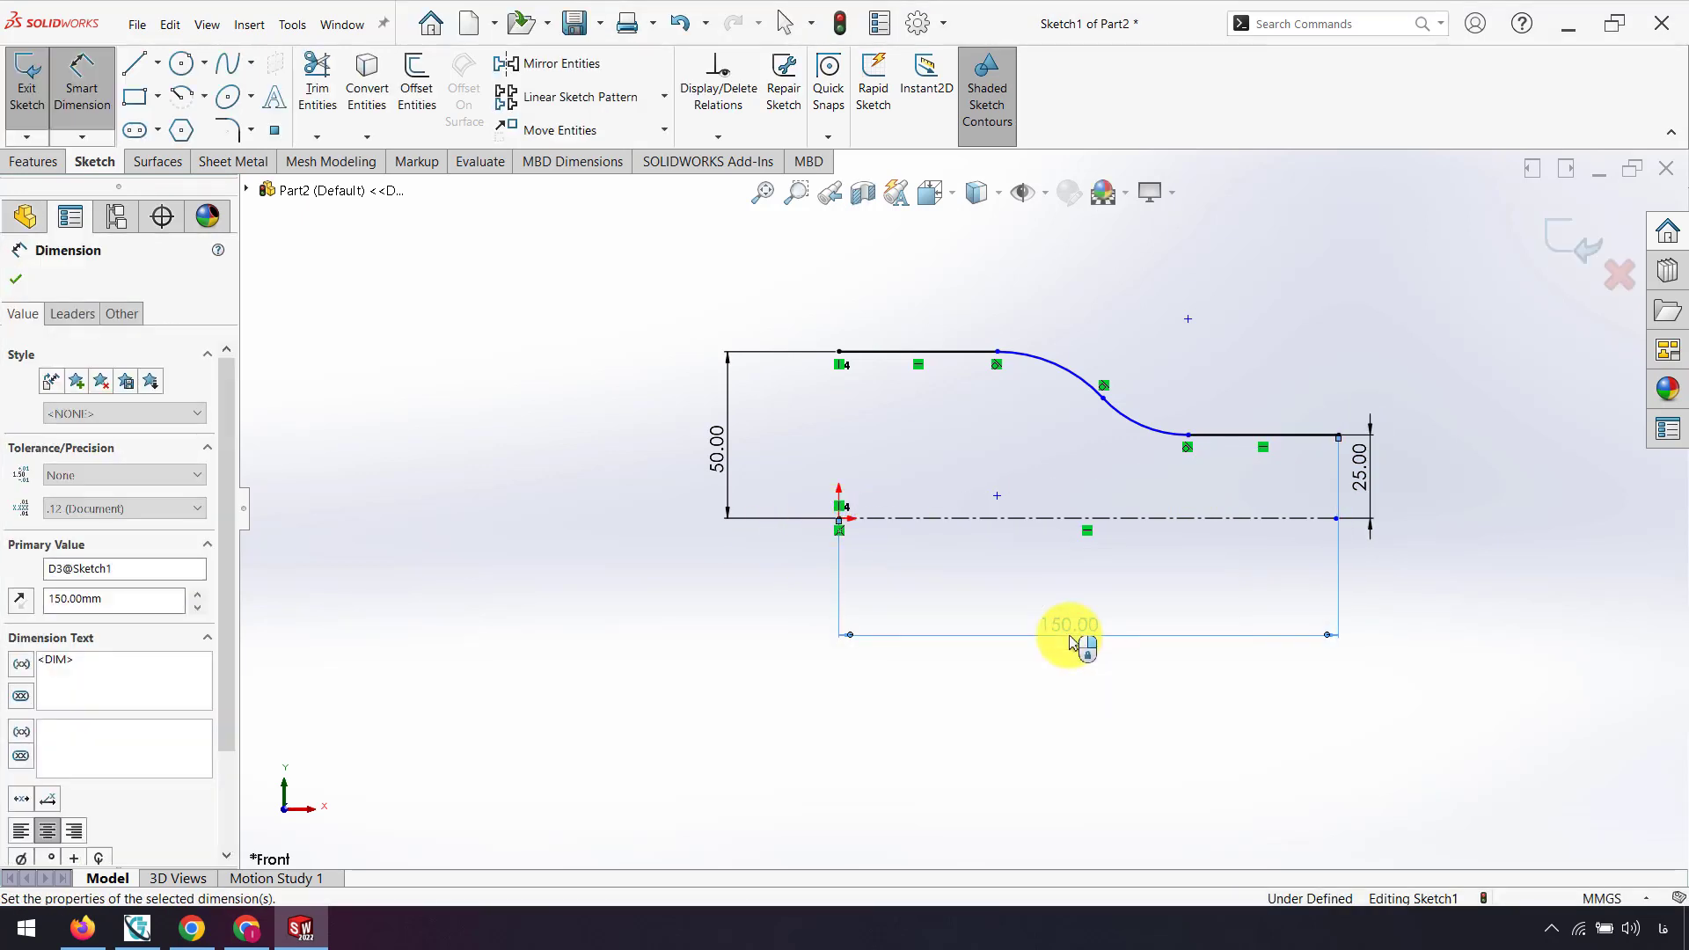
pyautogui.press('Escape')
# Dimension both tangent arcs of the profile's transition with a radius of 50 mm each
pyautogui.click(1047, 363)
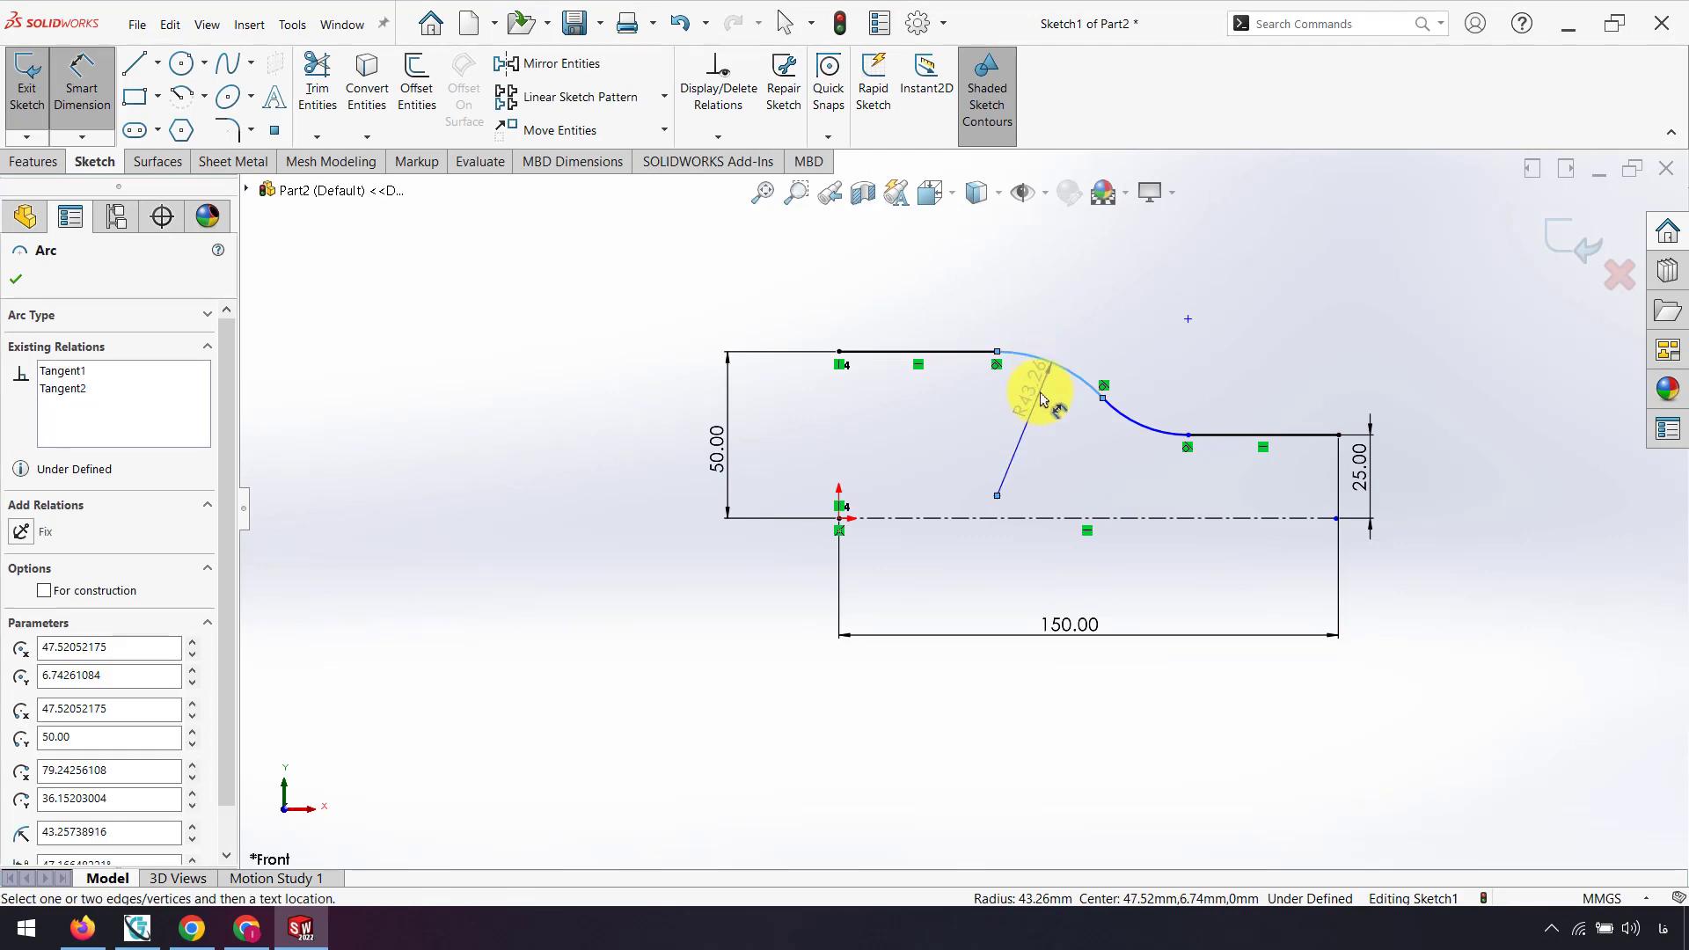
pyautogui.click(1029, 387)
pyautogui.write('50')
pyautogui.press('Return')
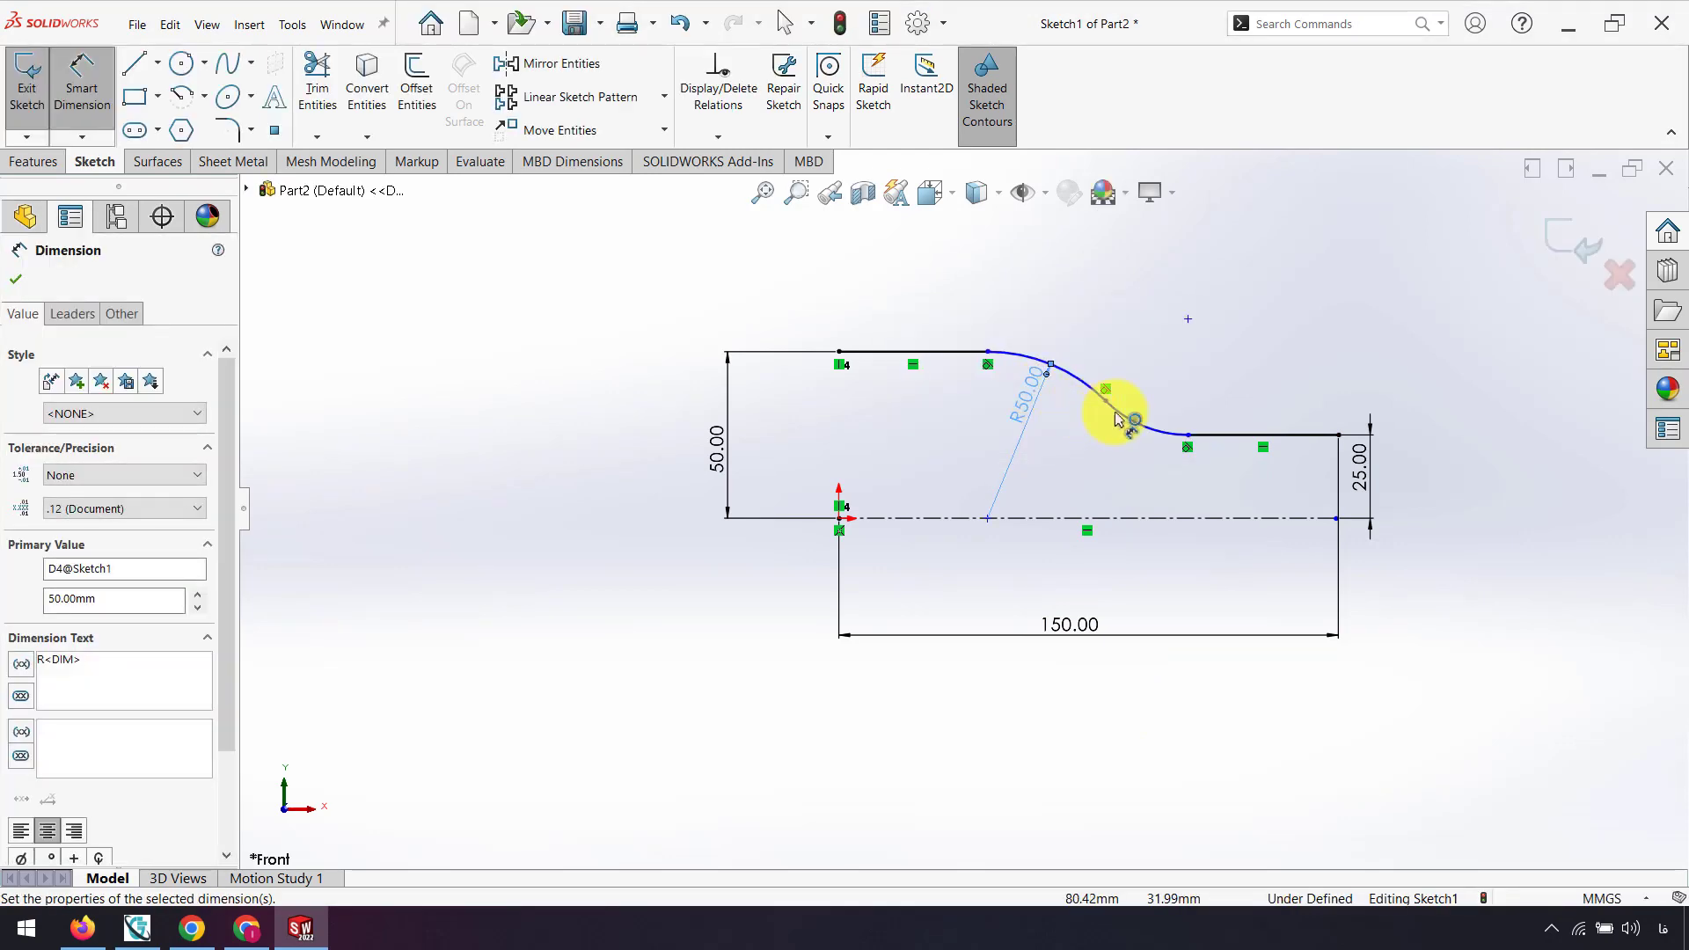
pyautogui.click(1115, 408)
pyautogui.click(1157, 400)
pyautogui.write('50')
pyautogui.press('Return')
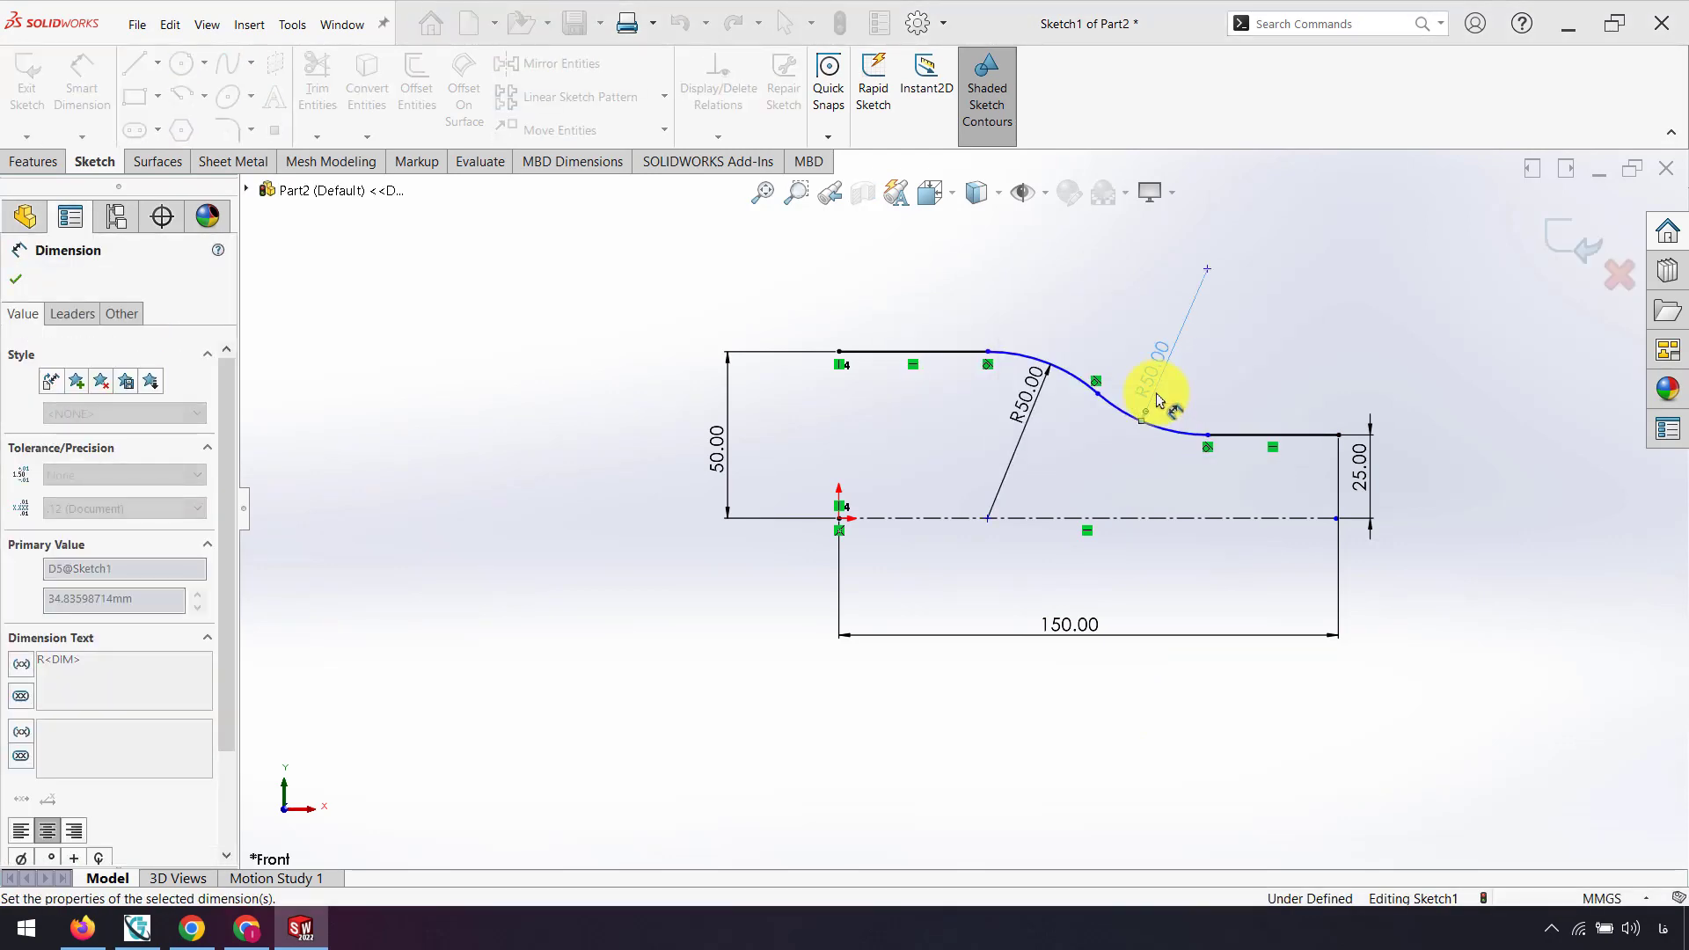
pyautogui.click(1148, 734)
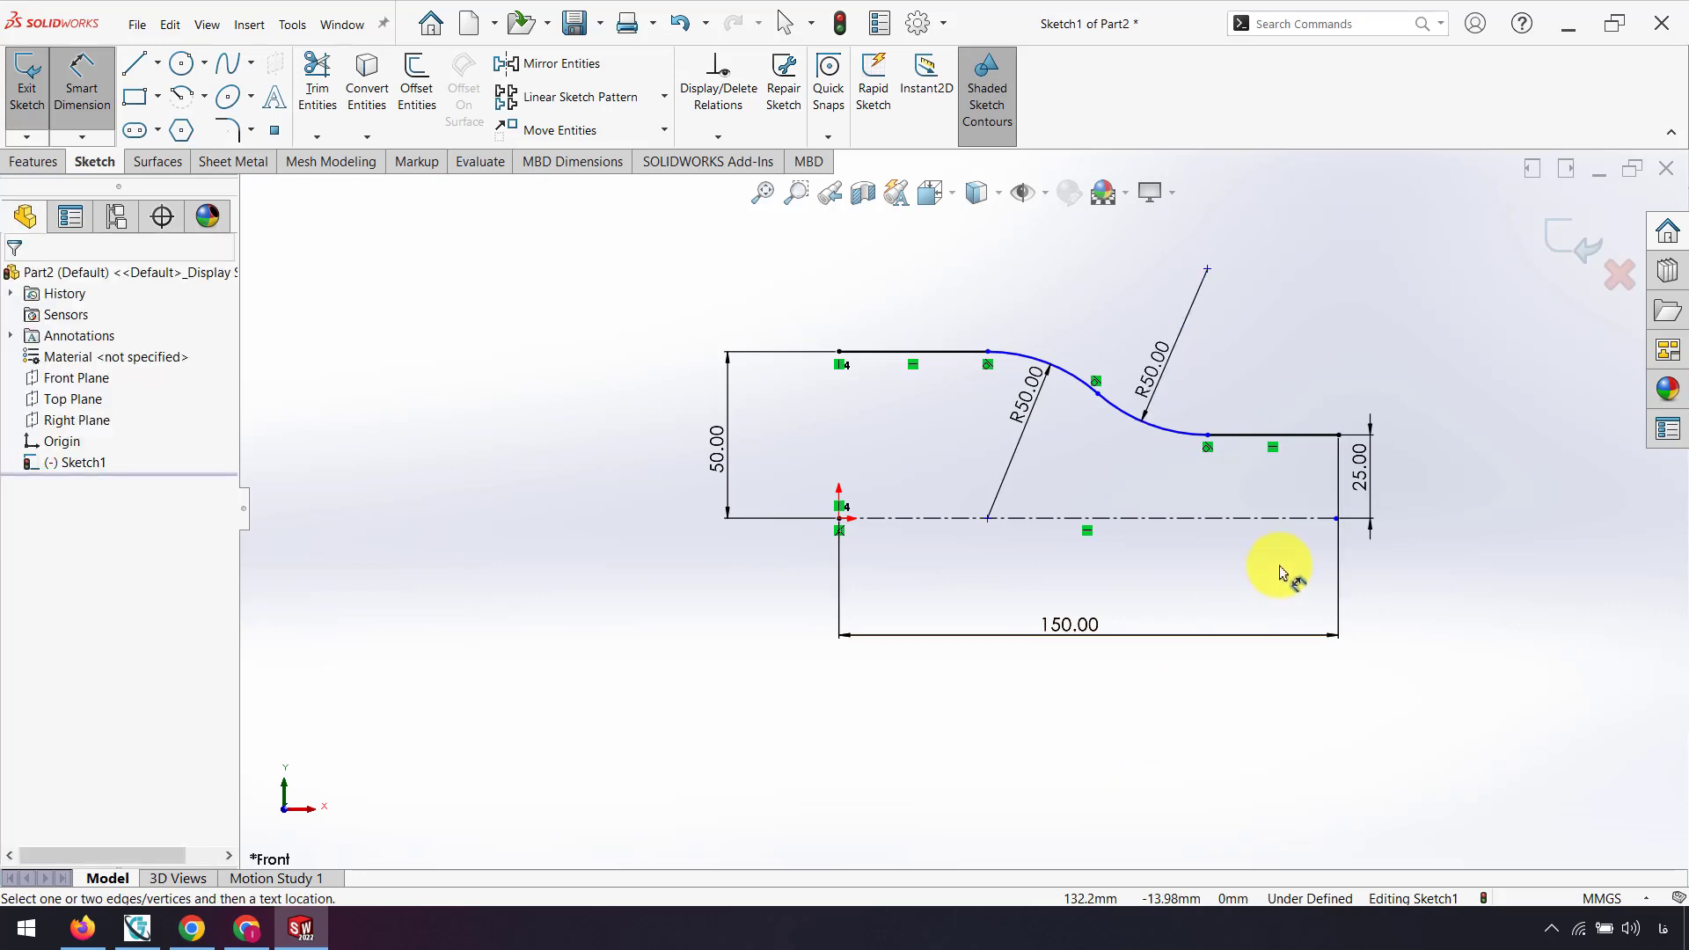
# Dimension the horizontal distance from the origin to the point where the two arcs meet as 77 mm
pyautogui.click(1099, 394)
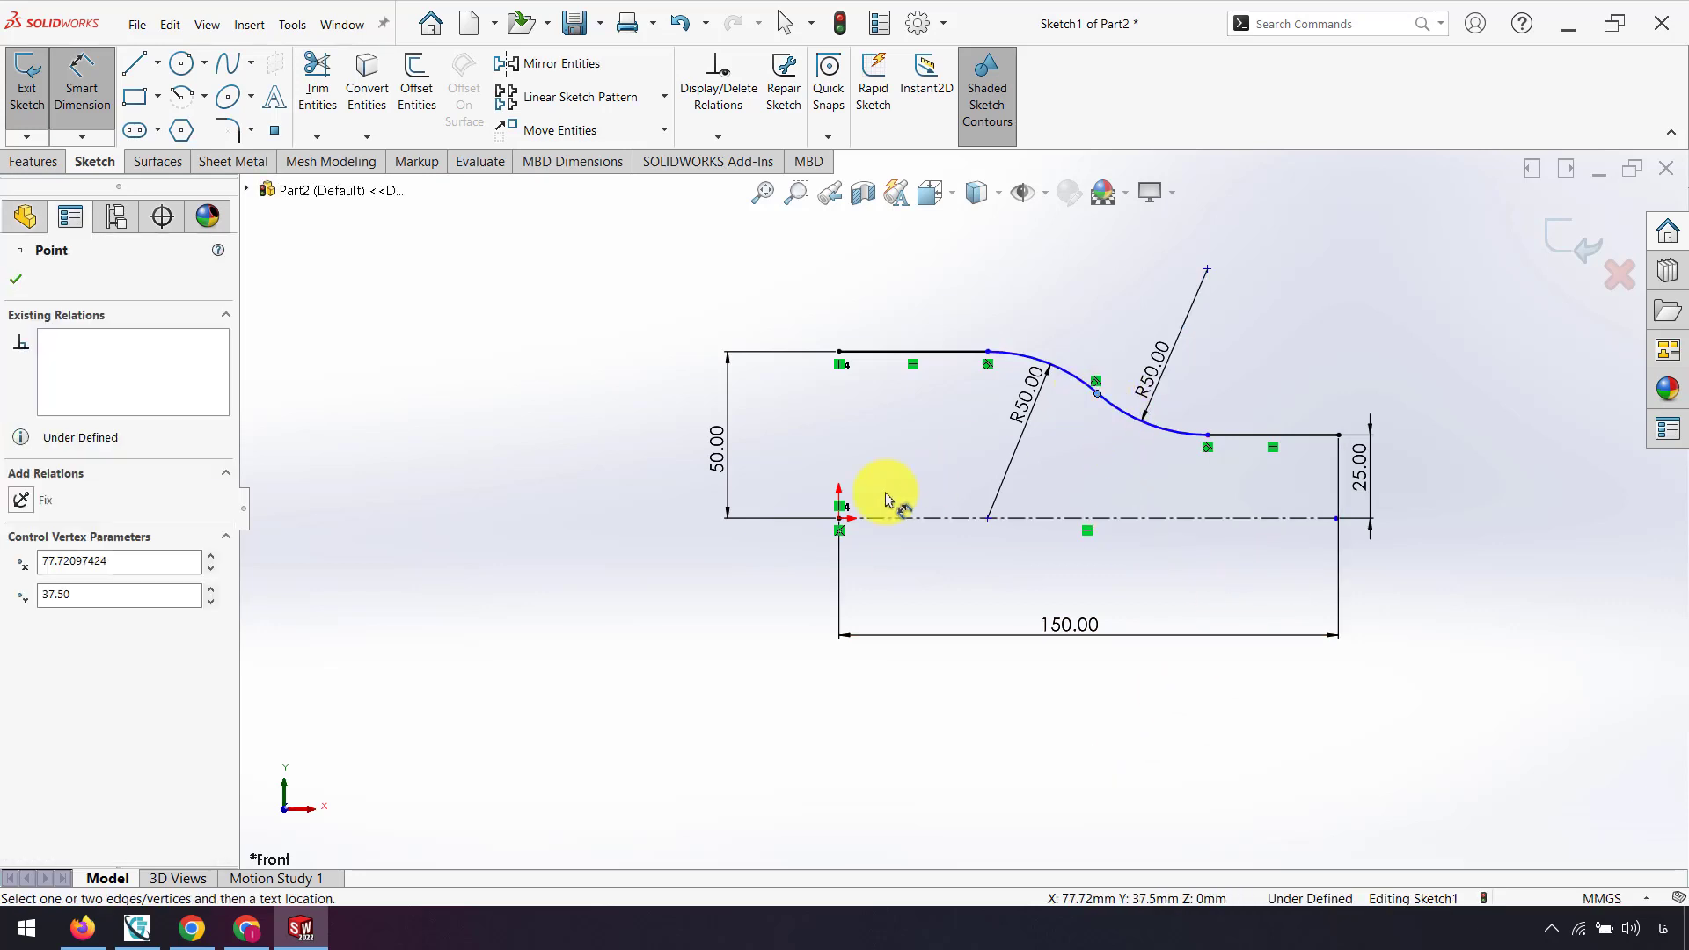
pyautogui.click(843, 525)
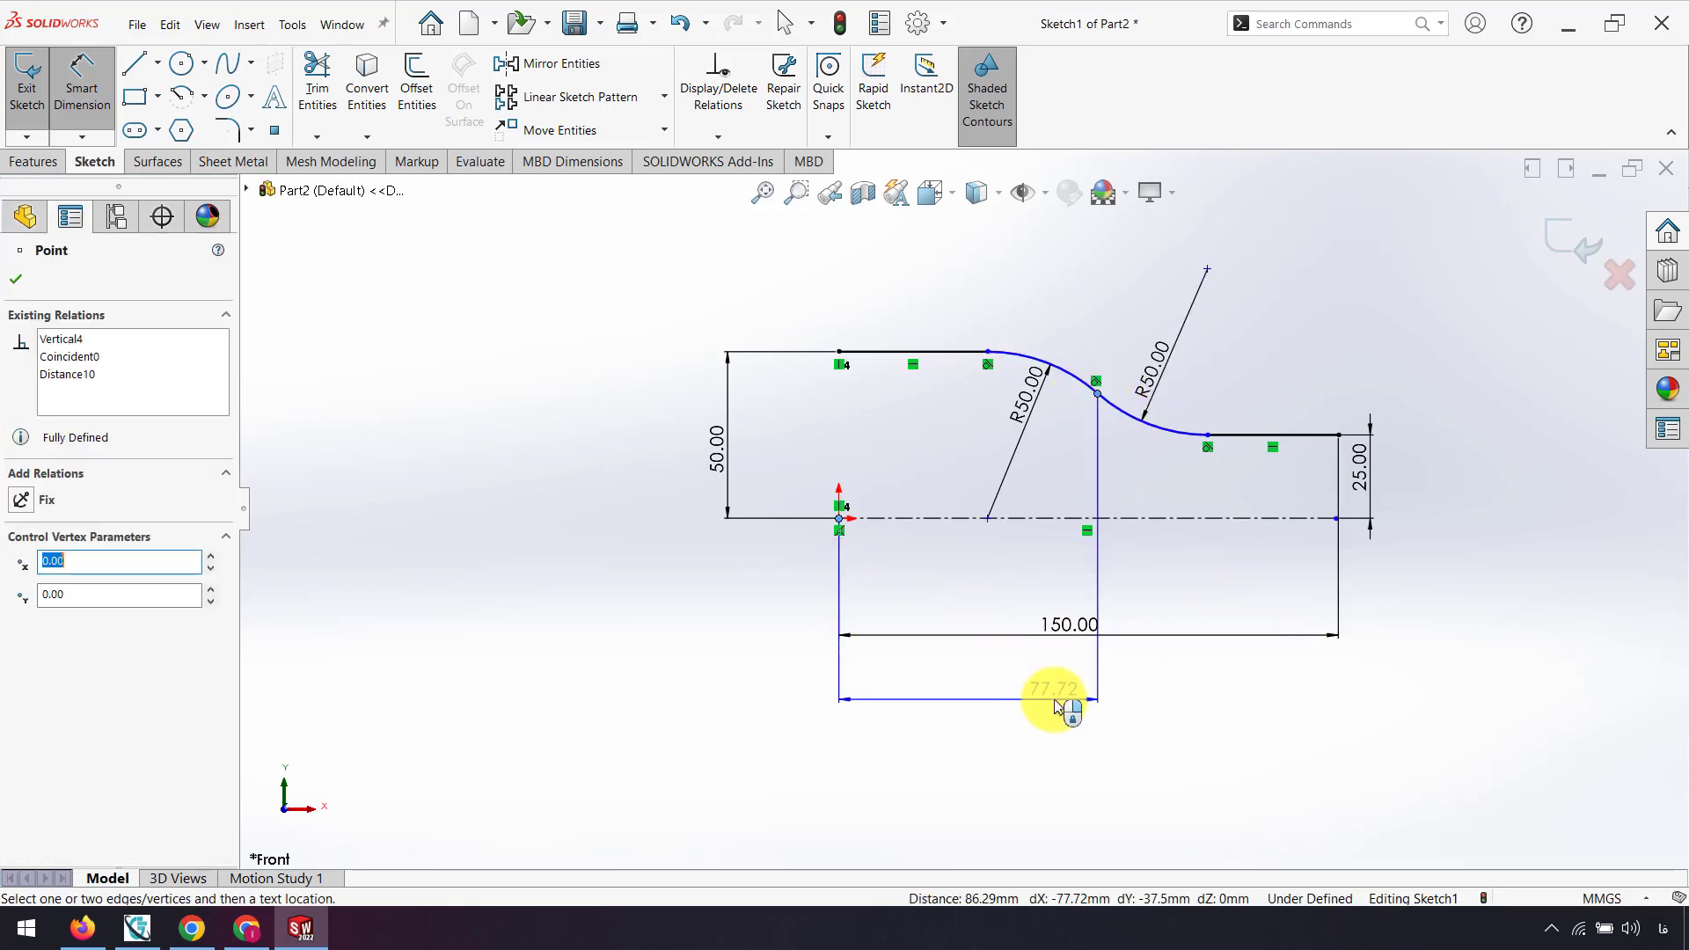
pyautogui.click(1011, 716)
pyautogui.write('77')
pyautogui.press('Return')
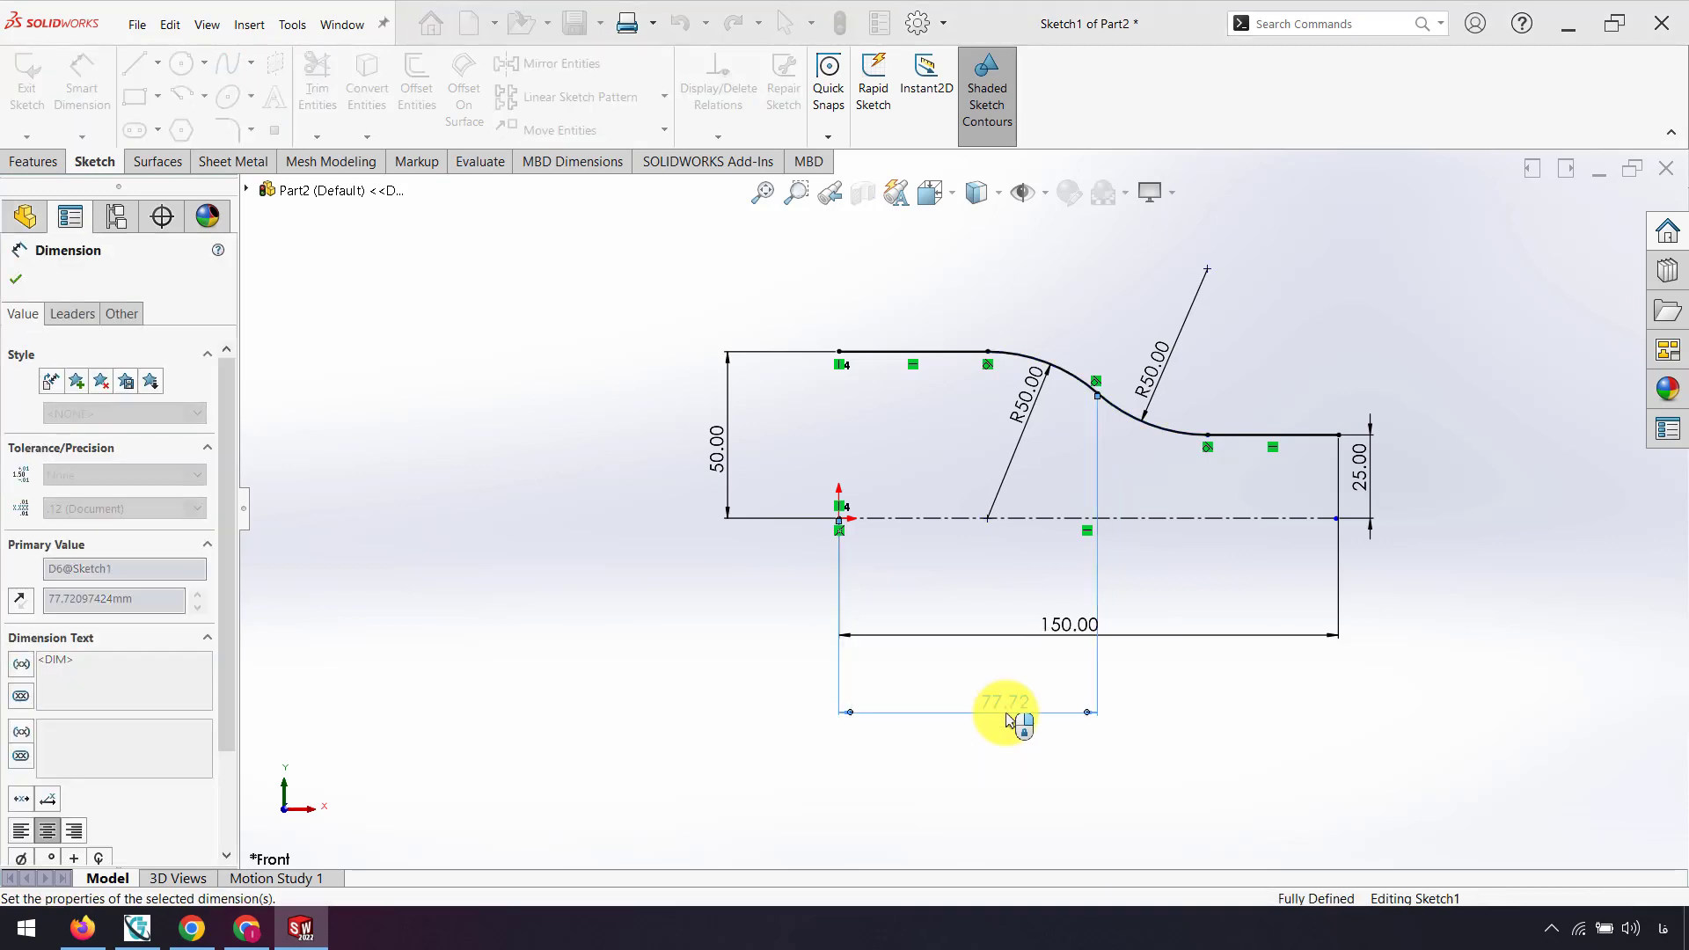
pyautogui.click(1301, 678)
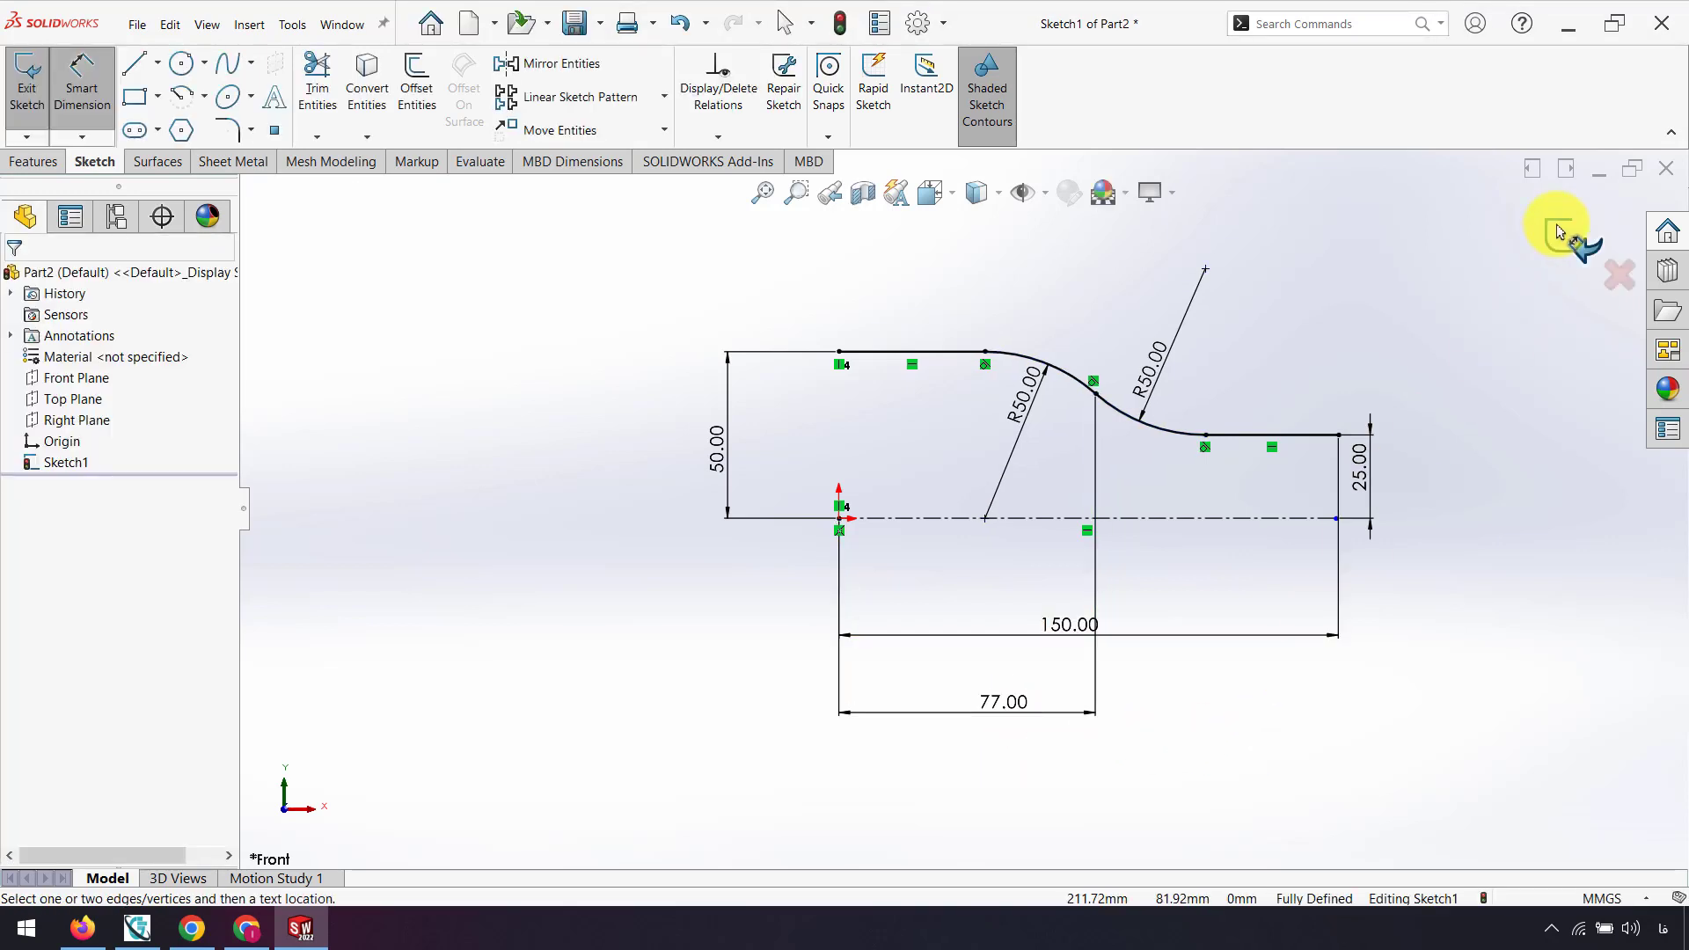
# Start a 360-degree Revolved Boss/Base of the profile about the centerline, keeping the sketch open for a thin feature
pyautogui.click(32, 162)
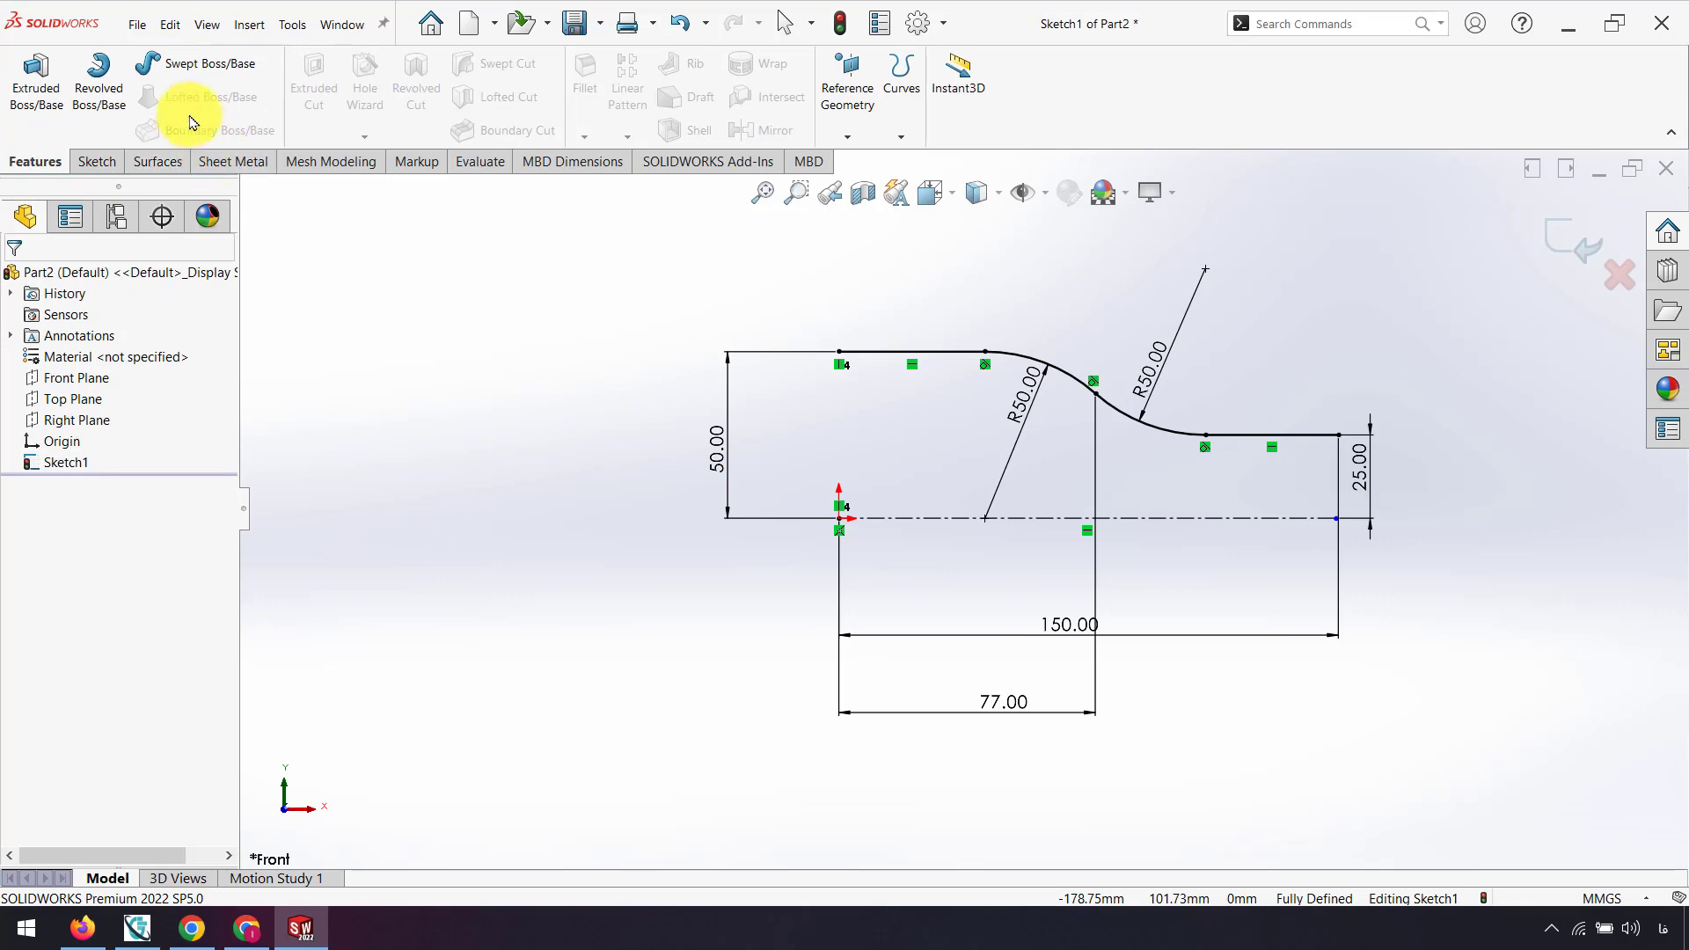
pyautogui.click(124, 109)
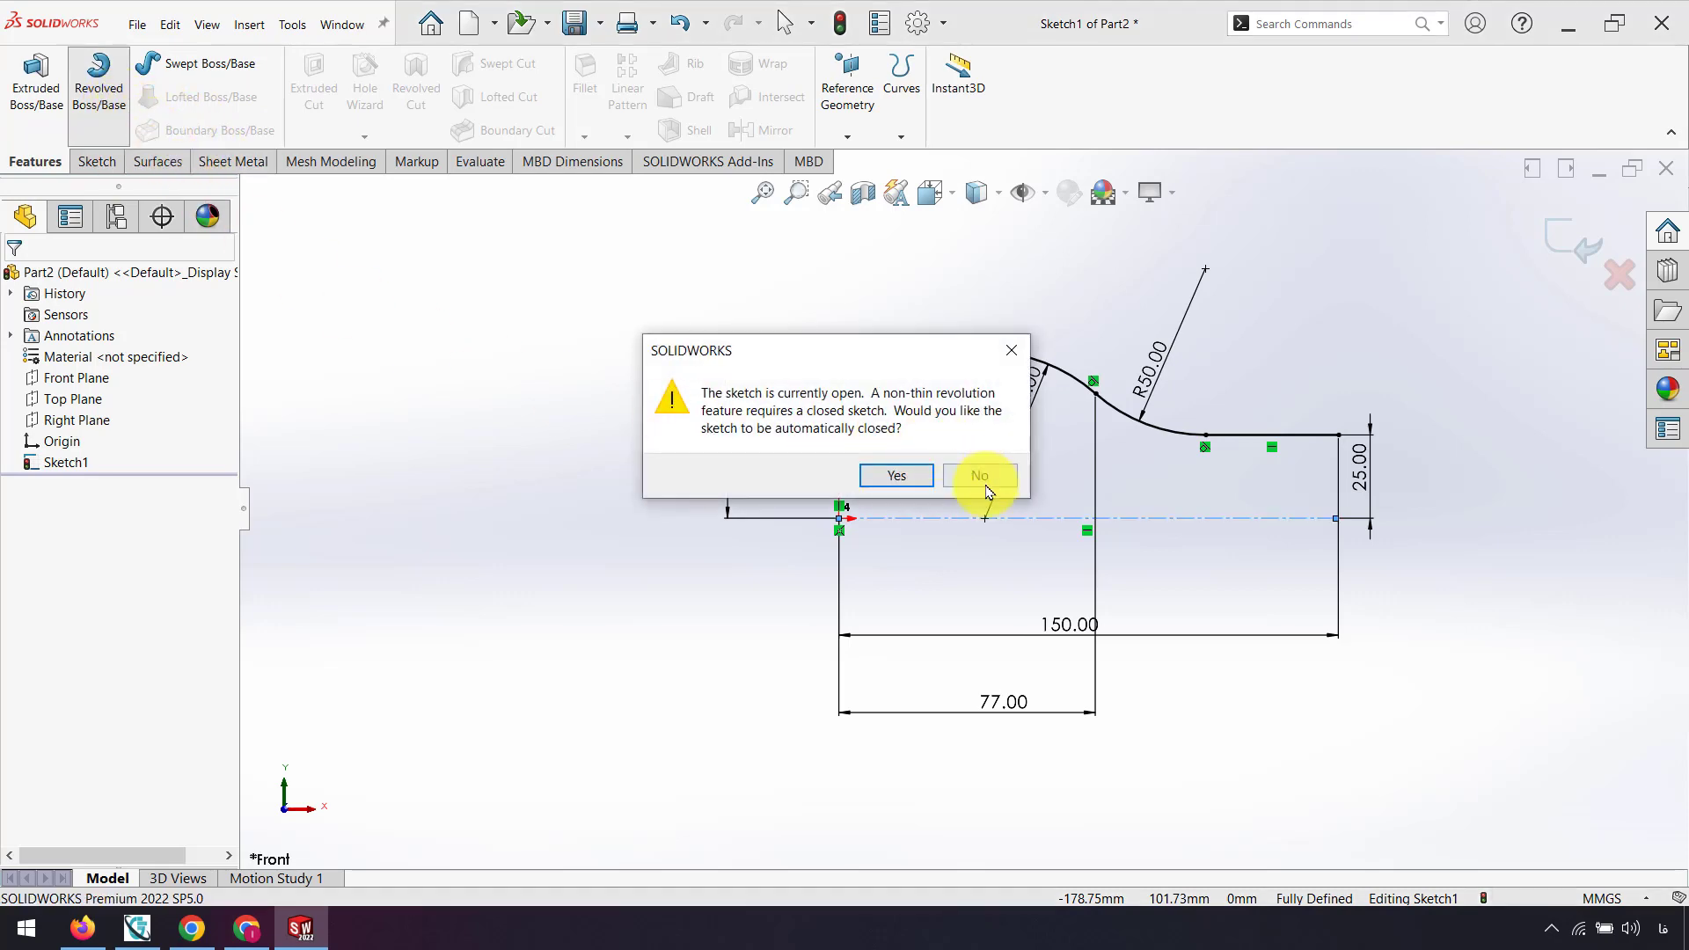
pyautogui.click(979, 480)
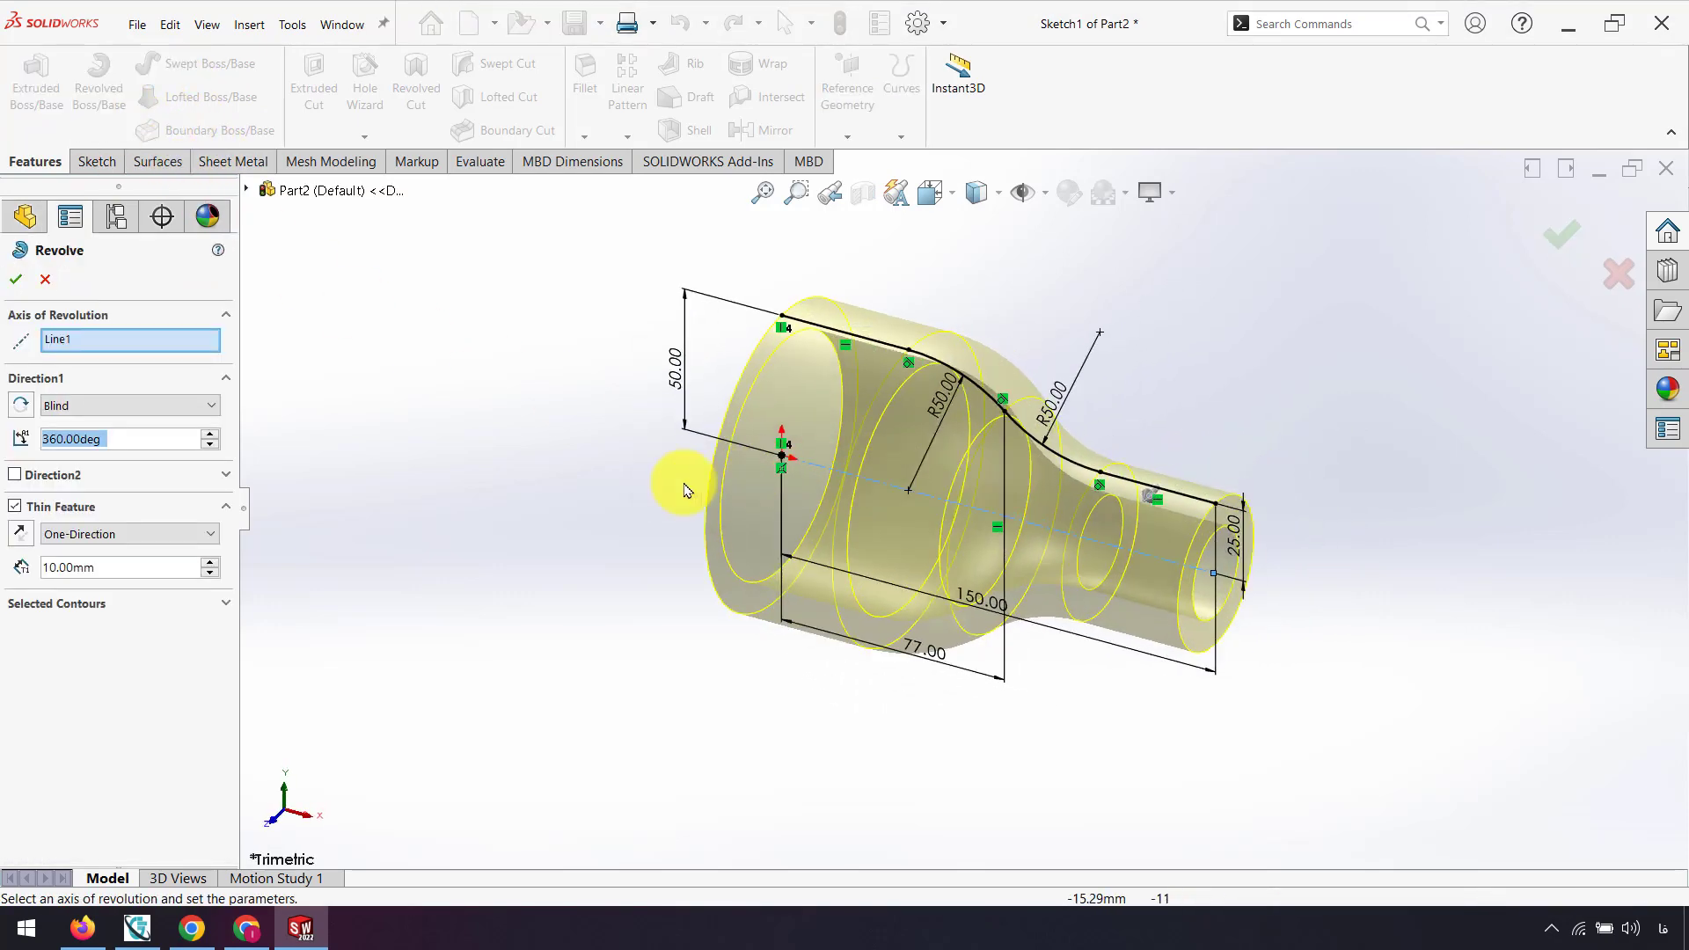
pyautogui.moveTo(629, 521); pyautogui.dragTo(709, 475, button='middle')
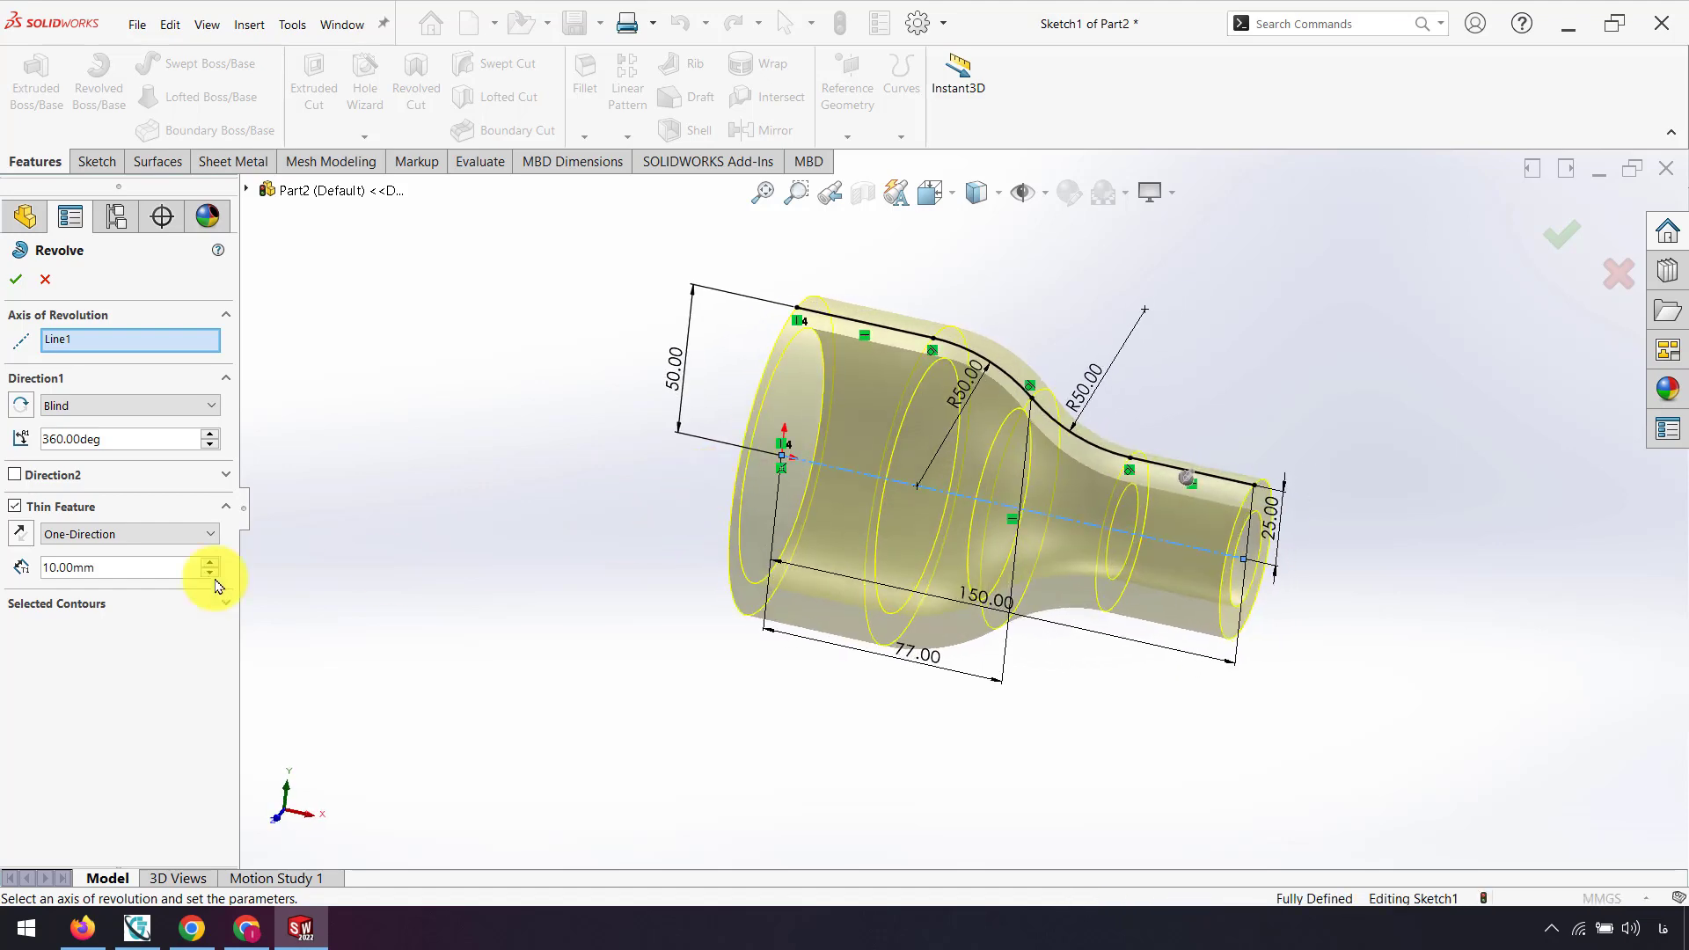
# Try a wall thickness of 5 mm for the thin revolve
pyautogui.click(148, 570)
pyautogui.write('5')
pyautogui.press('Return')
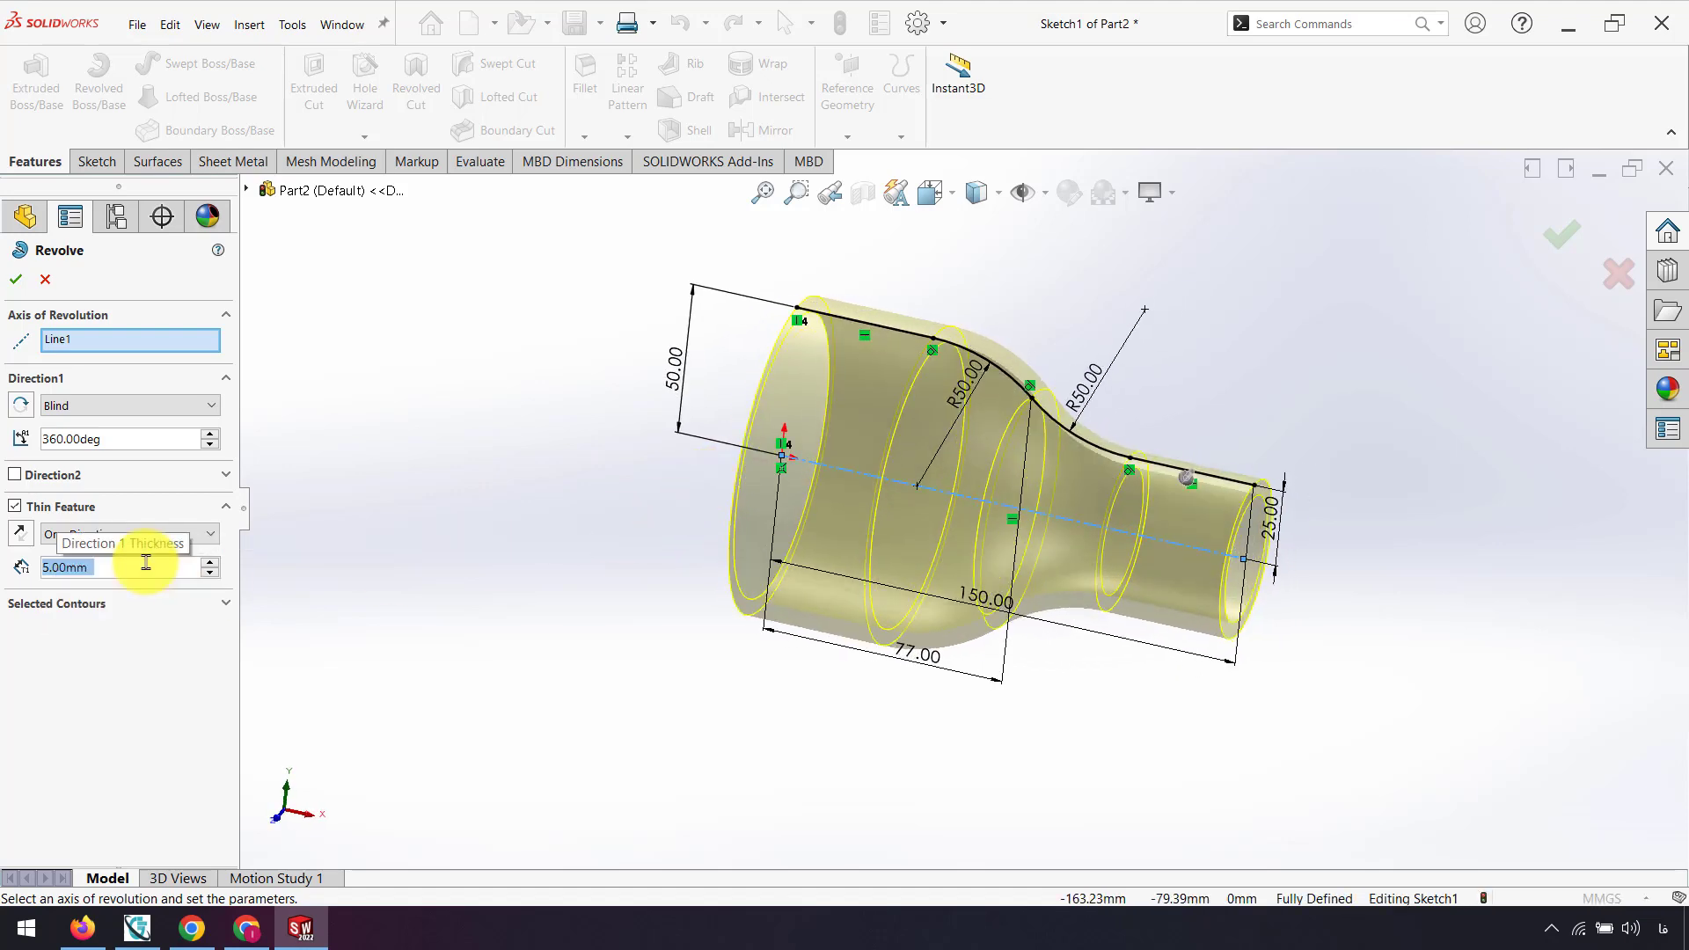
# Set the thin revolve's one-direction wall thickness to 10 mm and create the hollow body
pyautogui.write('10')
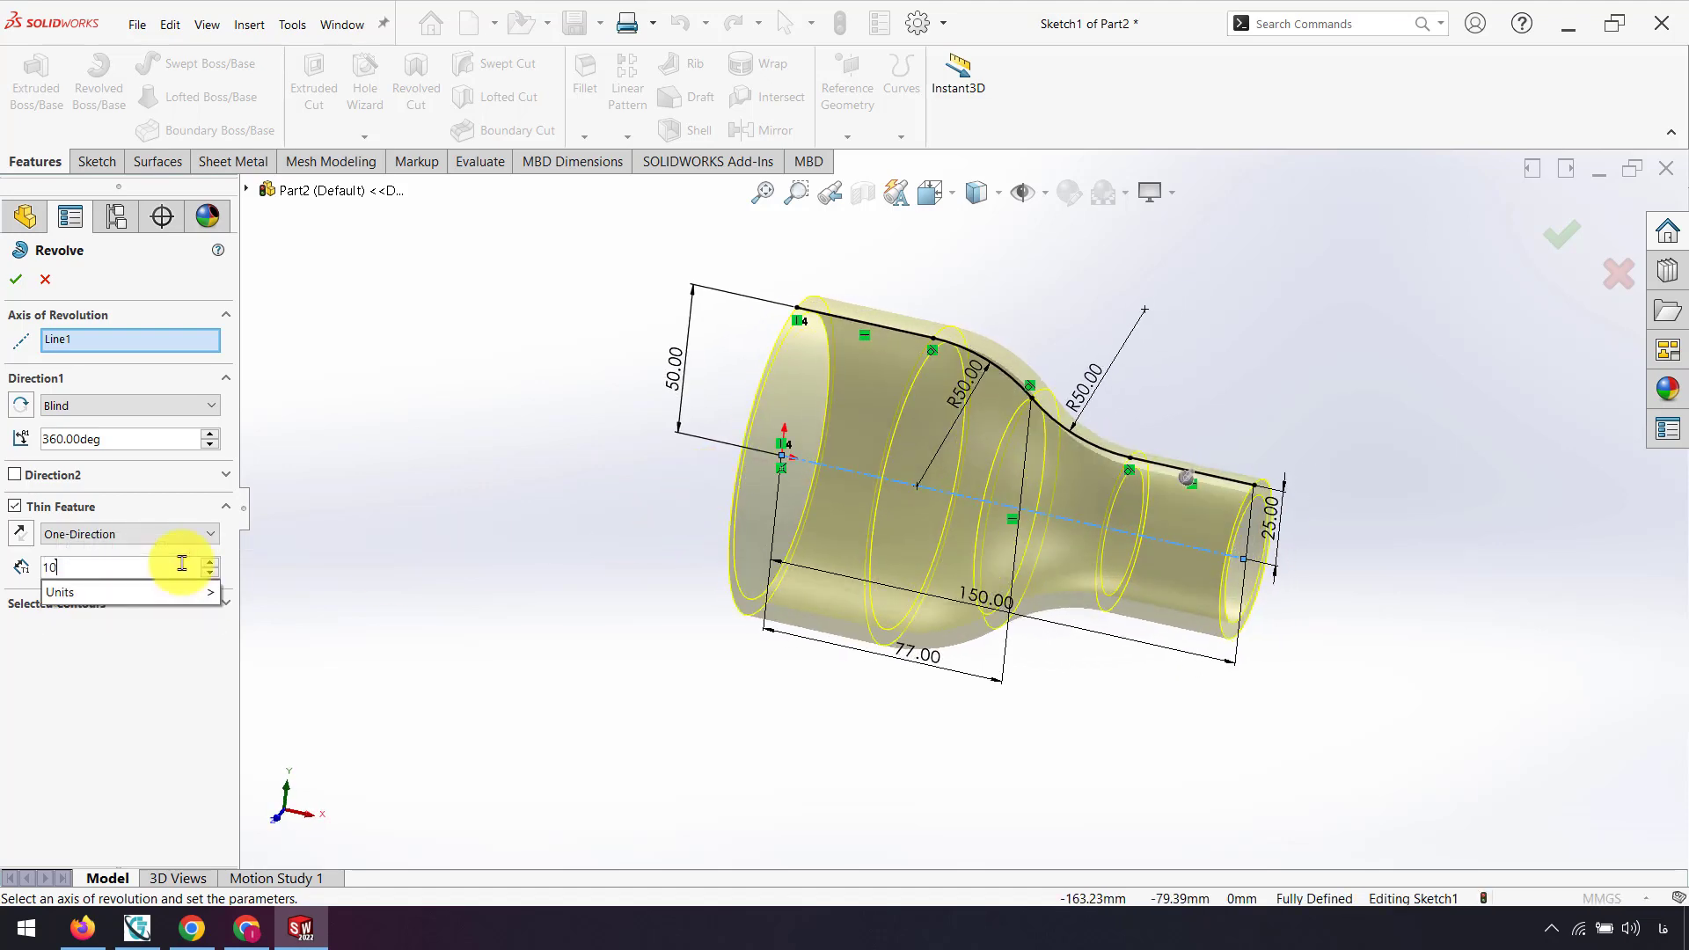
pyautogui.press('Return')
pyautogui.moveTo(677, 604); pyautogui.dragTo(778, 677, button='middle')
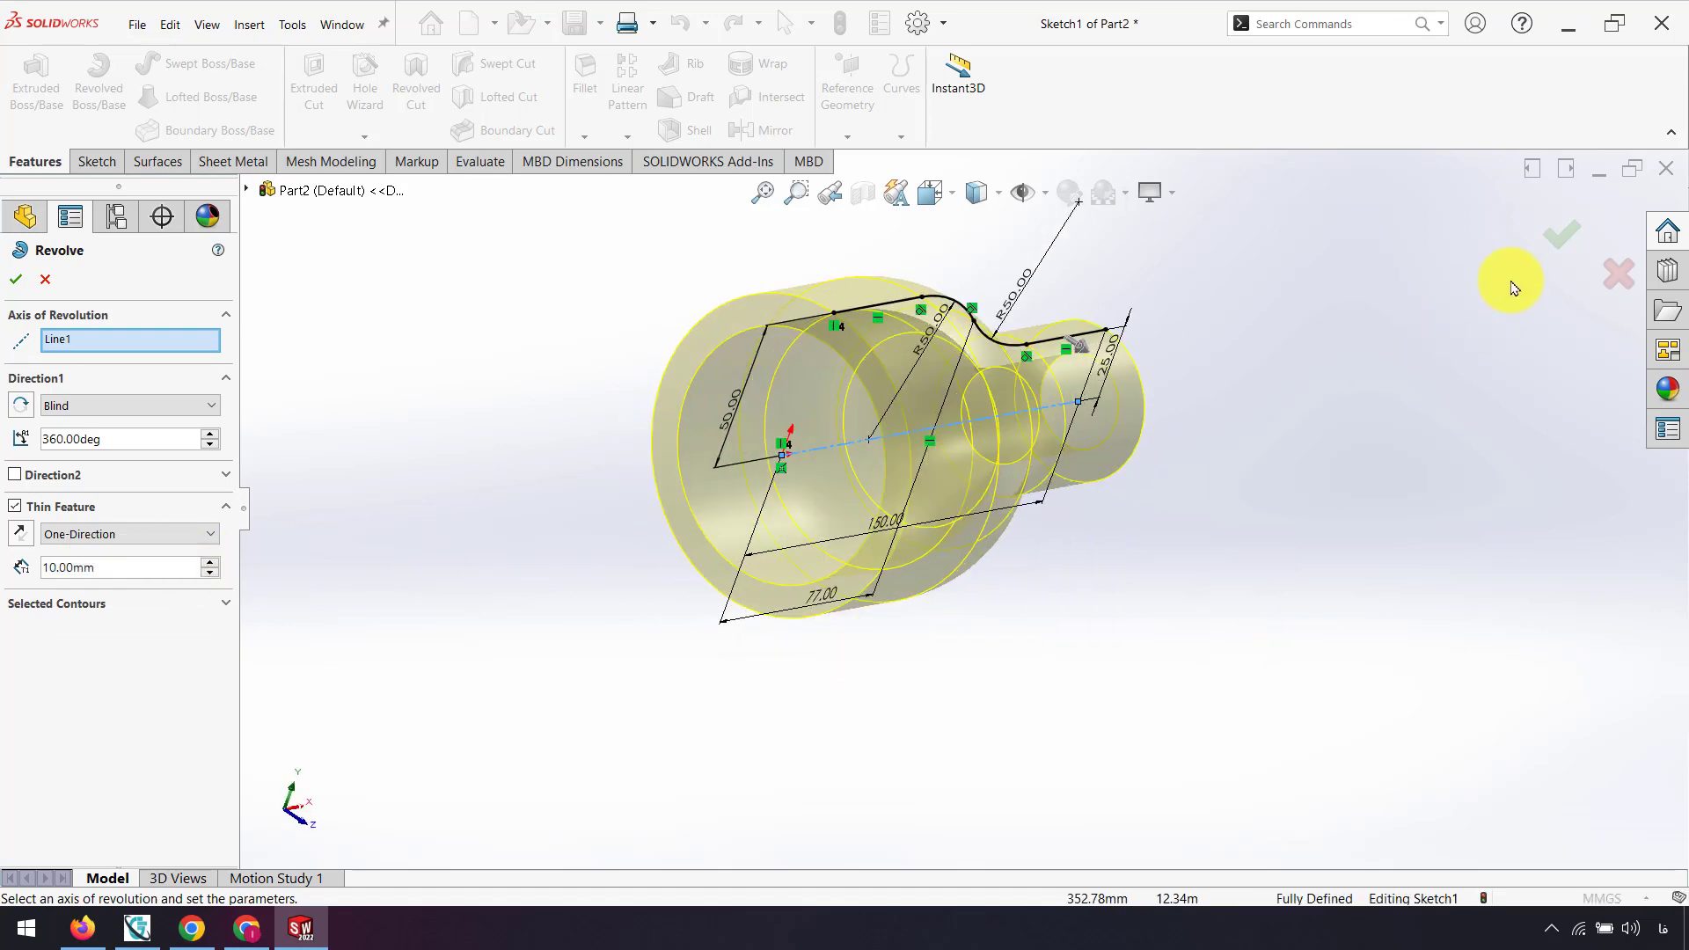
pyautogui.click(1559, 235)
pyautogui.moveTo(932, 521); pyautogui.dragTo(831, 352, button='middle')
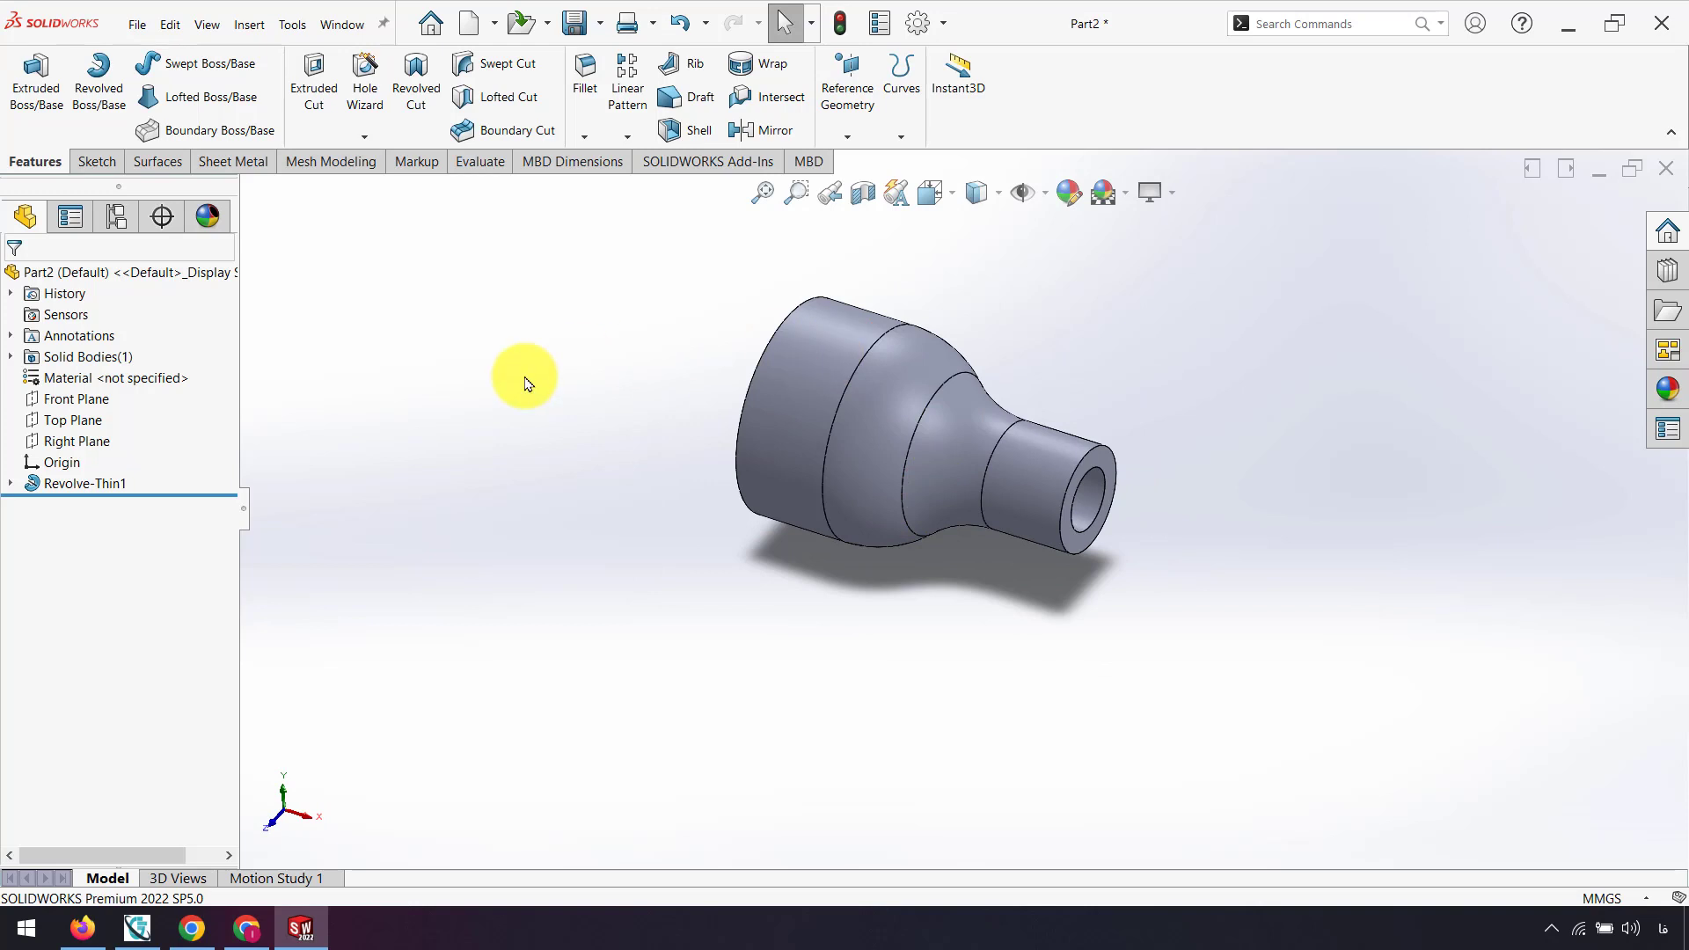
# Load the SOLIDWORKS Flow Simulation add-in
pyautogui.click(677, 164)
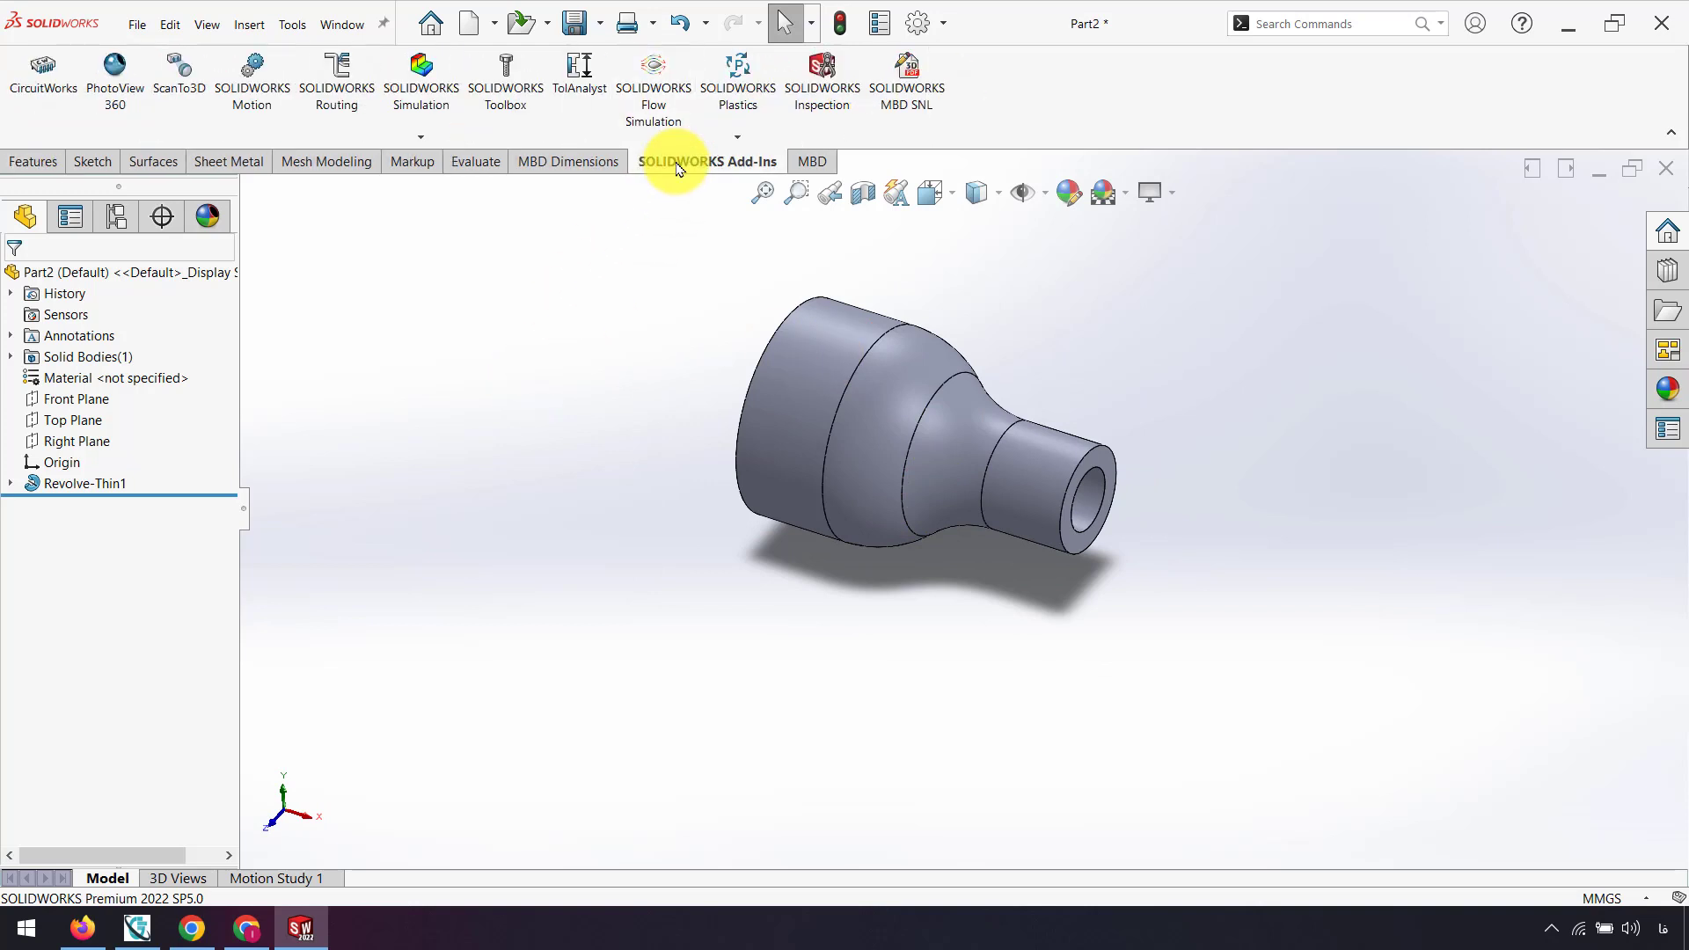
pyautogui.click(654, 110)
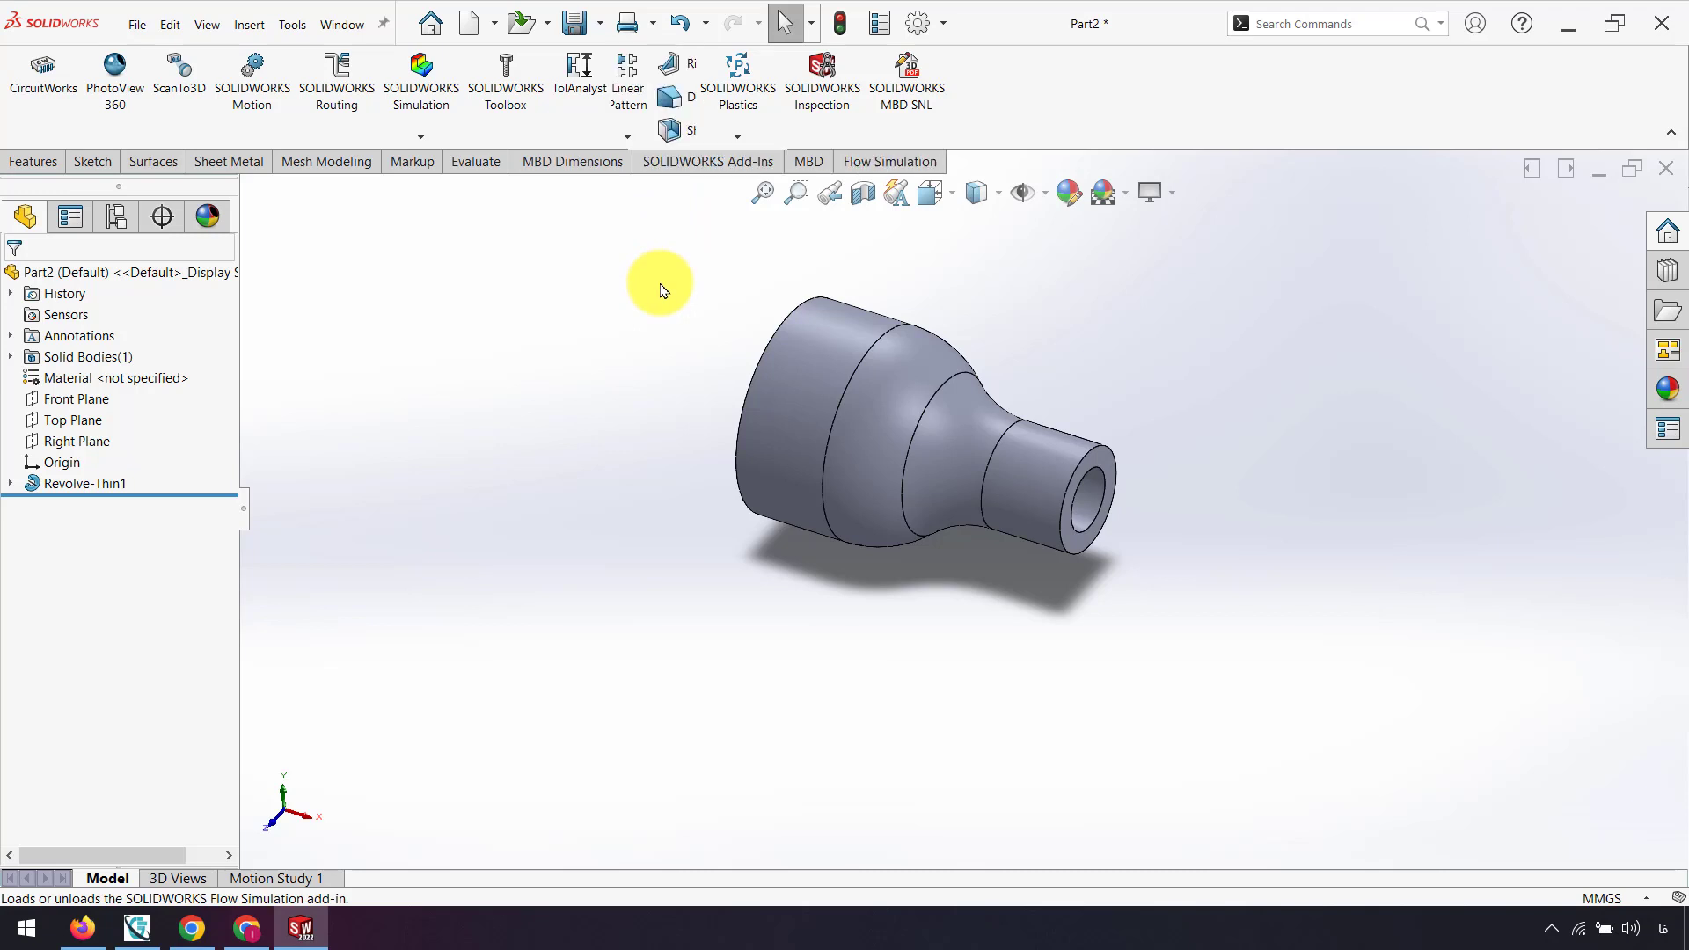
# Create lids on the annular faces at both ends of the nozzle to close its two openings
pyautogui.click(868, 163)
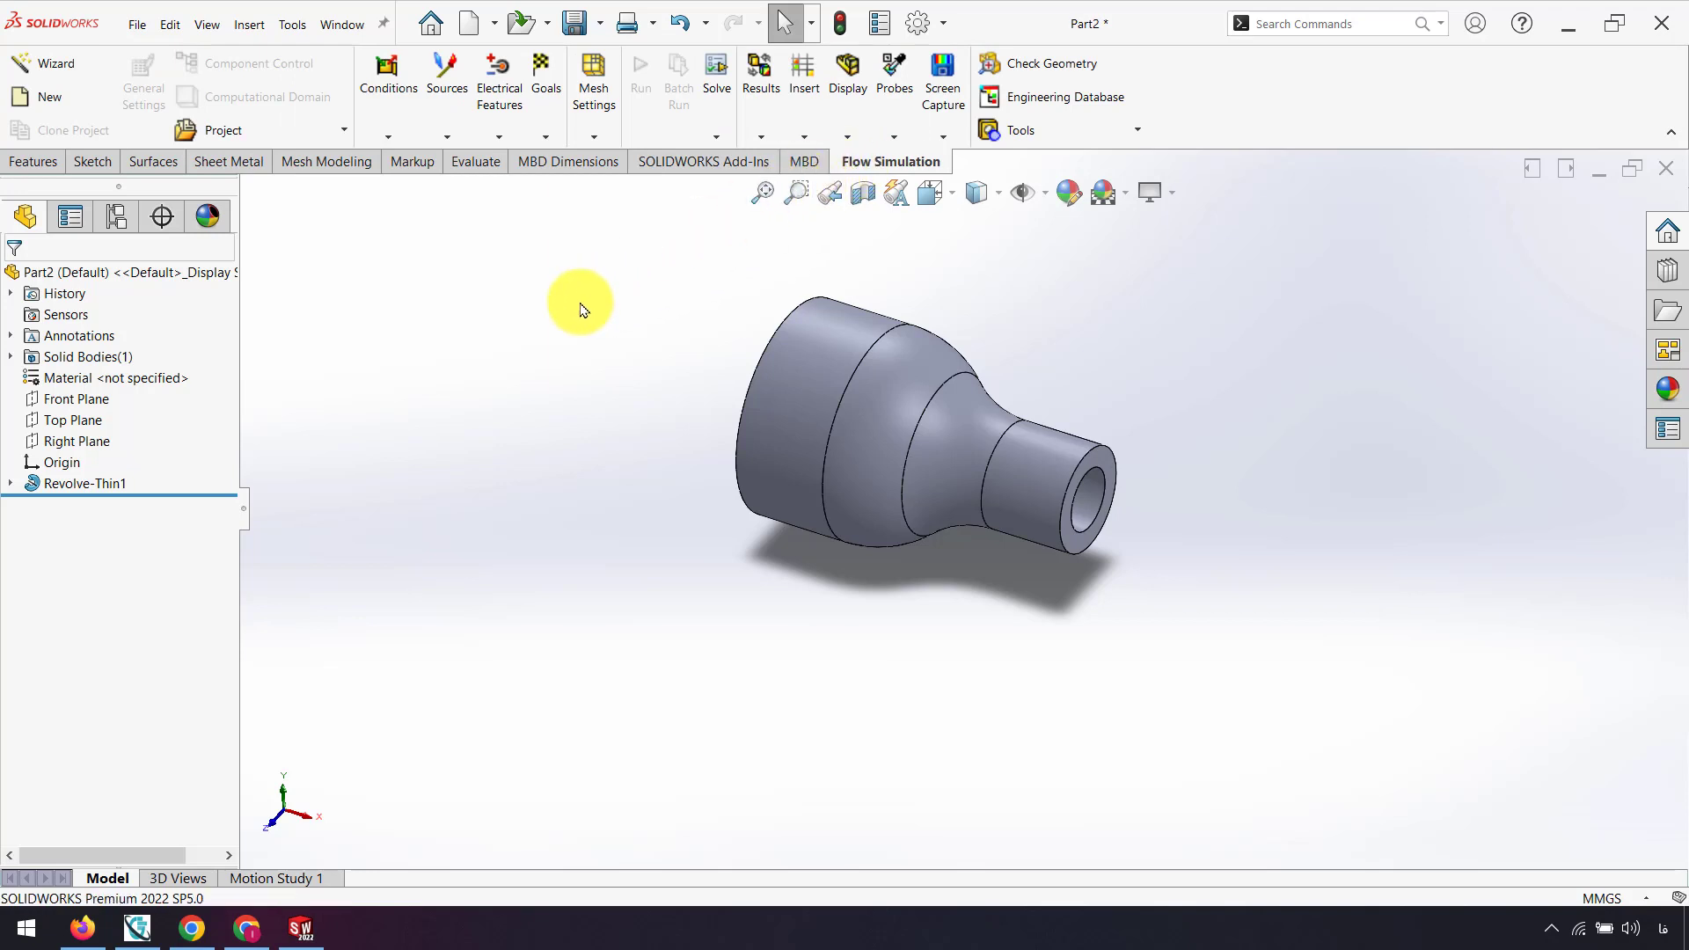
pyautogui.click(1058, 128)
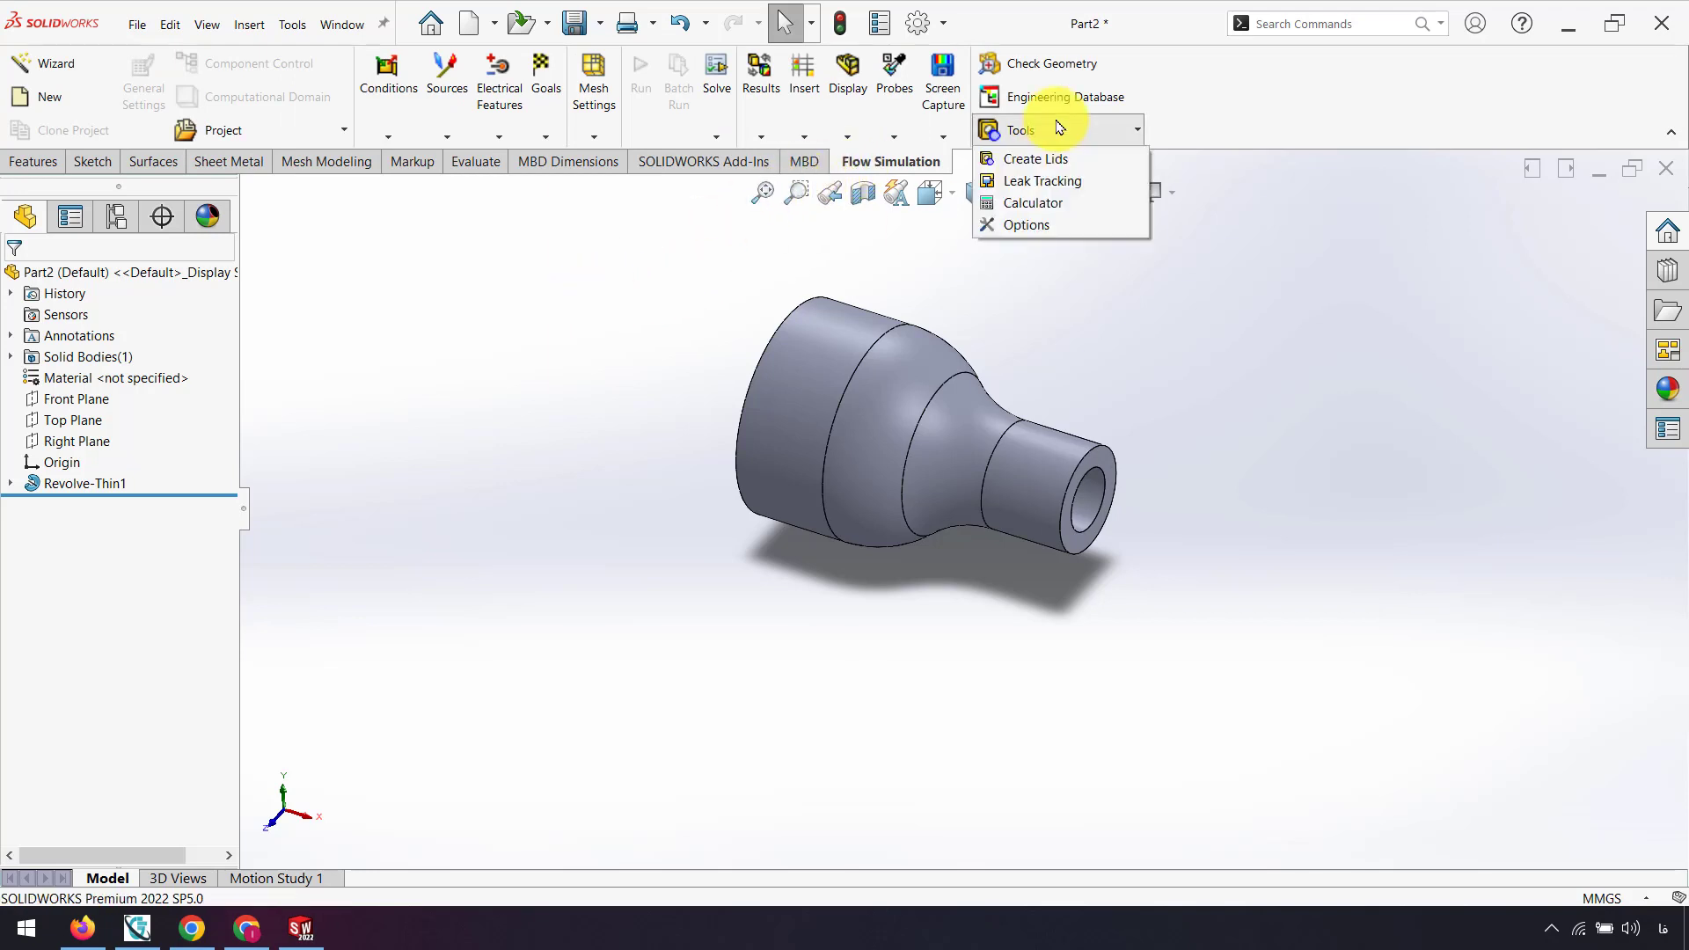
pyautogui.click(1038, 162)
pyautogui.scroll(-5, 1097, 414)
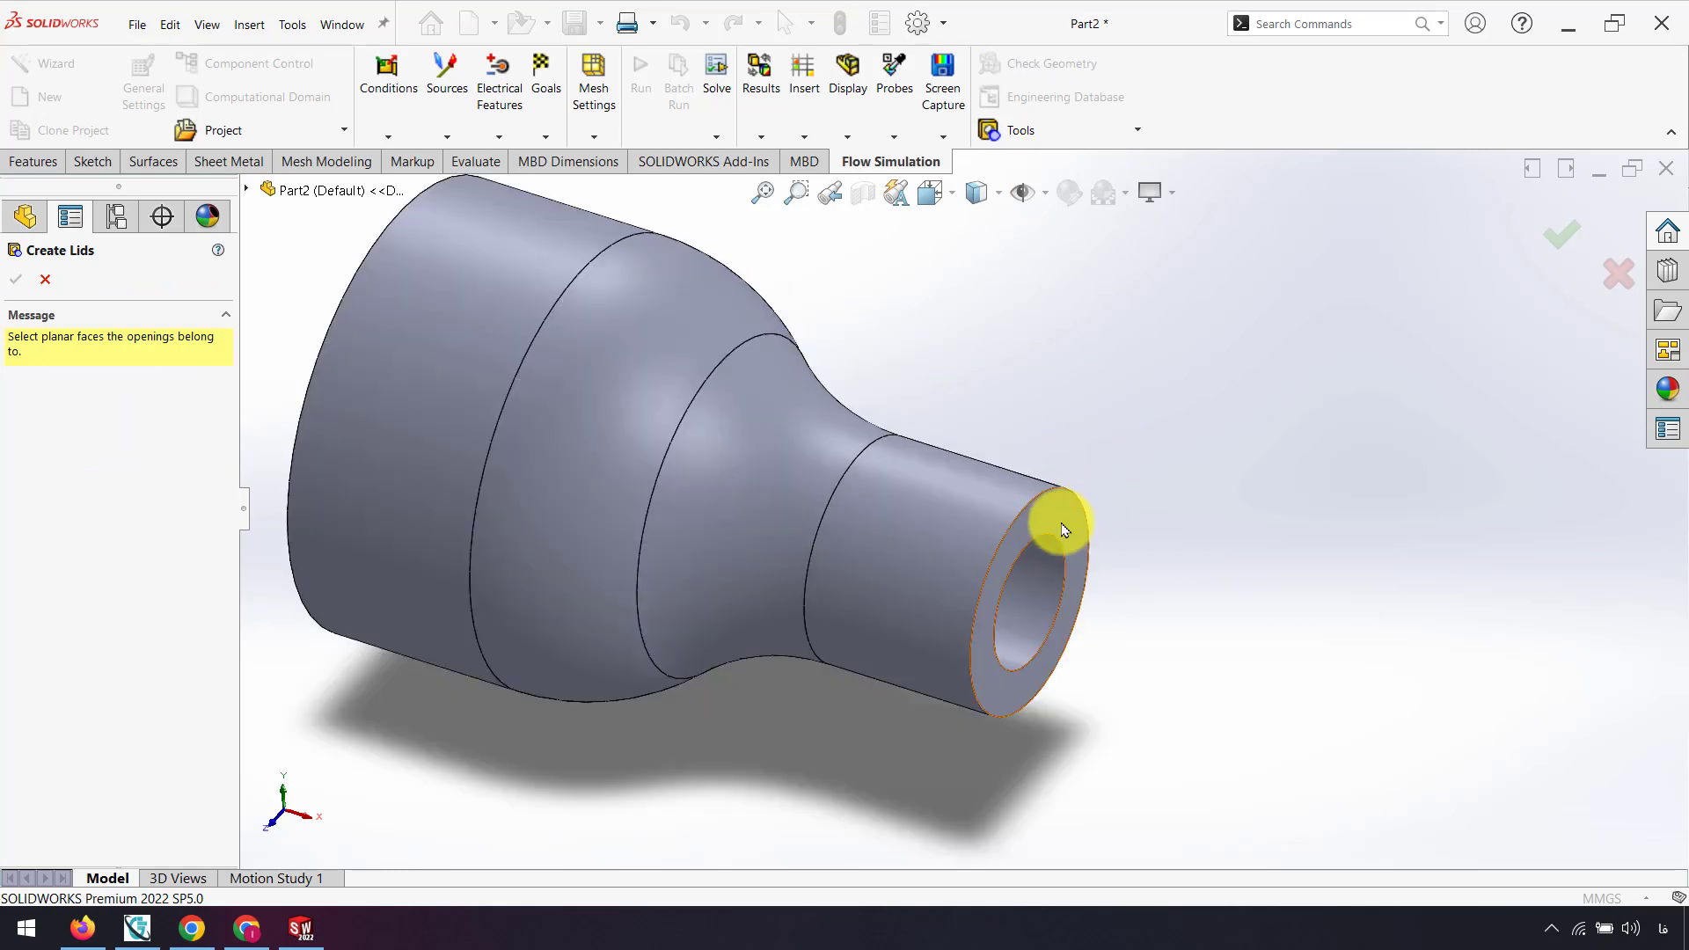
pyautogui.click(1062, 527)
pyautogui.scroll(3, 728, 493)
pyautogui.moveTo(728, 492); pyautogui.dragTo(732, 384, button='middle')
pyautogui.click(735, 389)
pyautogui.moveTo(874, 433); pyautogui.dragTo(1073, 383, button='middle')
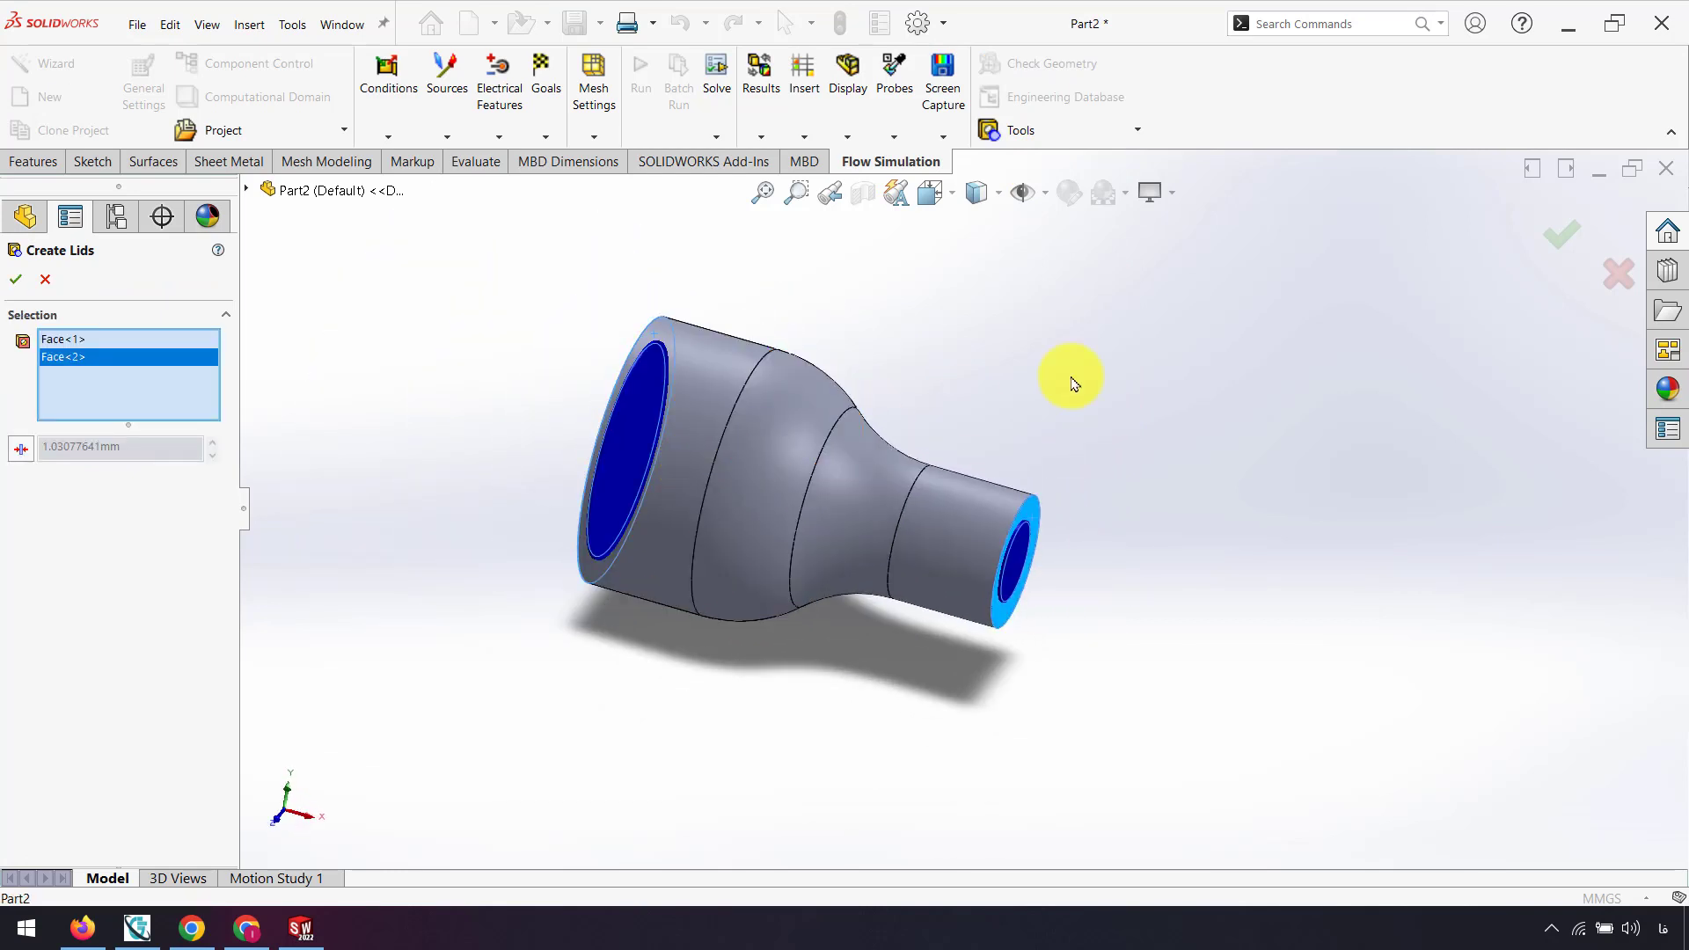
pyautogui.click(1563, 236)
pyautogui.moveTo(972, 456); pyautogui.dragTo(550, 283, button='middle')
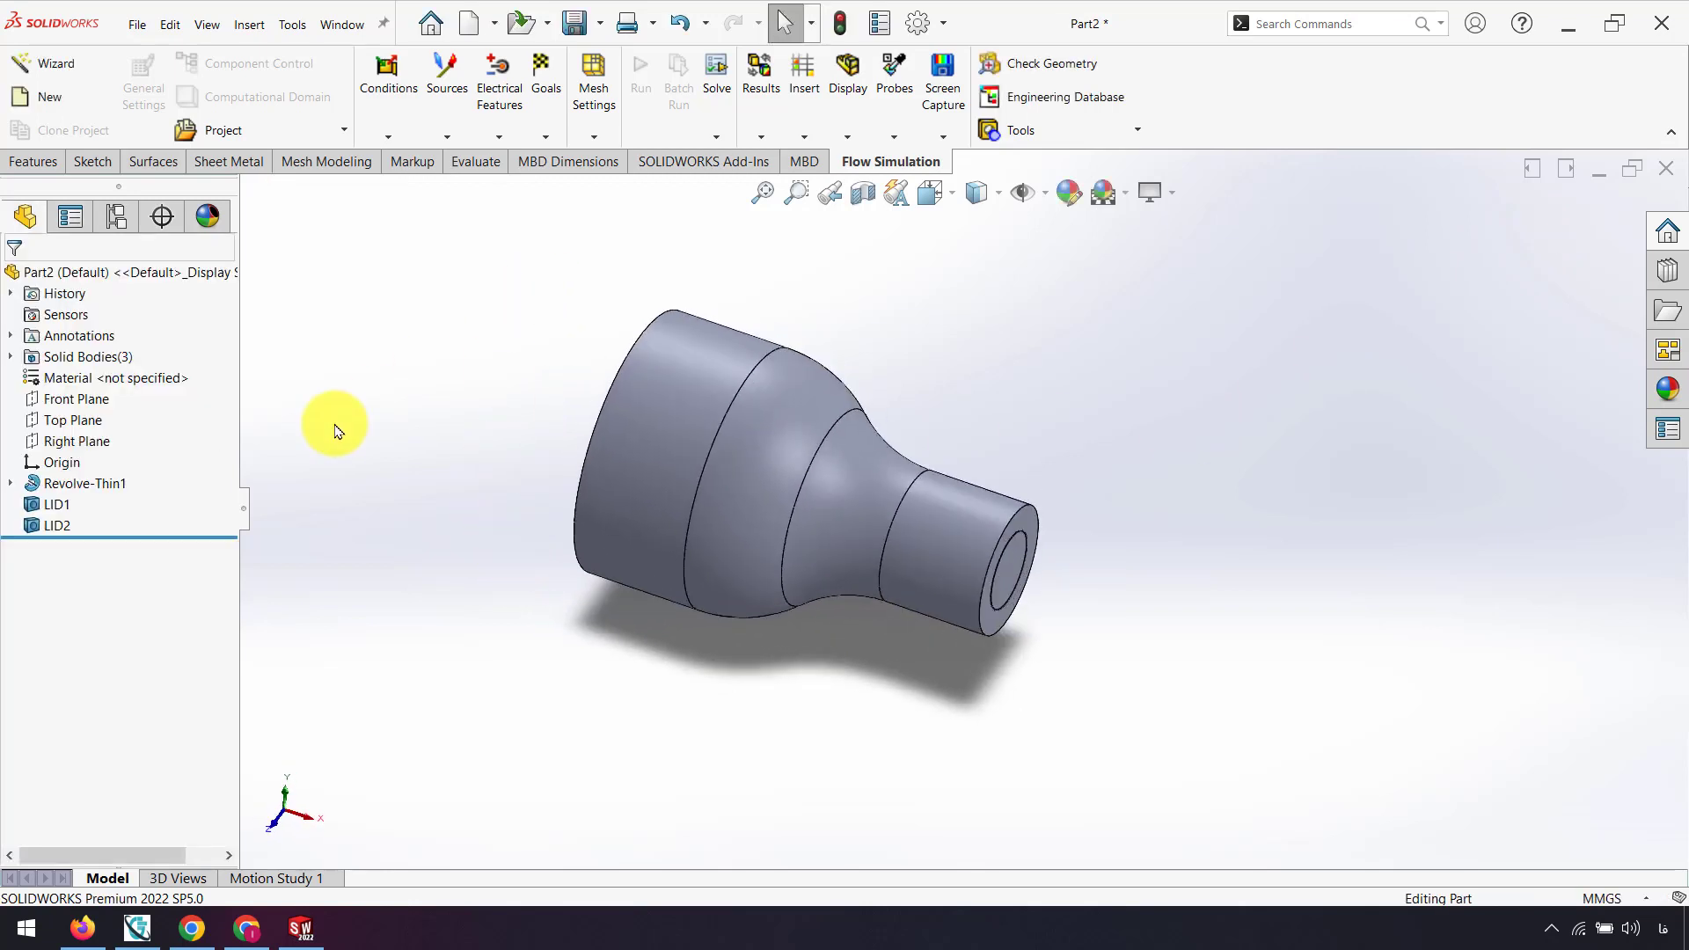
# Edit the revolve's profile sketch and set its overall length to 200 mm
pyautogui.click(10, 483)
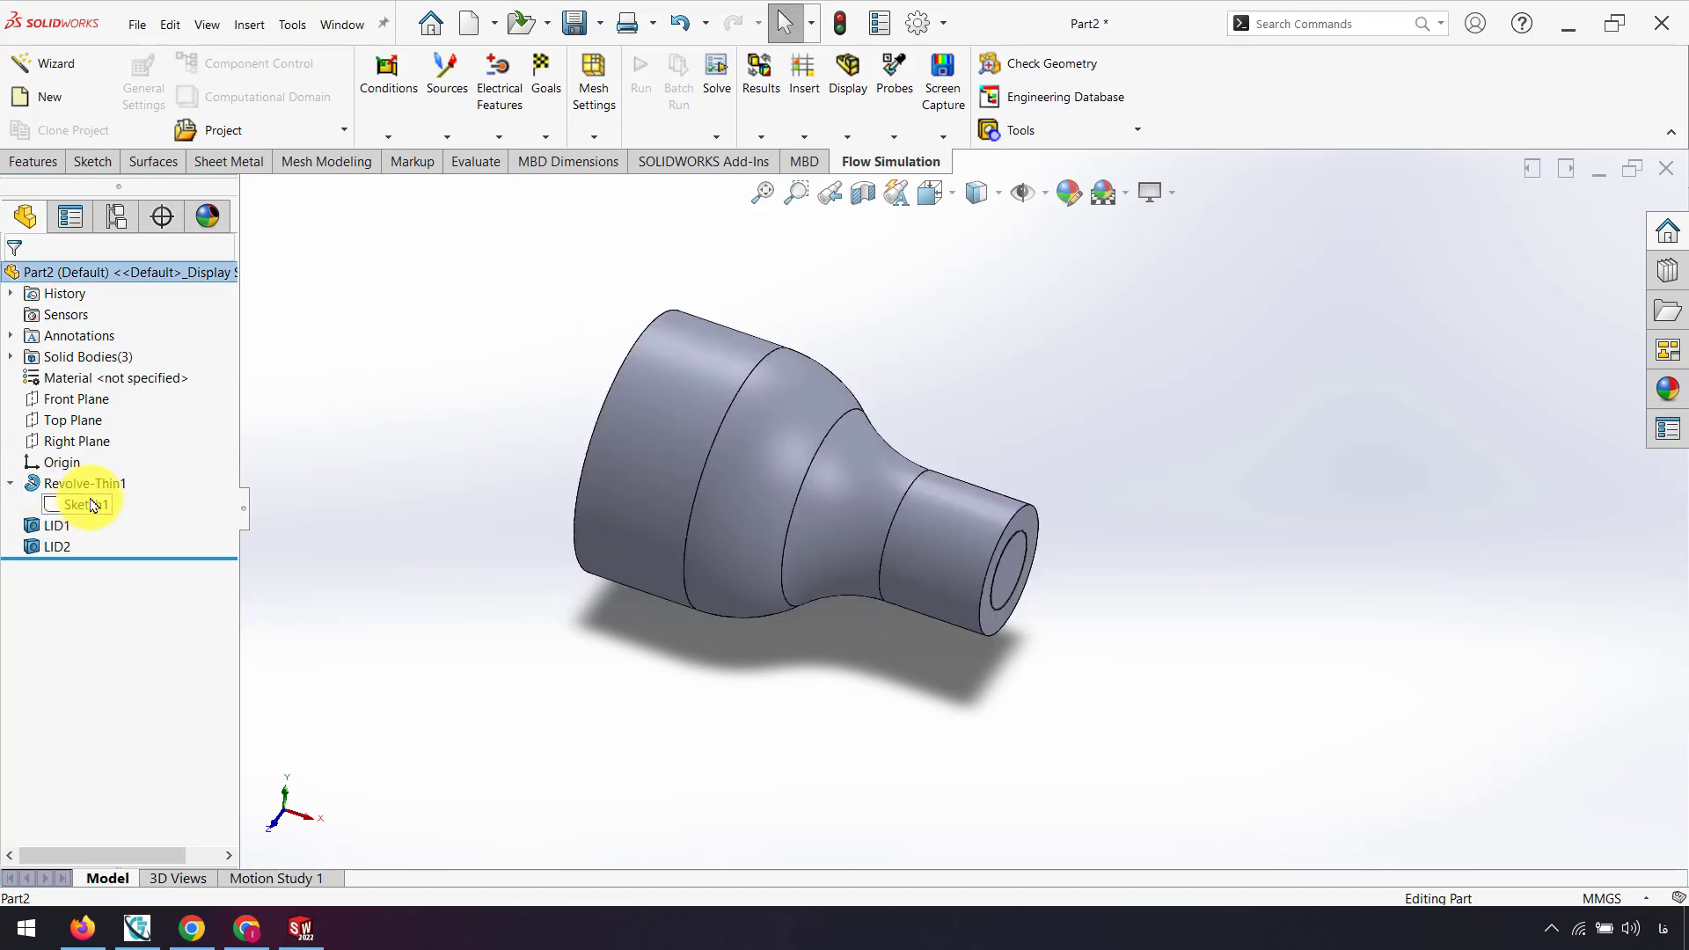
pyautogui.click(79, 504)
pyautogui.click(104, 451)
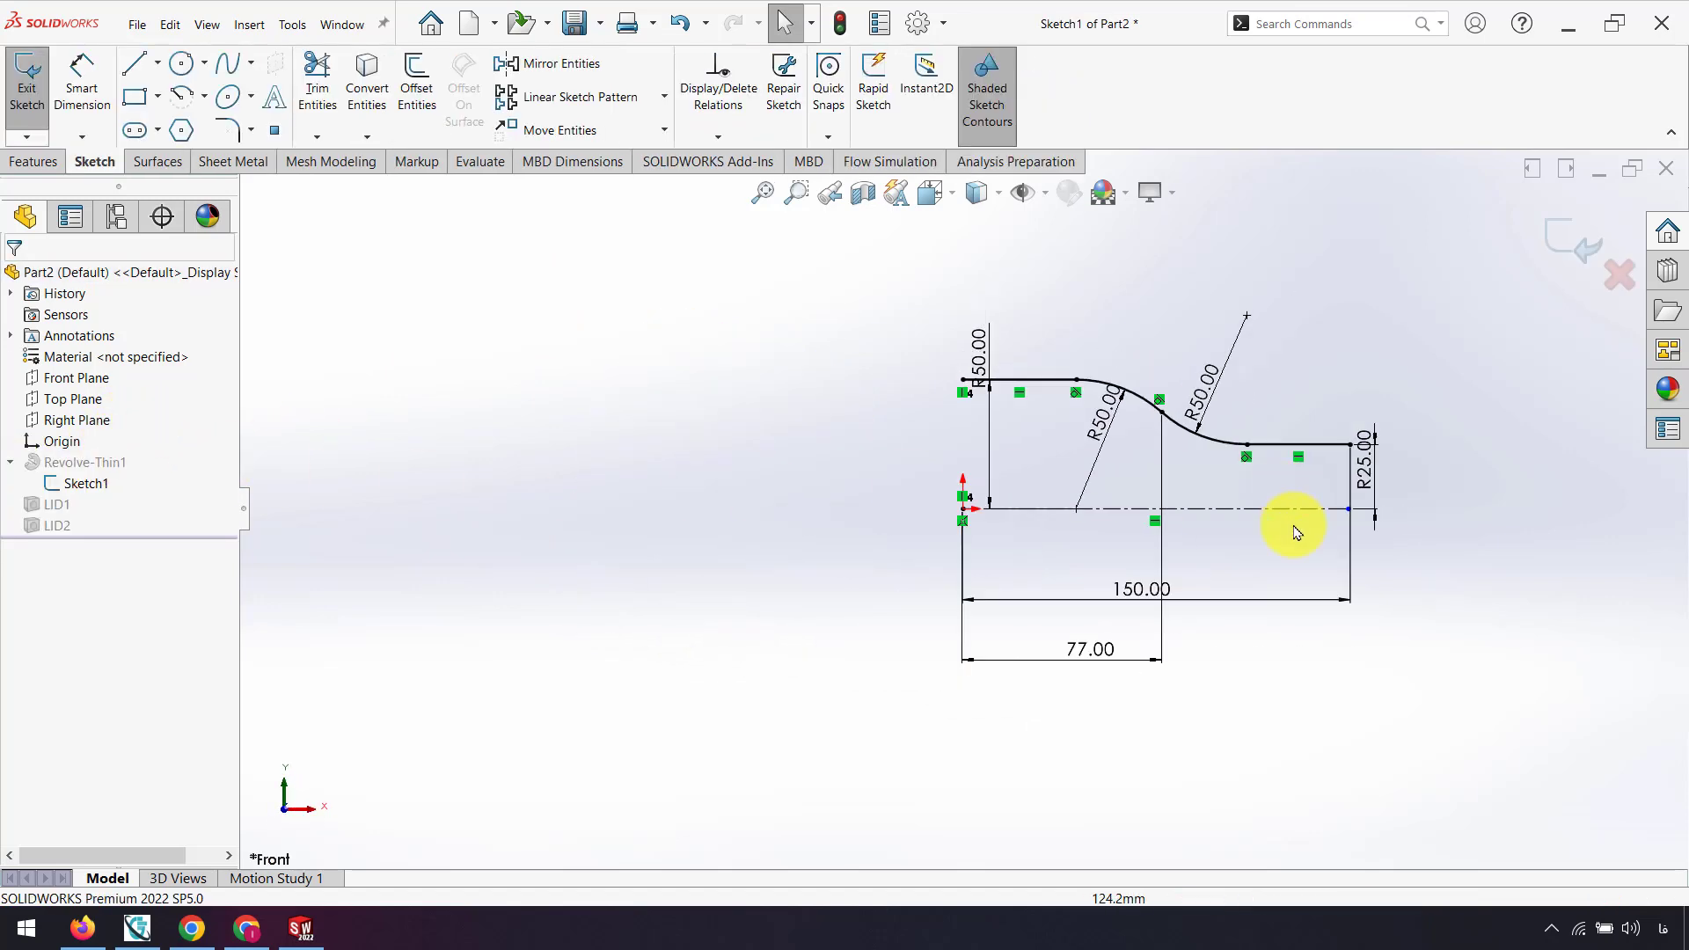
pyautogui.doubleClick(1134, 590)
pyautogui.write('200')
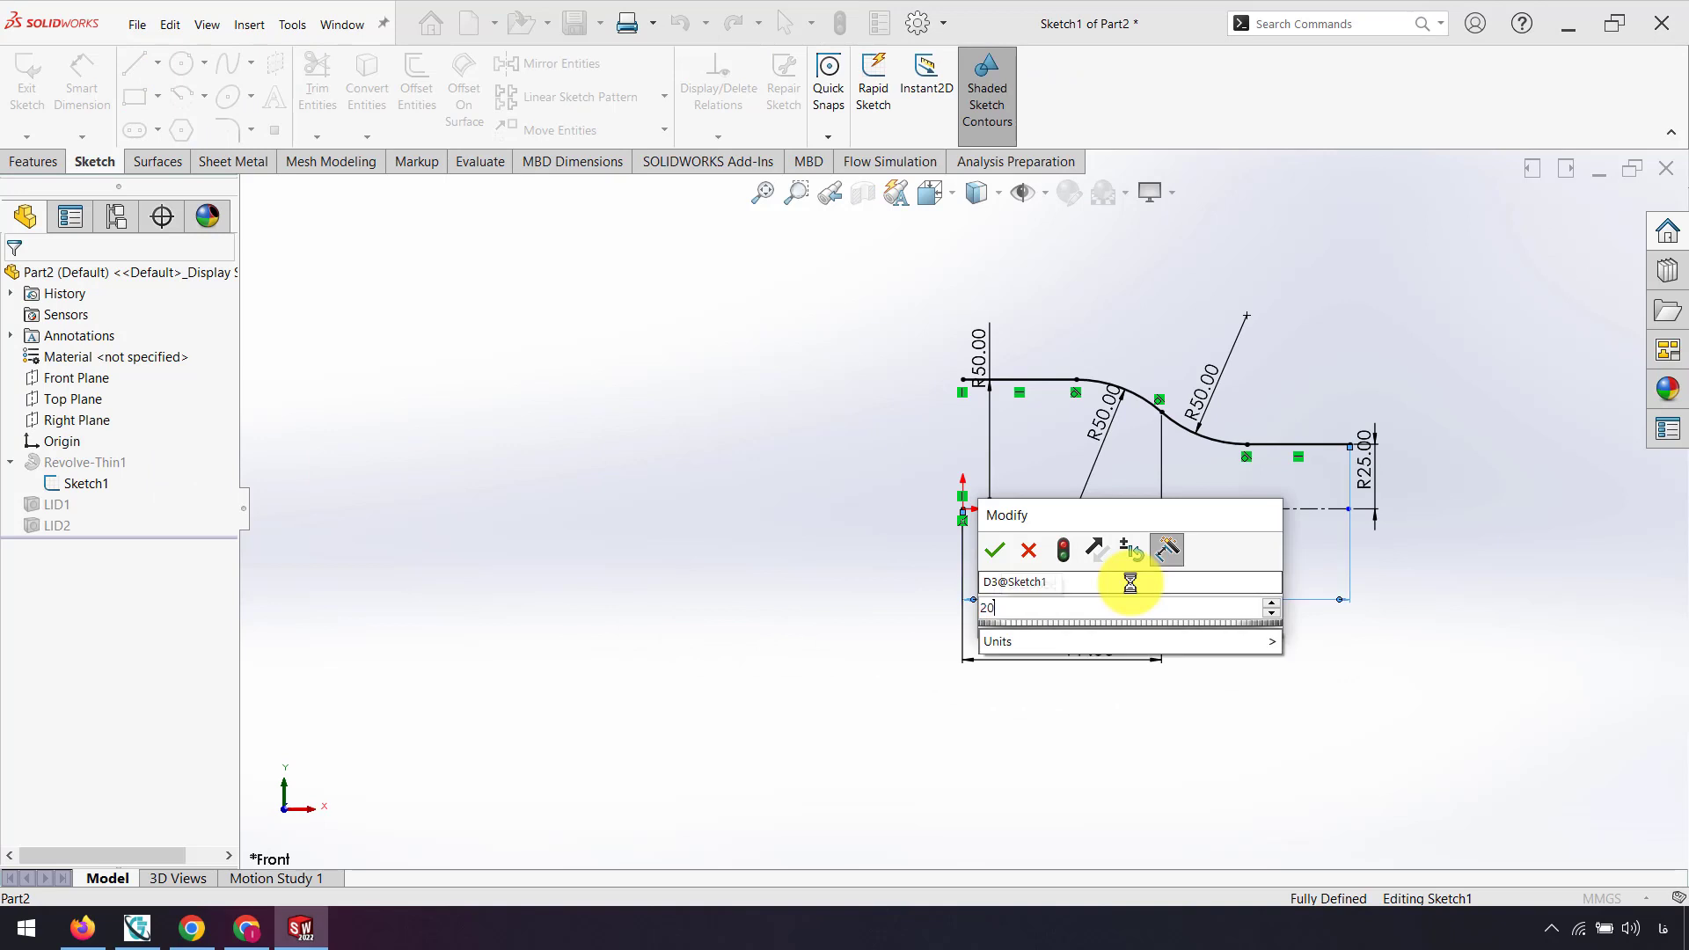
pyautogui.press('Return')
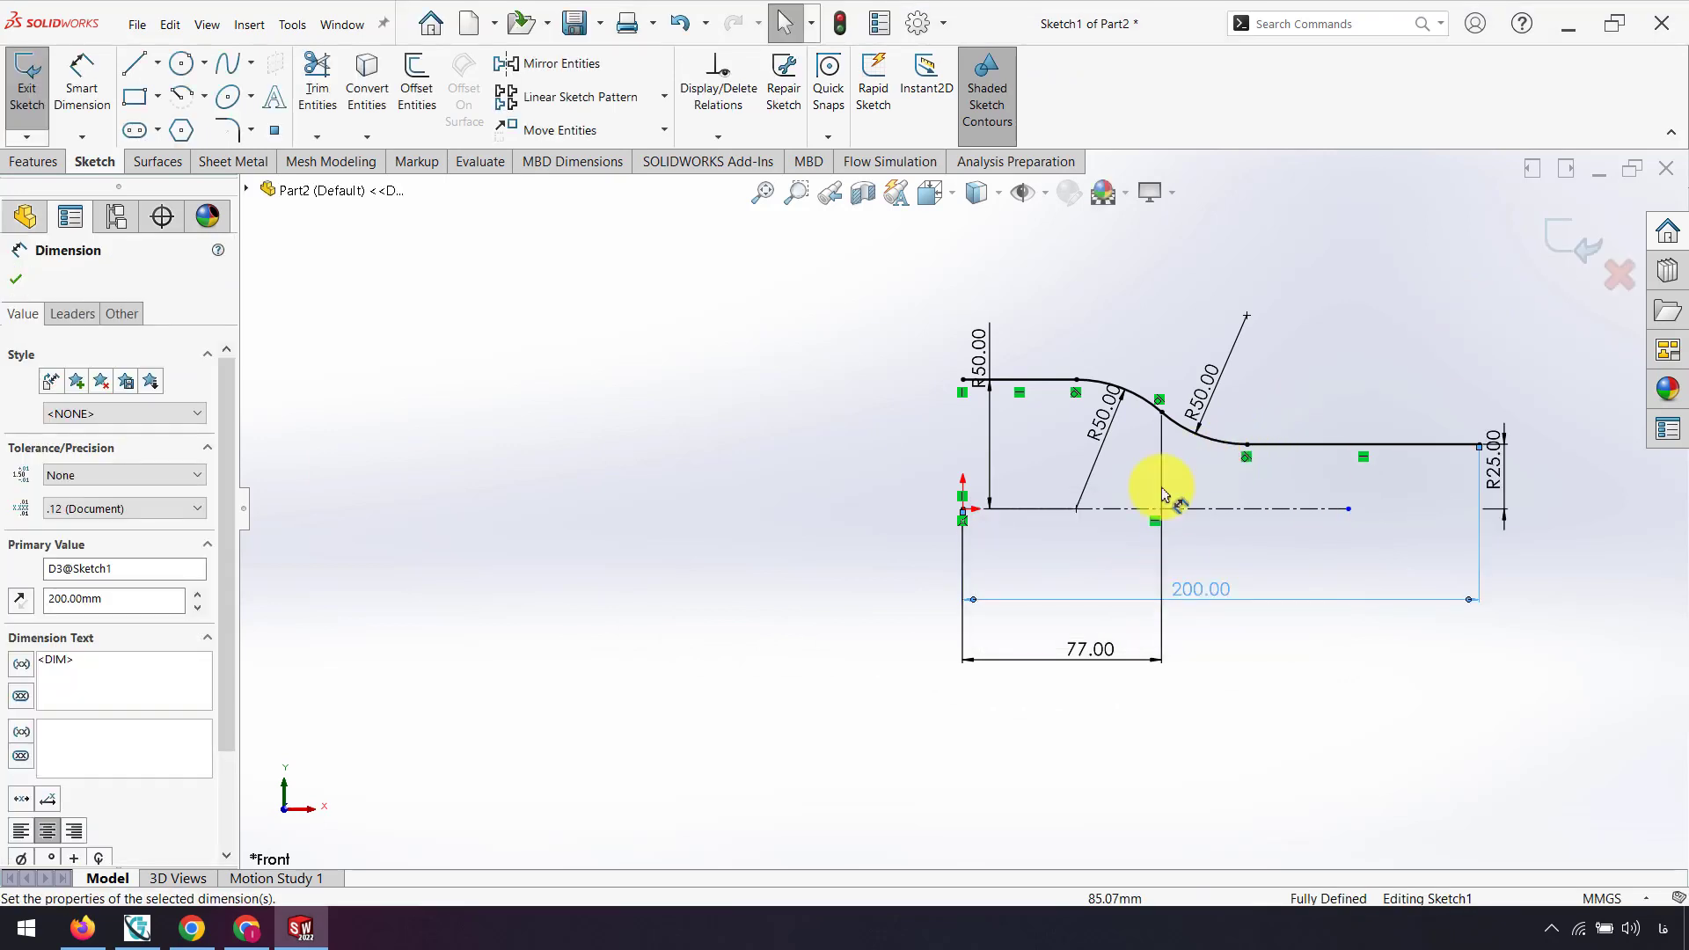
# Set the axial distance from the origin to the junction of the two arcs to 100 mm and rebuild the part
pyautogui.doubleClick(1082, 653)
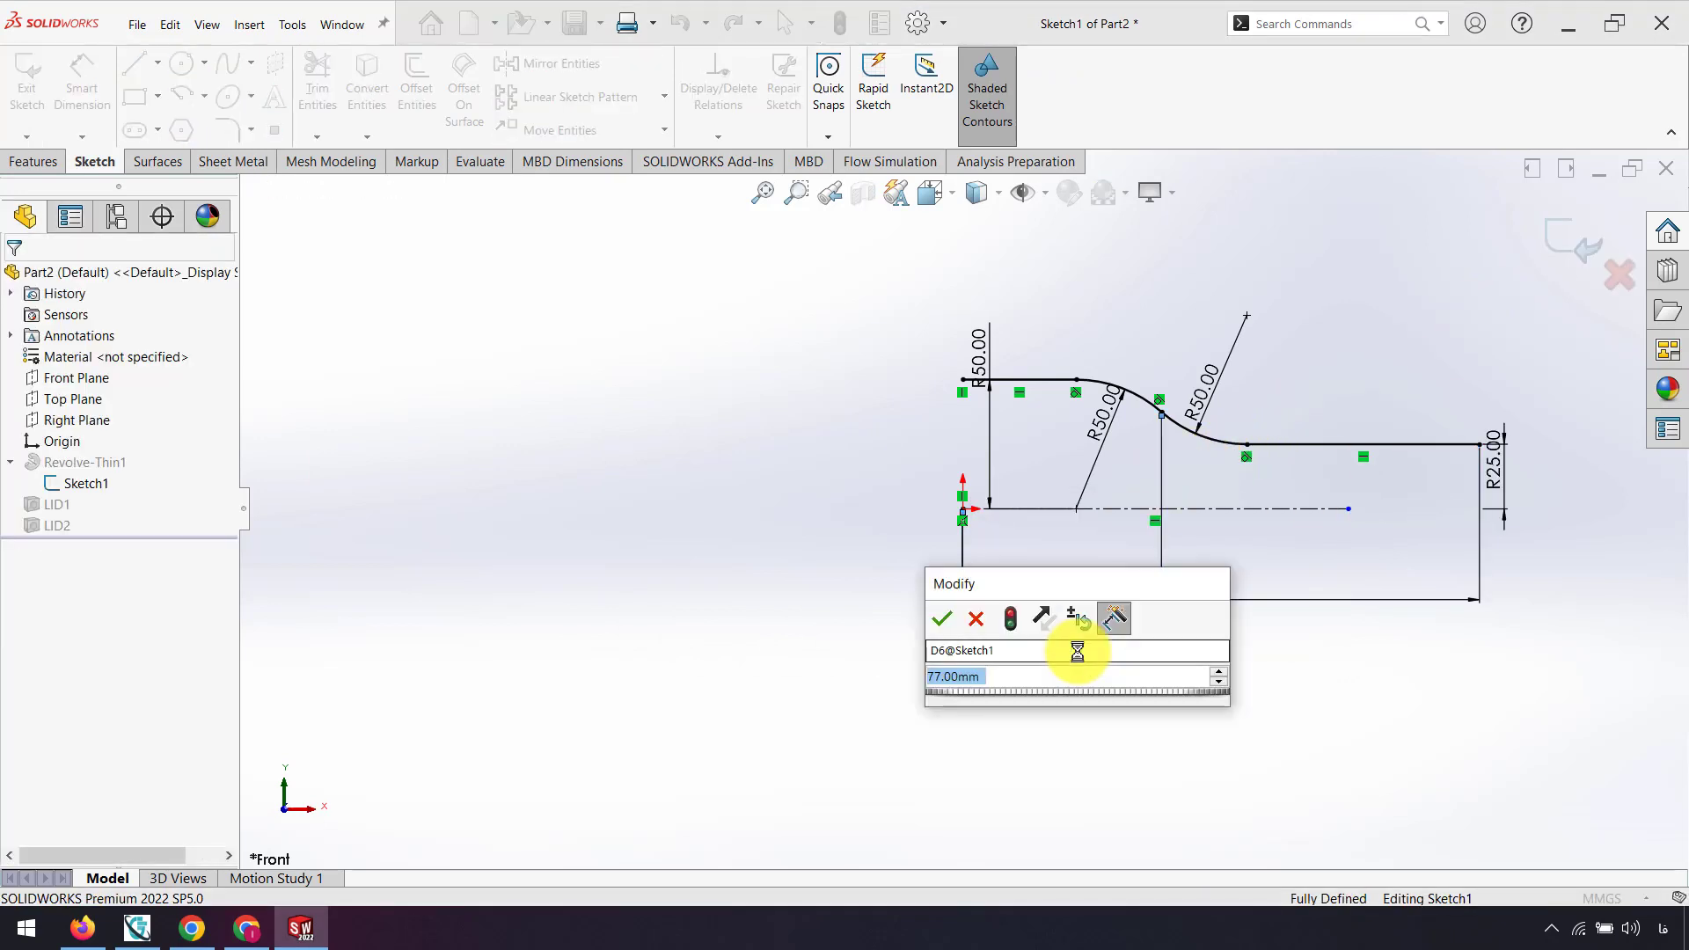
pyautogui.write('100')
pyautogui.press('Return')
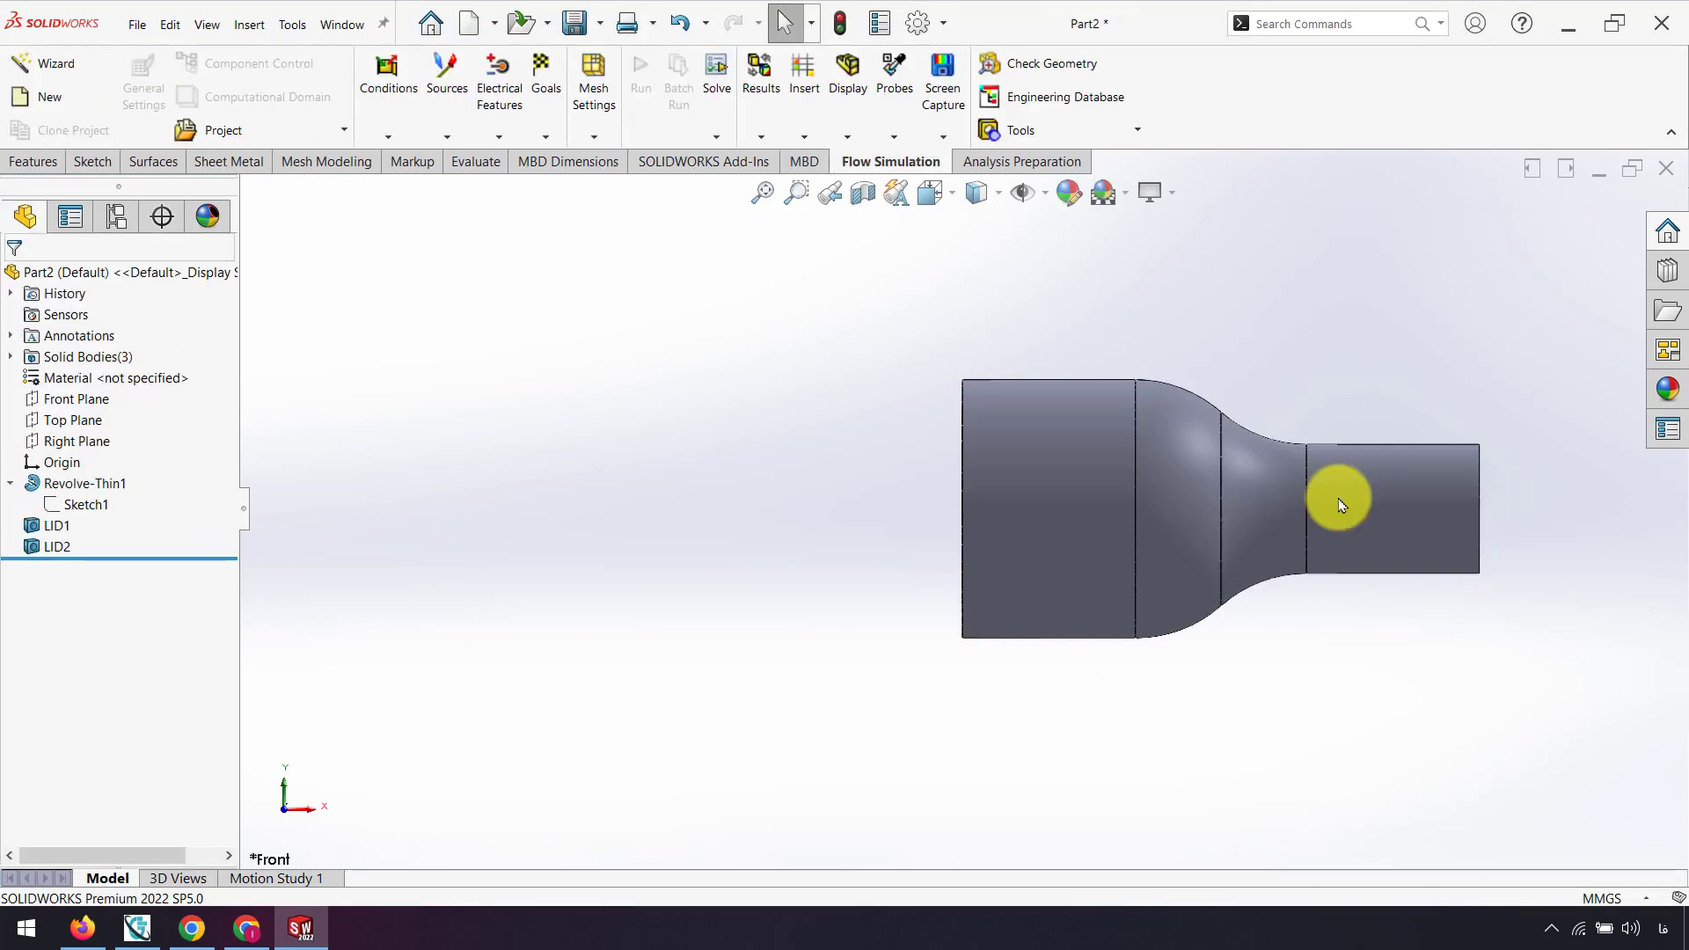
# Delete both existing lid features from the lengthened nozzle
pyautogui.moveTo(1339, 498)
pyautogui.mouseDown(button='middle')
pyautogui.moveTo(1094, 612)
pyautogui.moveTo(943, 565)
pyautogui.moveTo(1158, 554)
pyautogui.moveTo(930, 630)
pyautogui.mouseUp(button='middle')
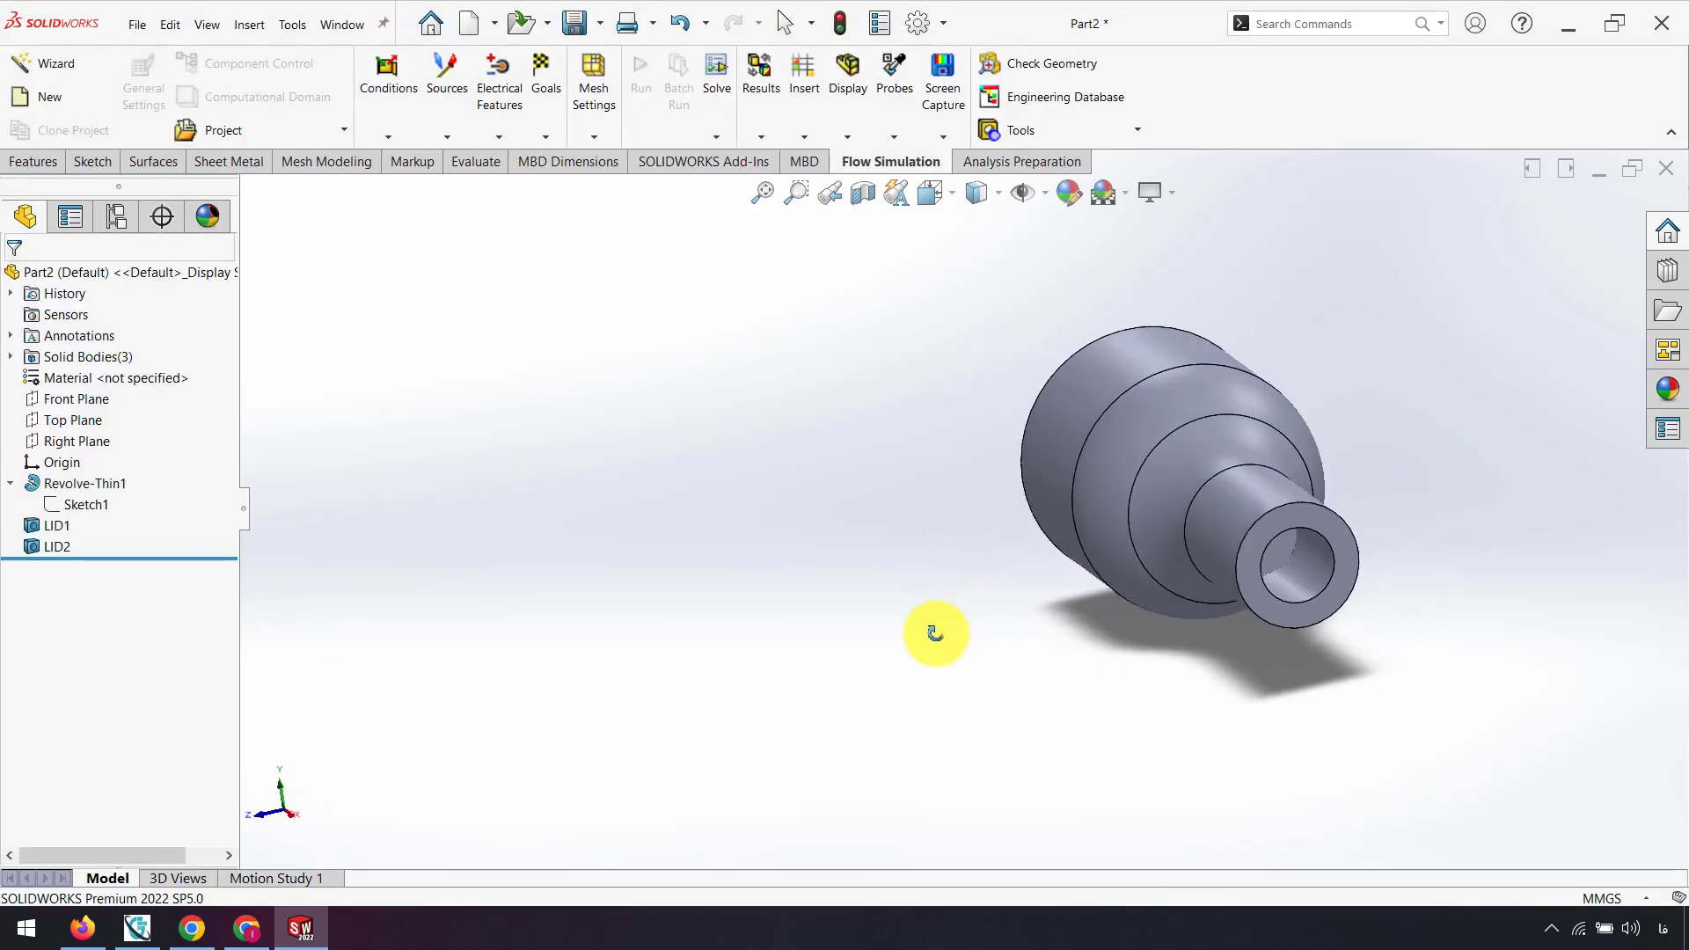
pyautogui.click(61, 546)
pyautogui.press('Delete')
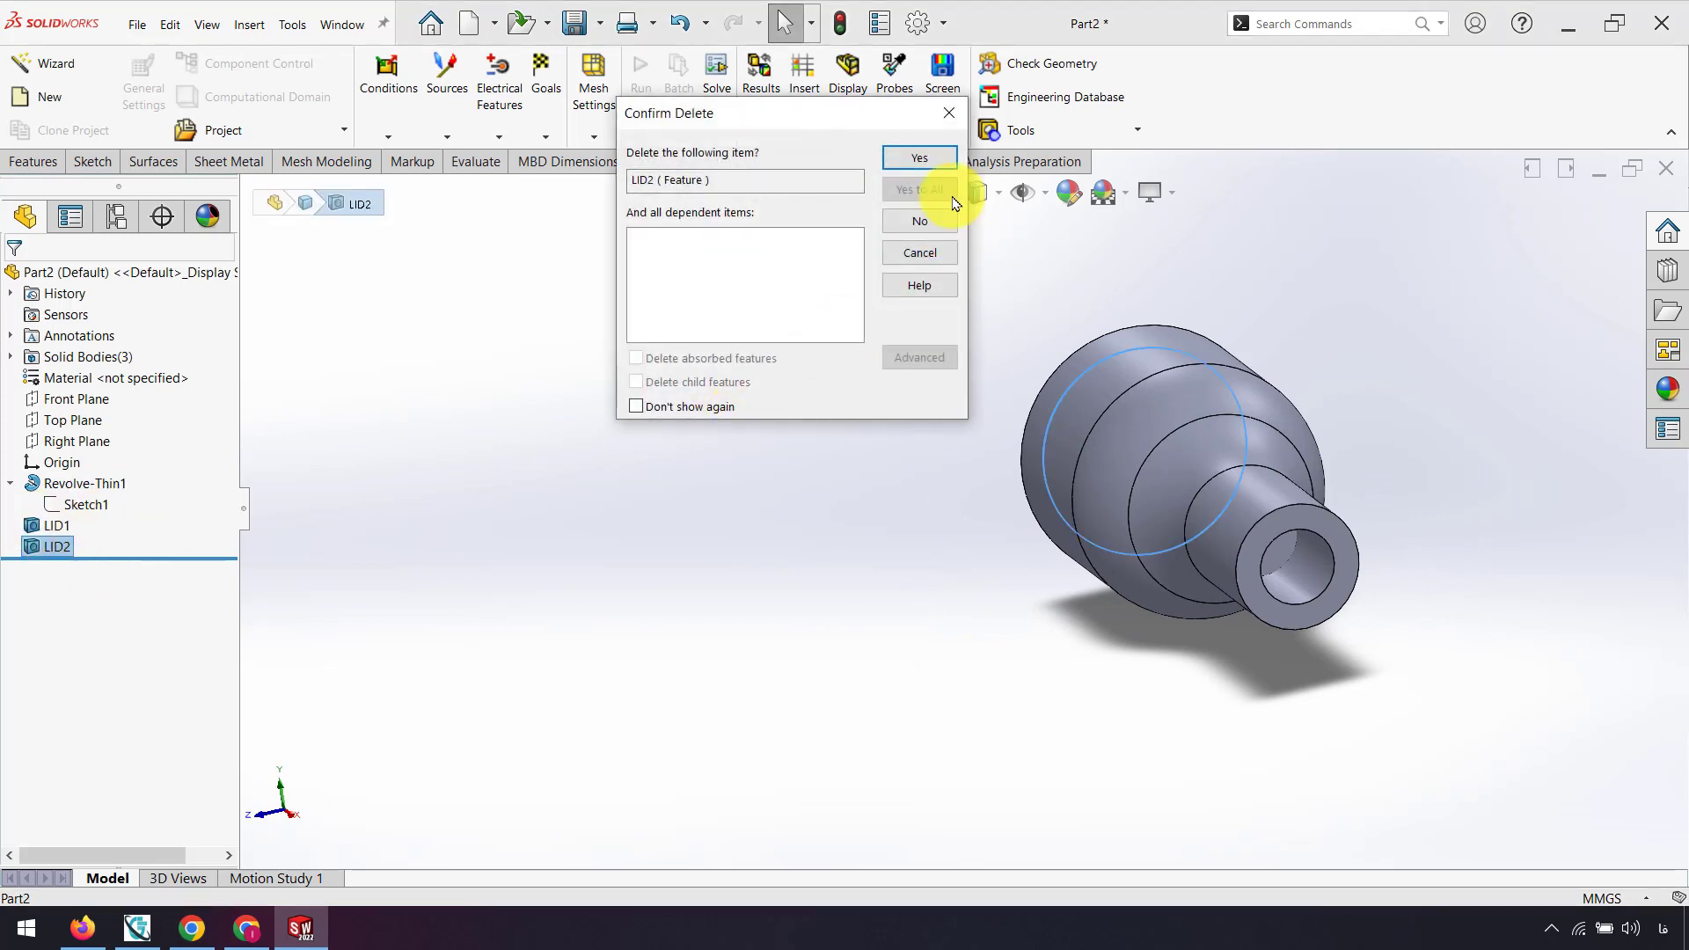
pyautogui.press('Return')
pyautogui.click(48, 525)
pyautogui.press('Delete')
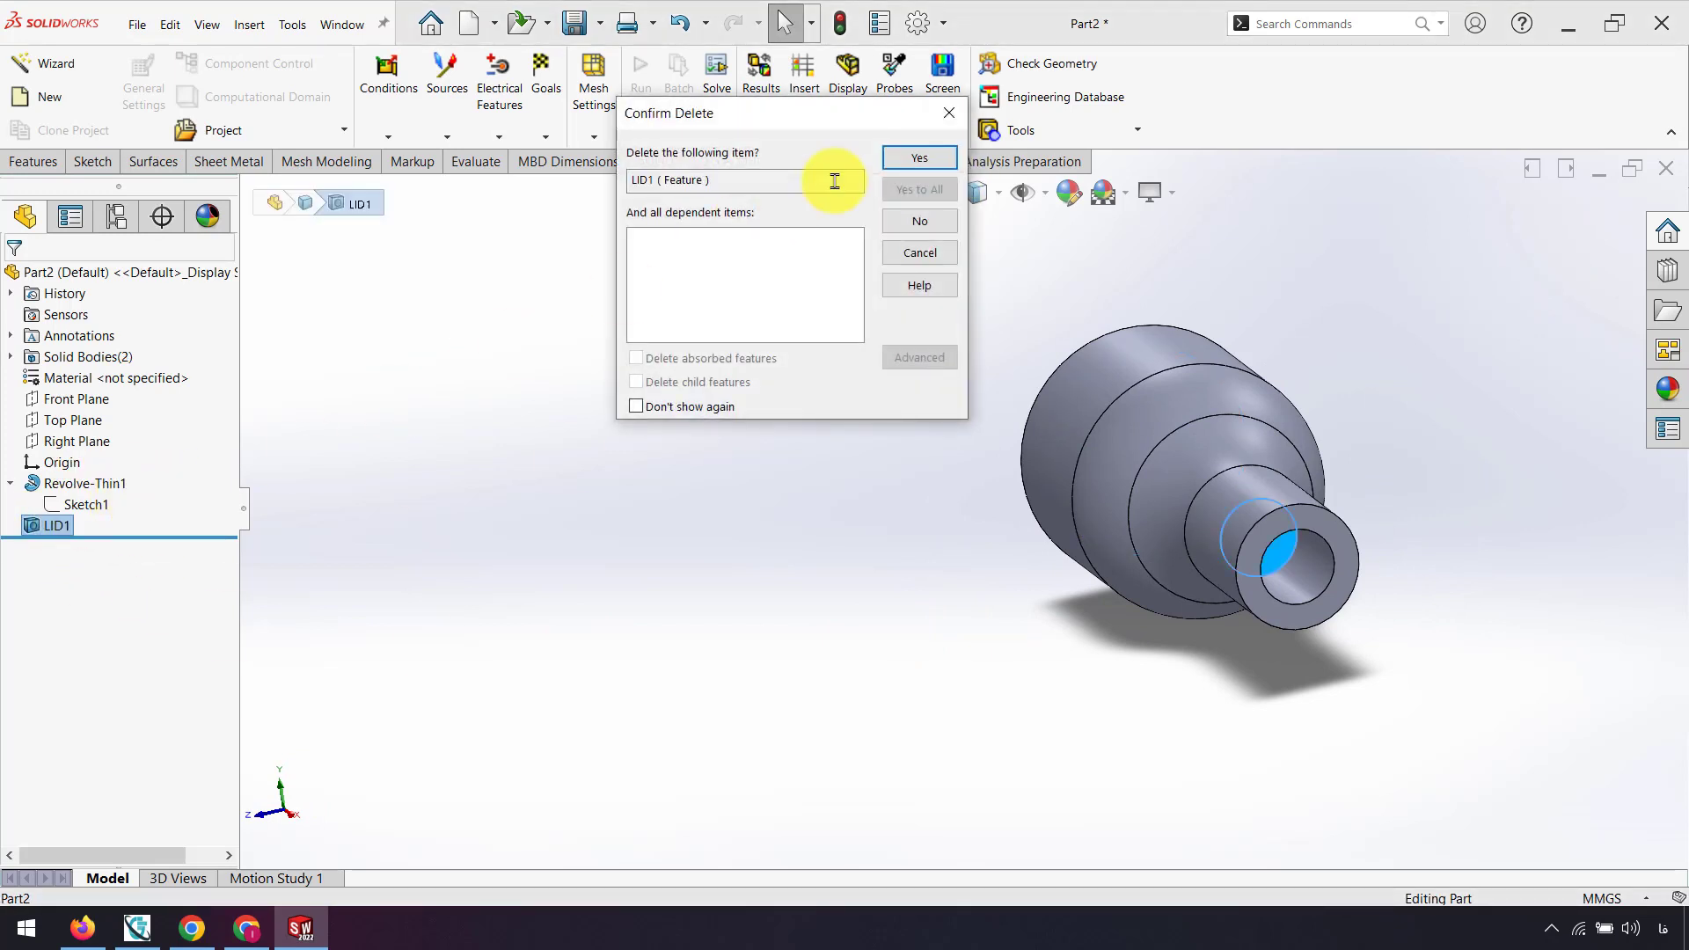
pyautogui.click(919, 157)
# Create new lids on the end faces of the narrow outlet and the wide inlet of the lengthened nozzle
pyautogui.click(1053, 134)
pyautogui.click(1058, 160)
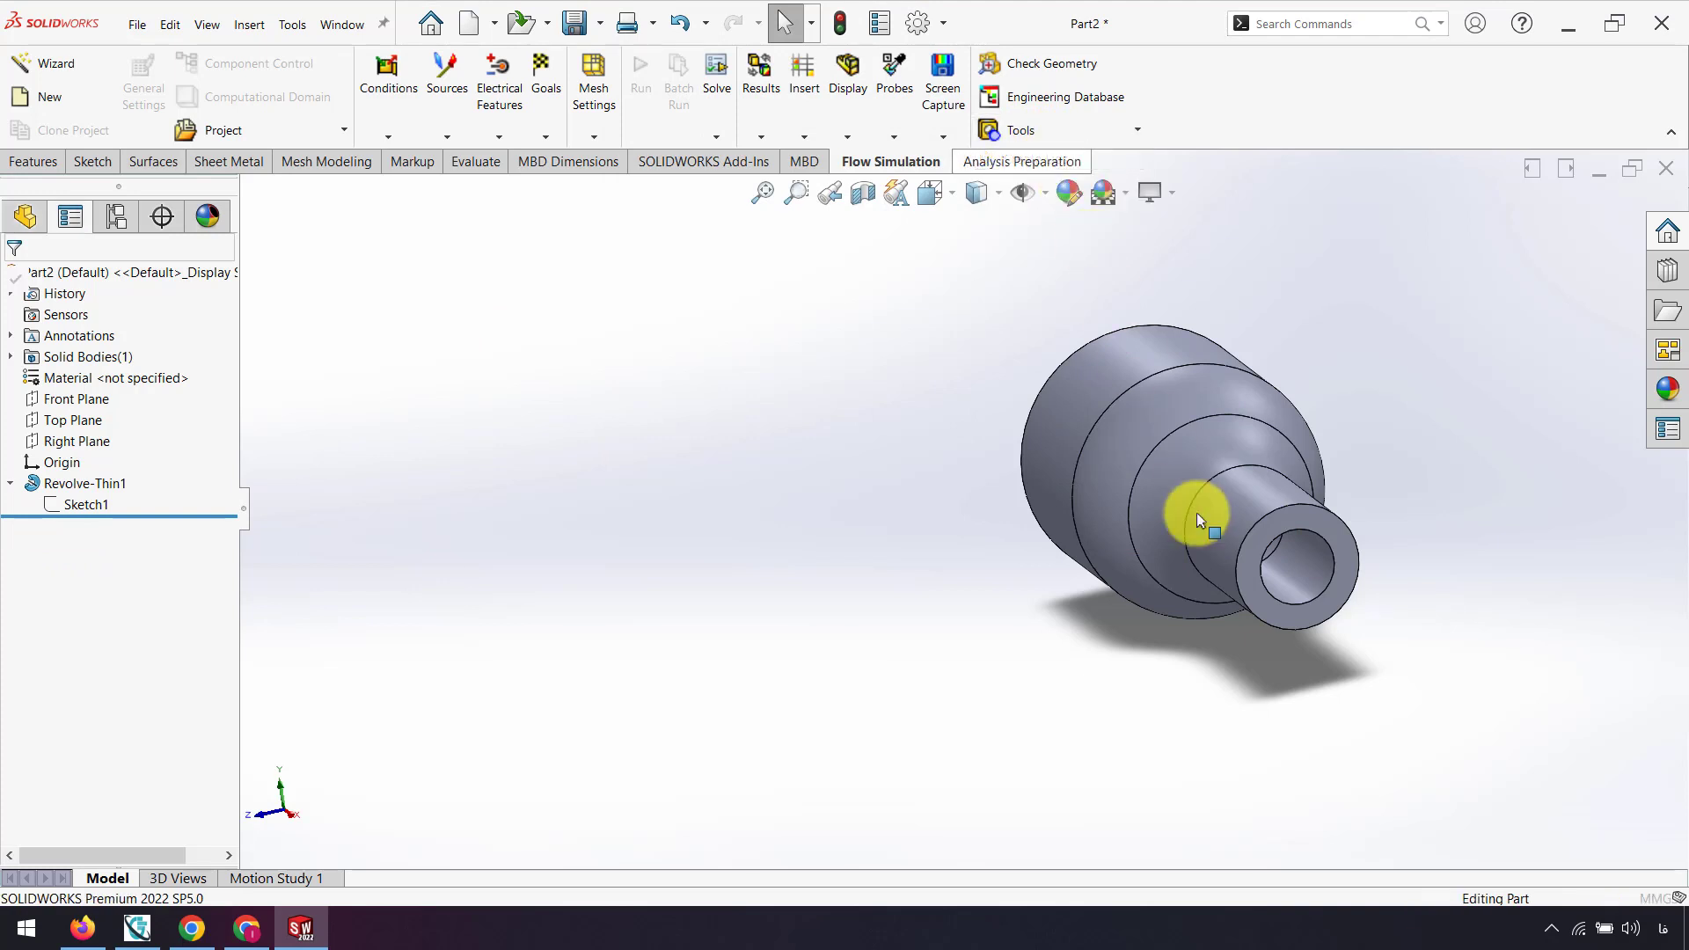
pyautogui.click(1301, 528)
pyautogui.moveTo(988, 517); pyautogui.dragTo(1174, 607, button='middle')
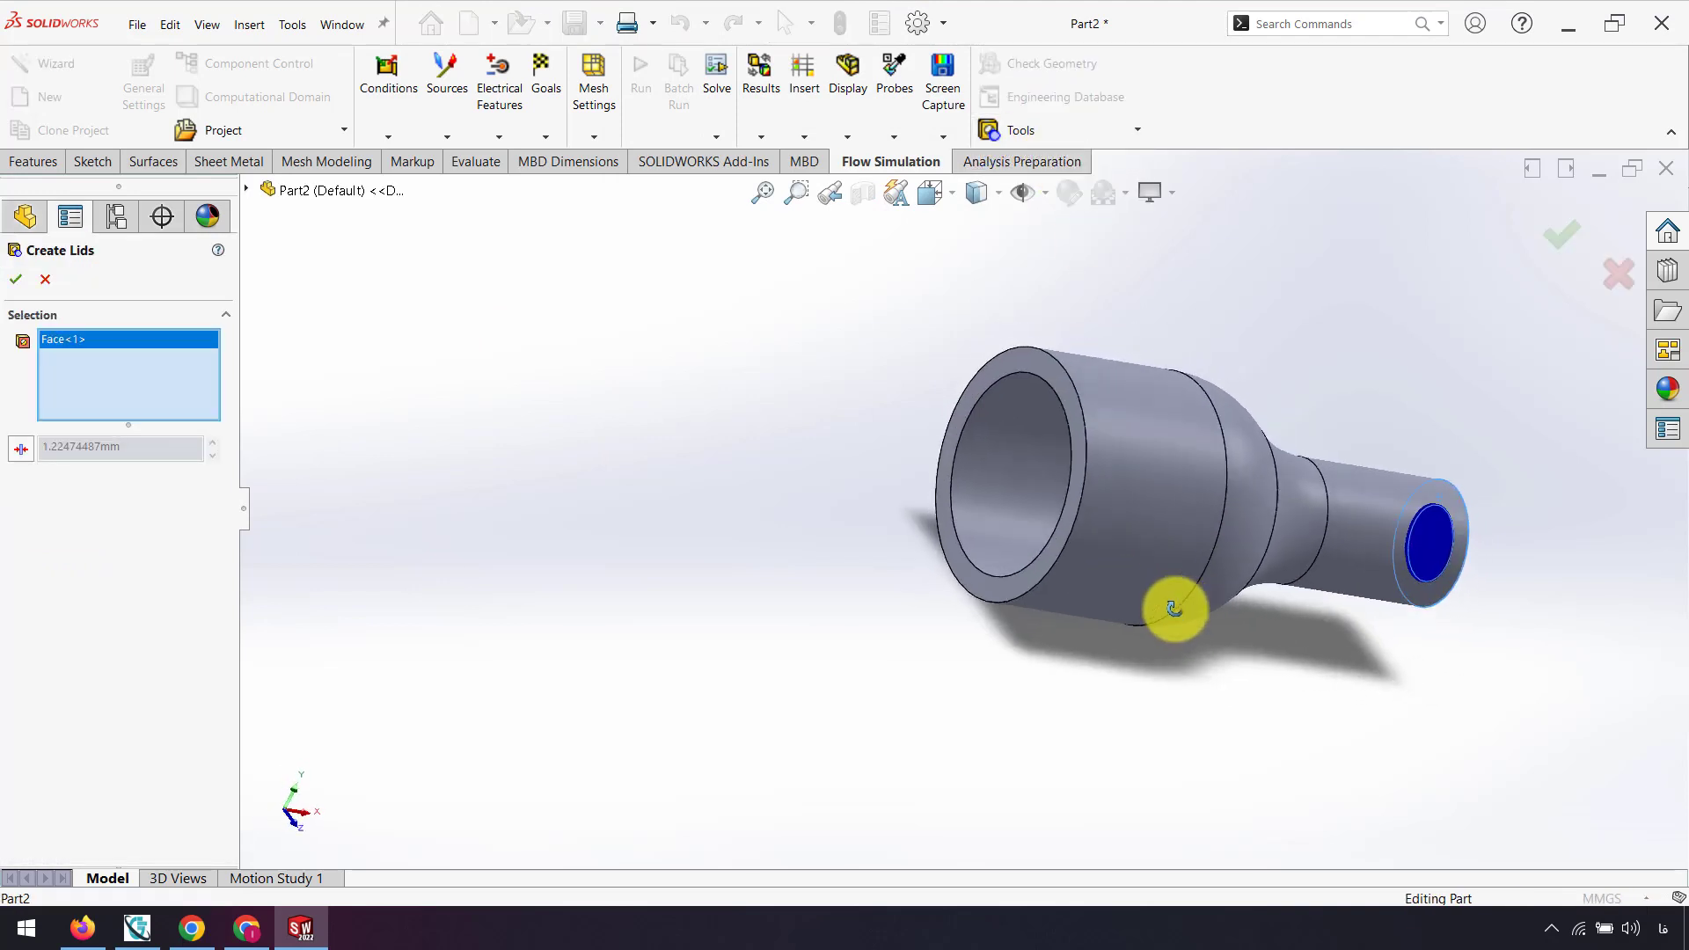
pyautogui.click(1047, 378)
pyautogui.click(1570, 246)
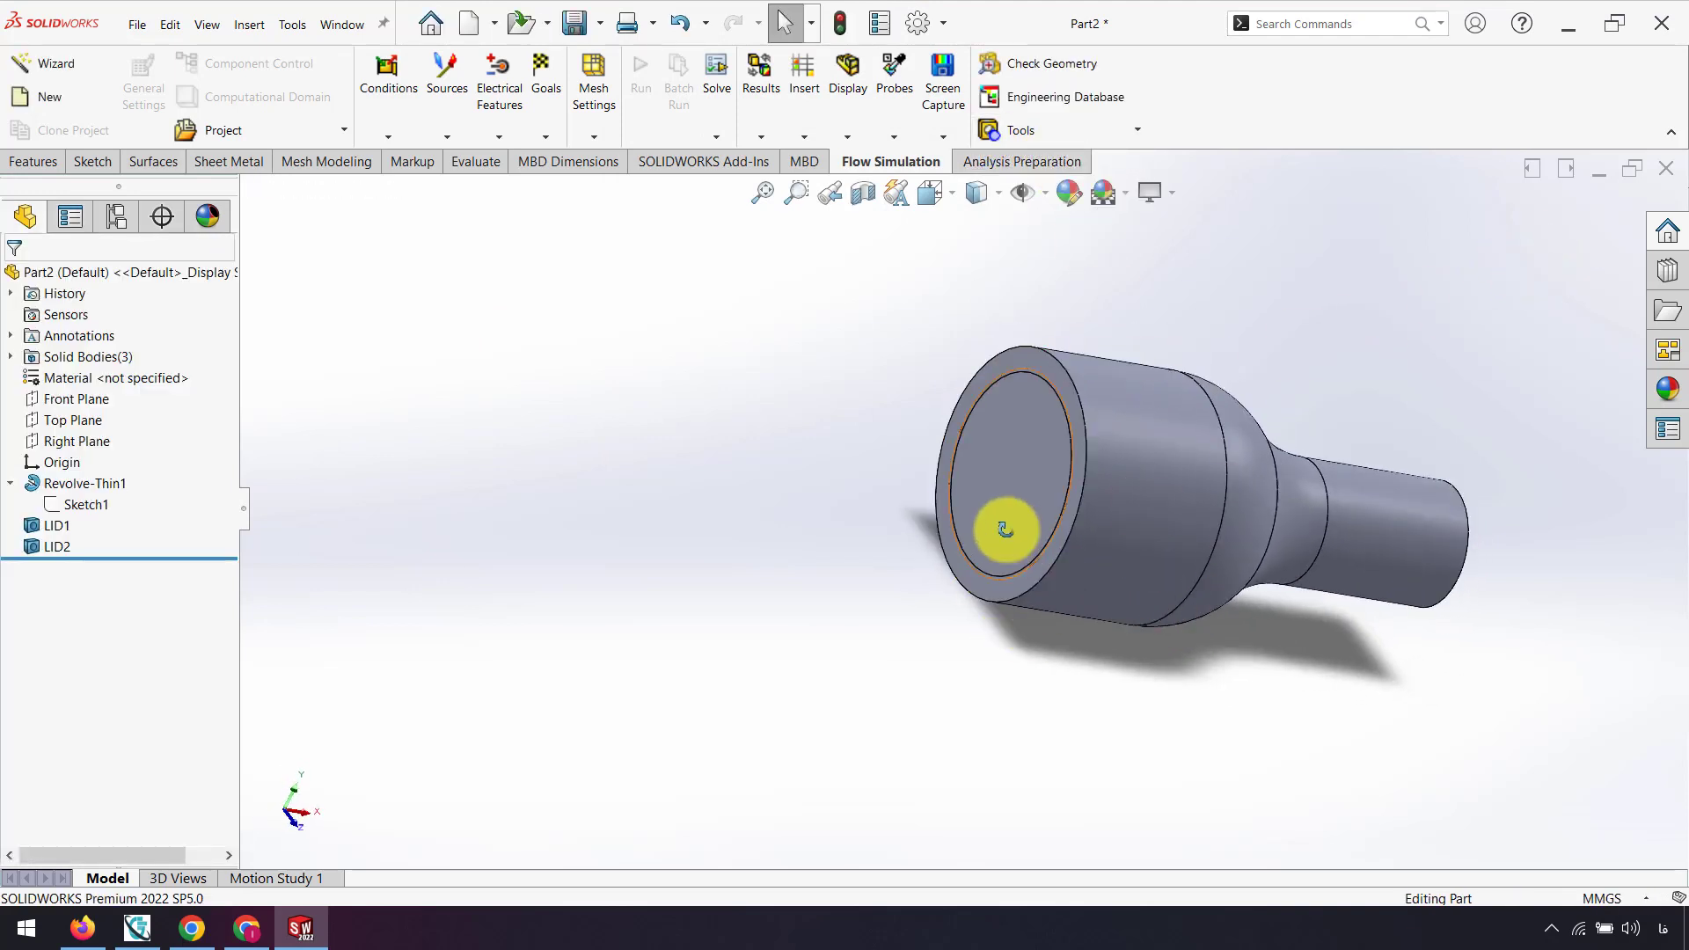
pyautogui.moveTo(1000, 525); pyautogui.dragTo(1026, 454, button='middle')
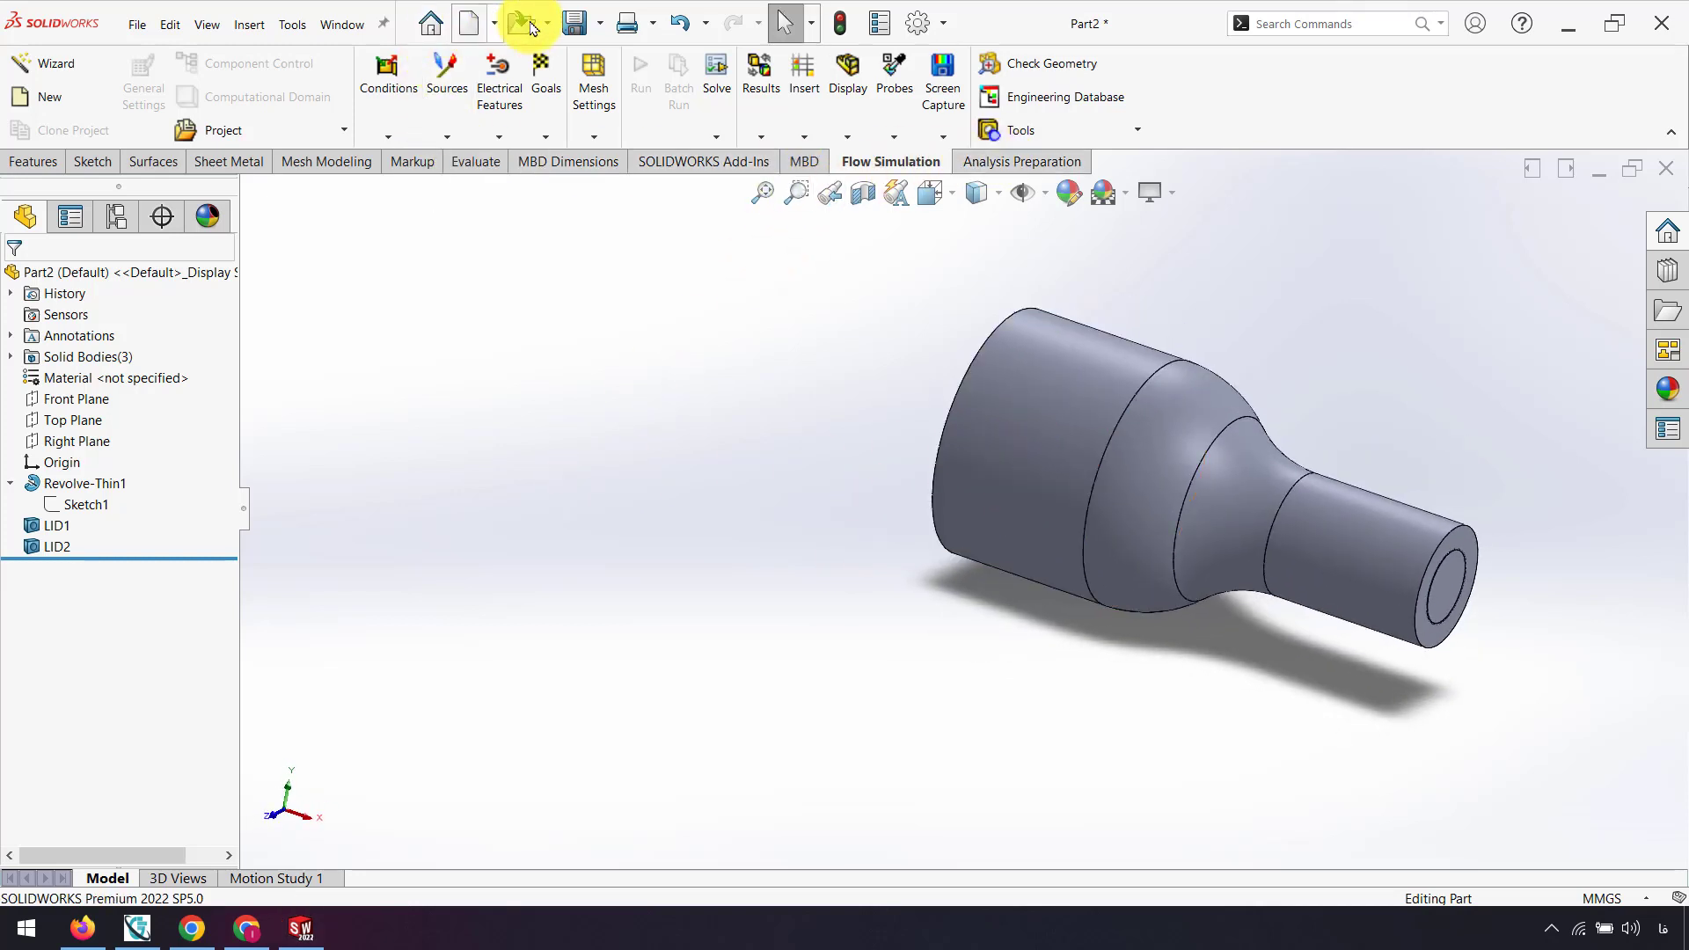
# Save the part to the Desktop as Part2.SLDPRT
pyautogui.click(573, 23)
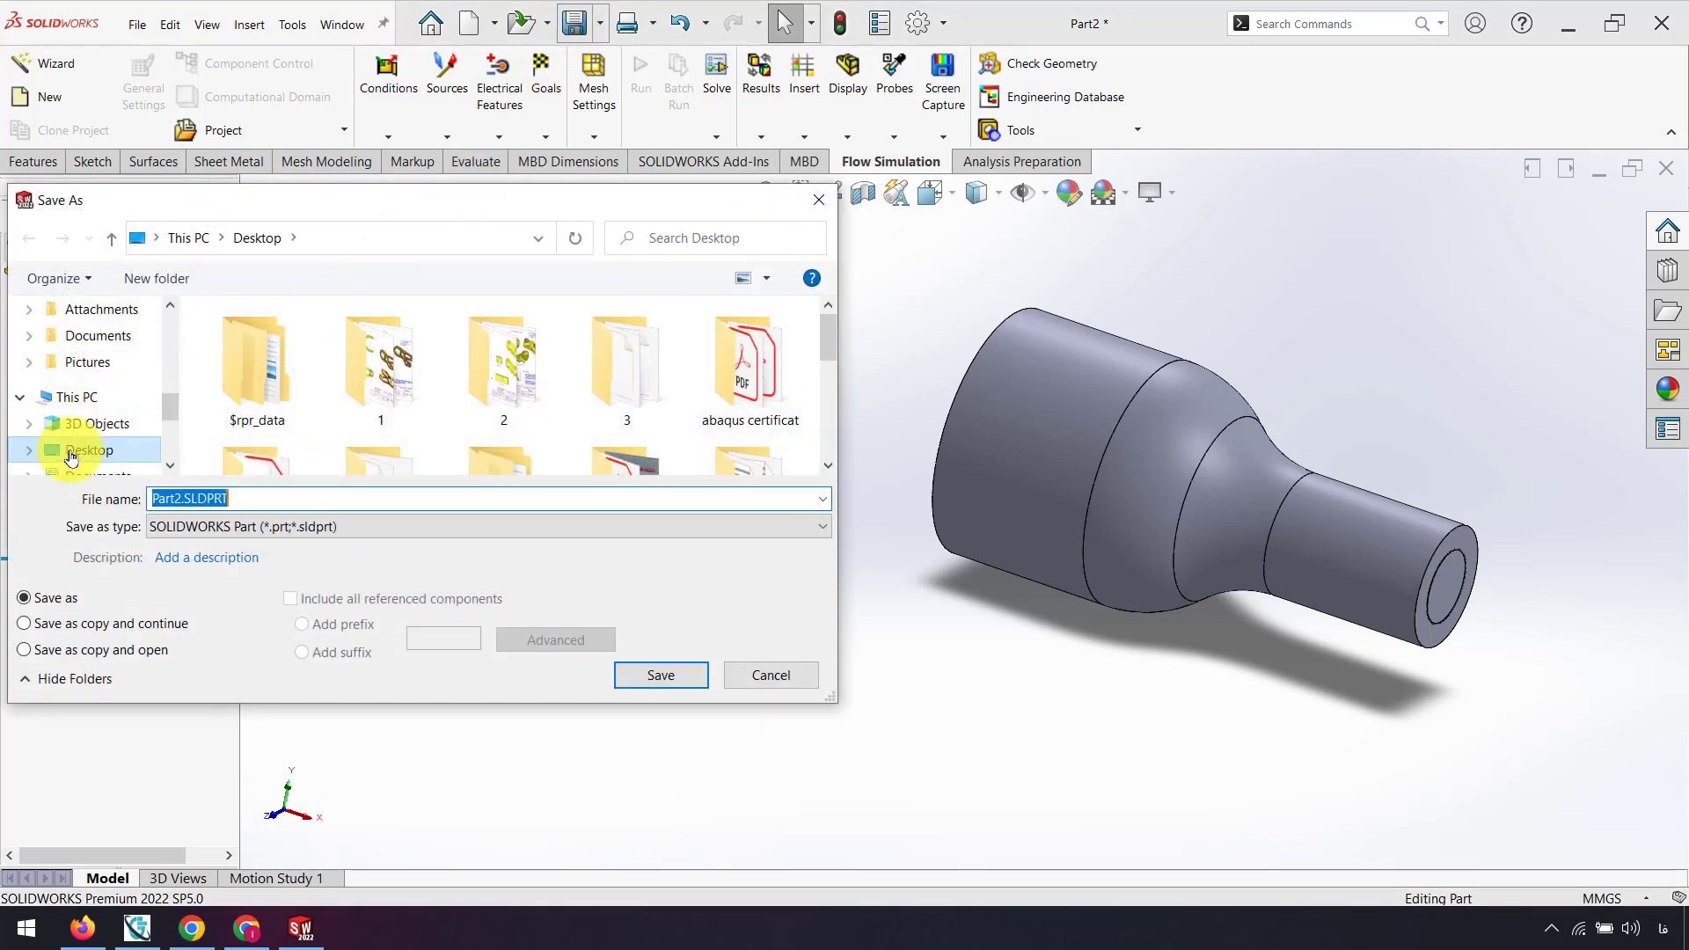
pyautogui.click(661, 674)
pyautogui.click(880, 475)
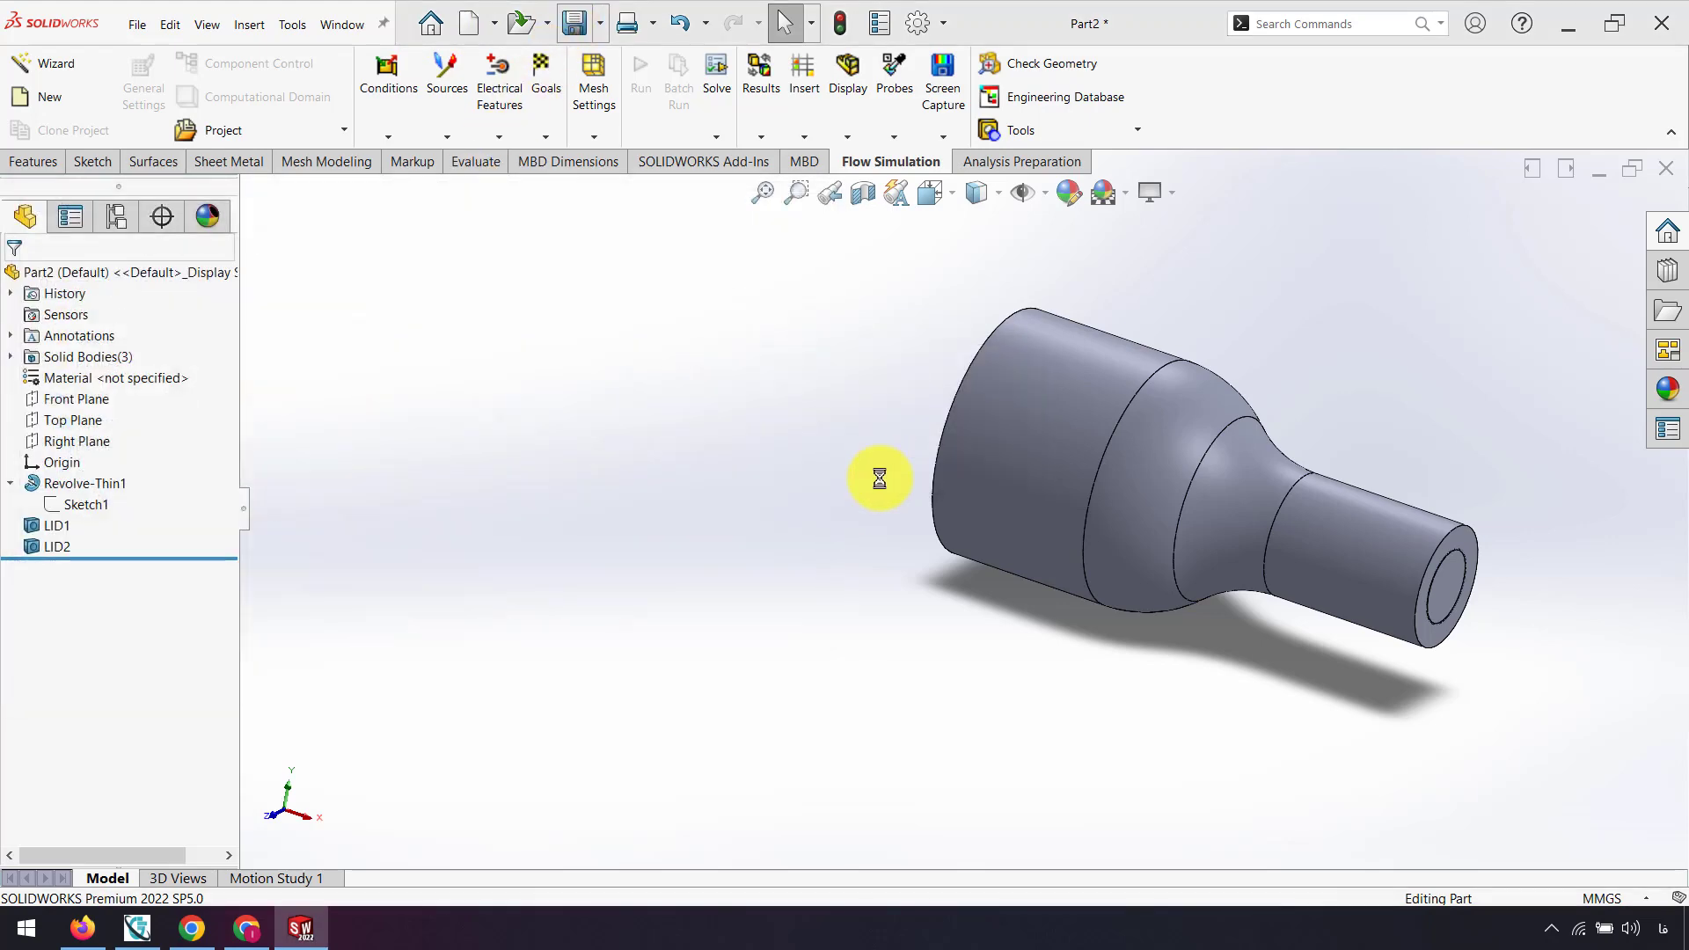
# Start a Flow Simulation wizard project named Project(1) with SI units and an internal fluid-flow analysis that excludes cavities without flow conditions
pyautogui.click(62, 76)
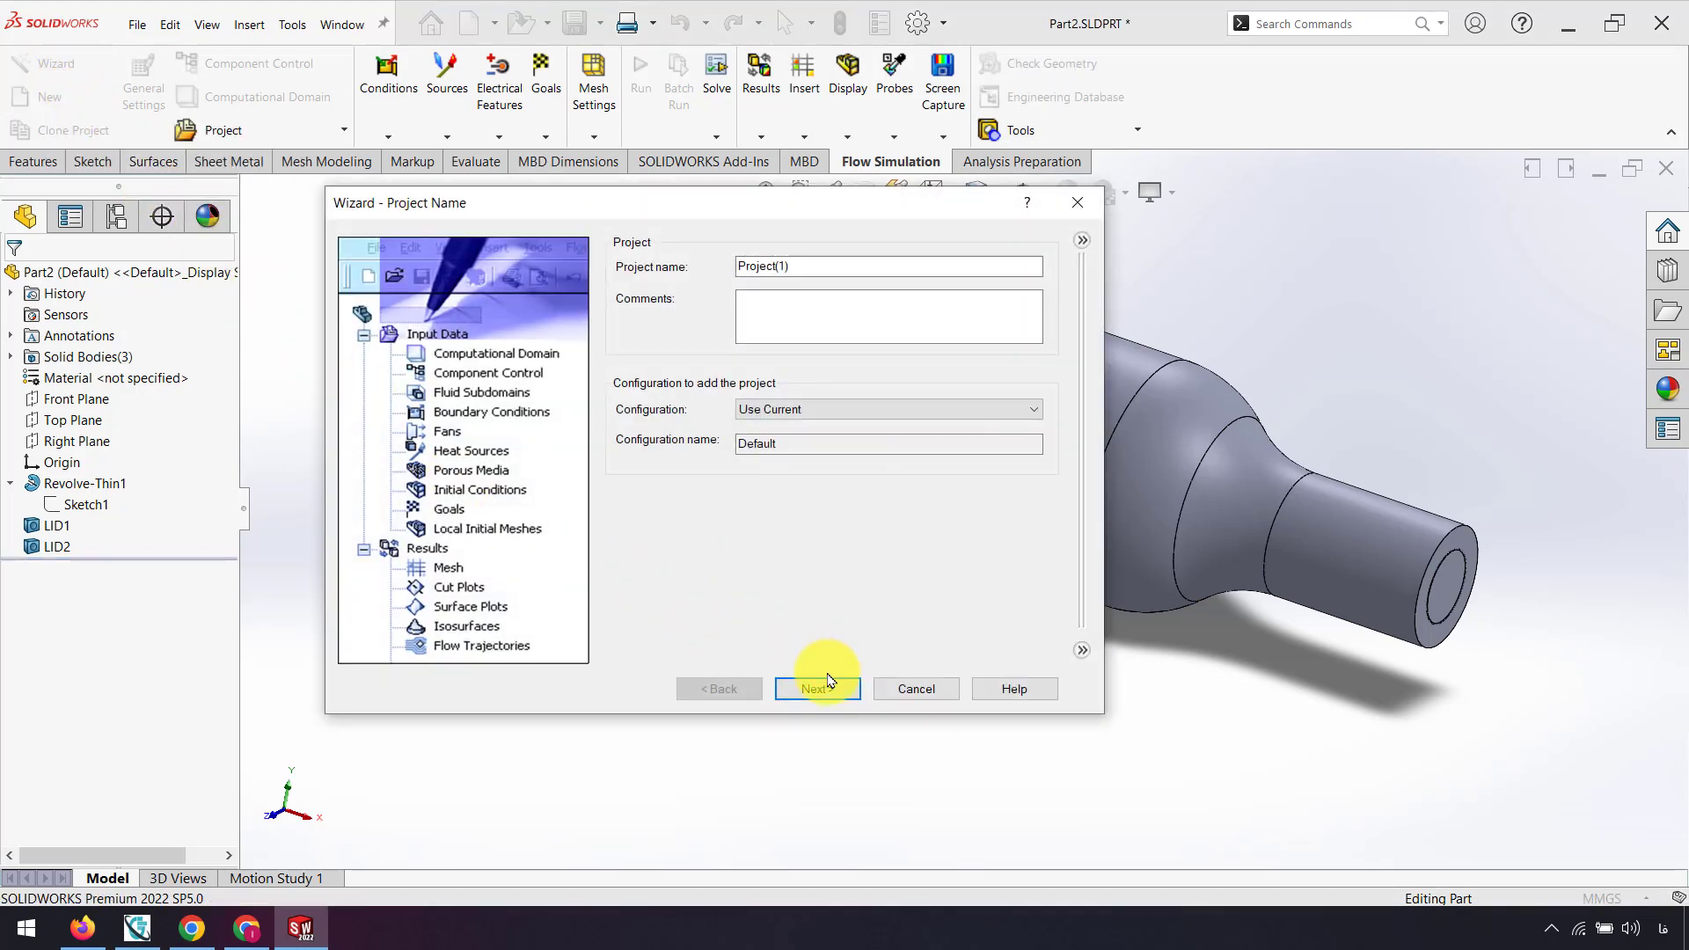
pyautogui.click(830, 691)
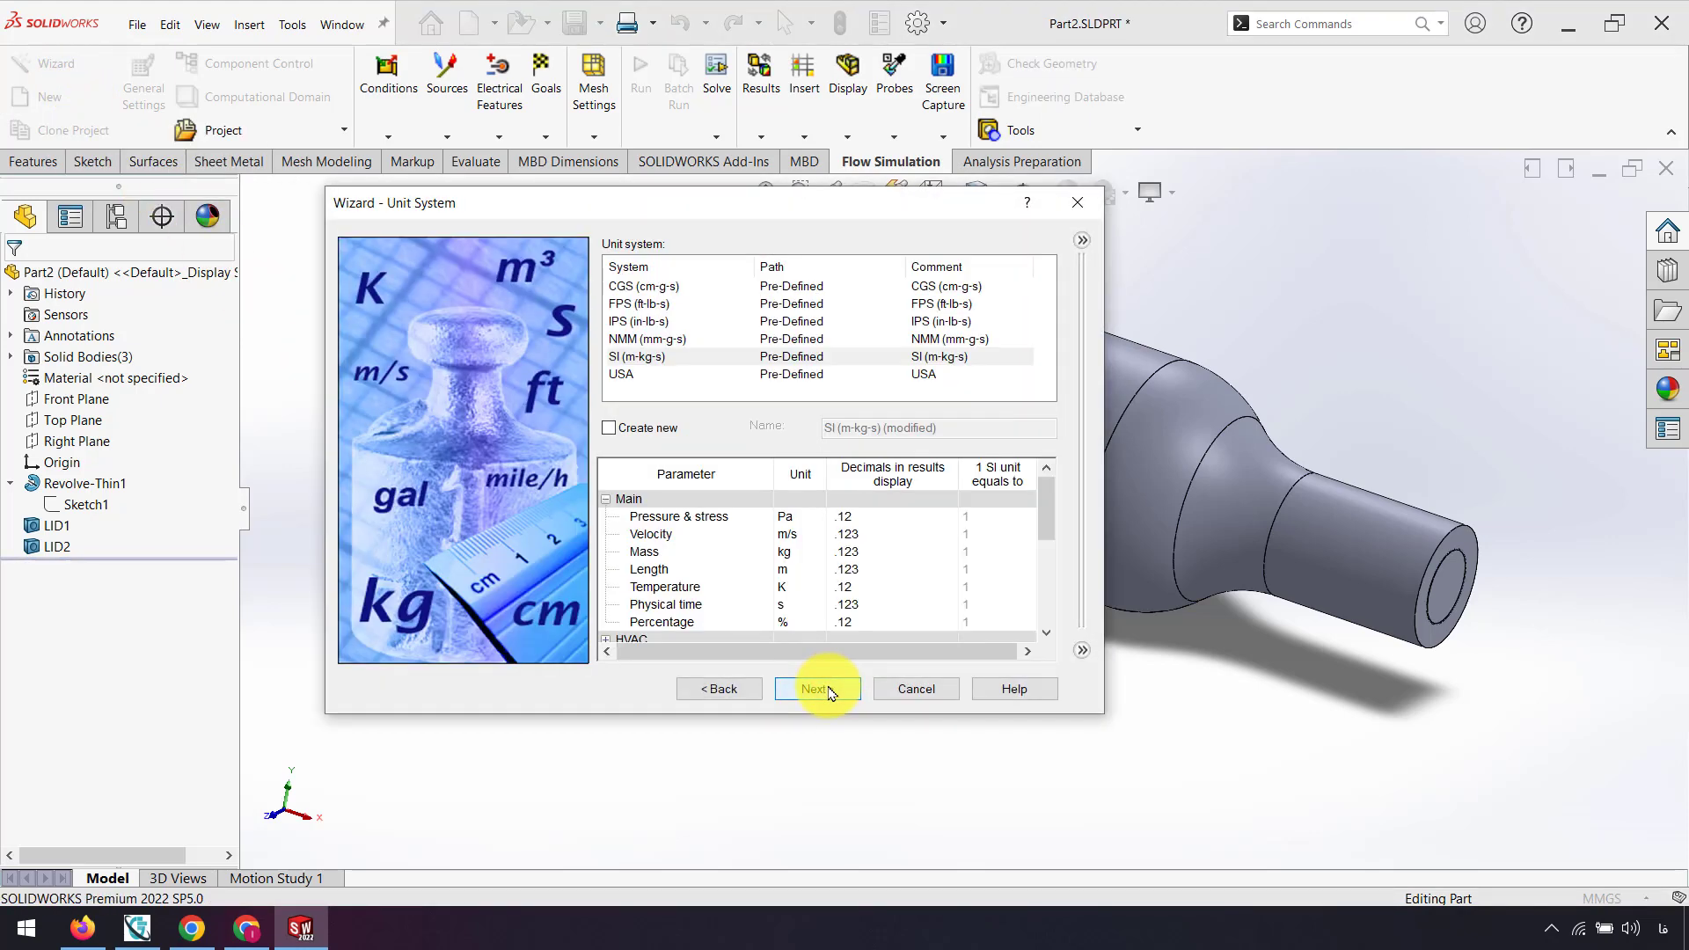
pyautogui.click(829, 691)
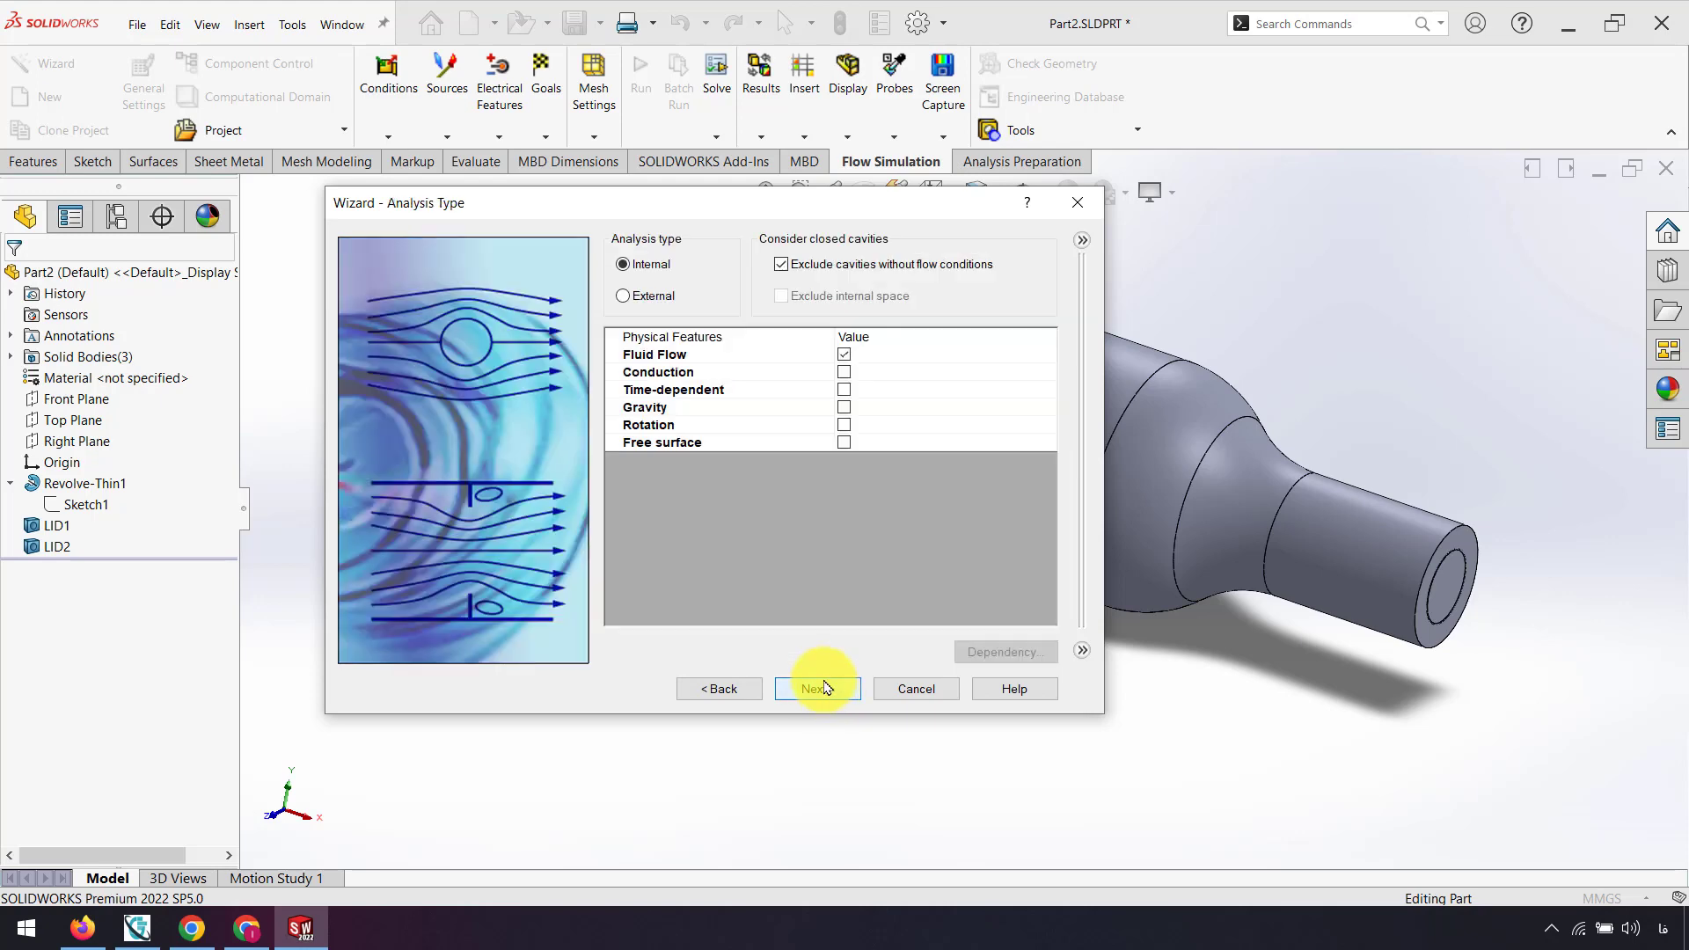
pyautogui.click(824, 691)
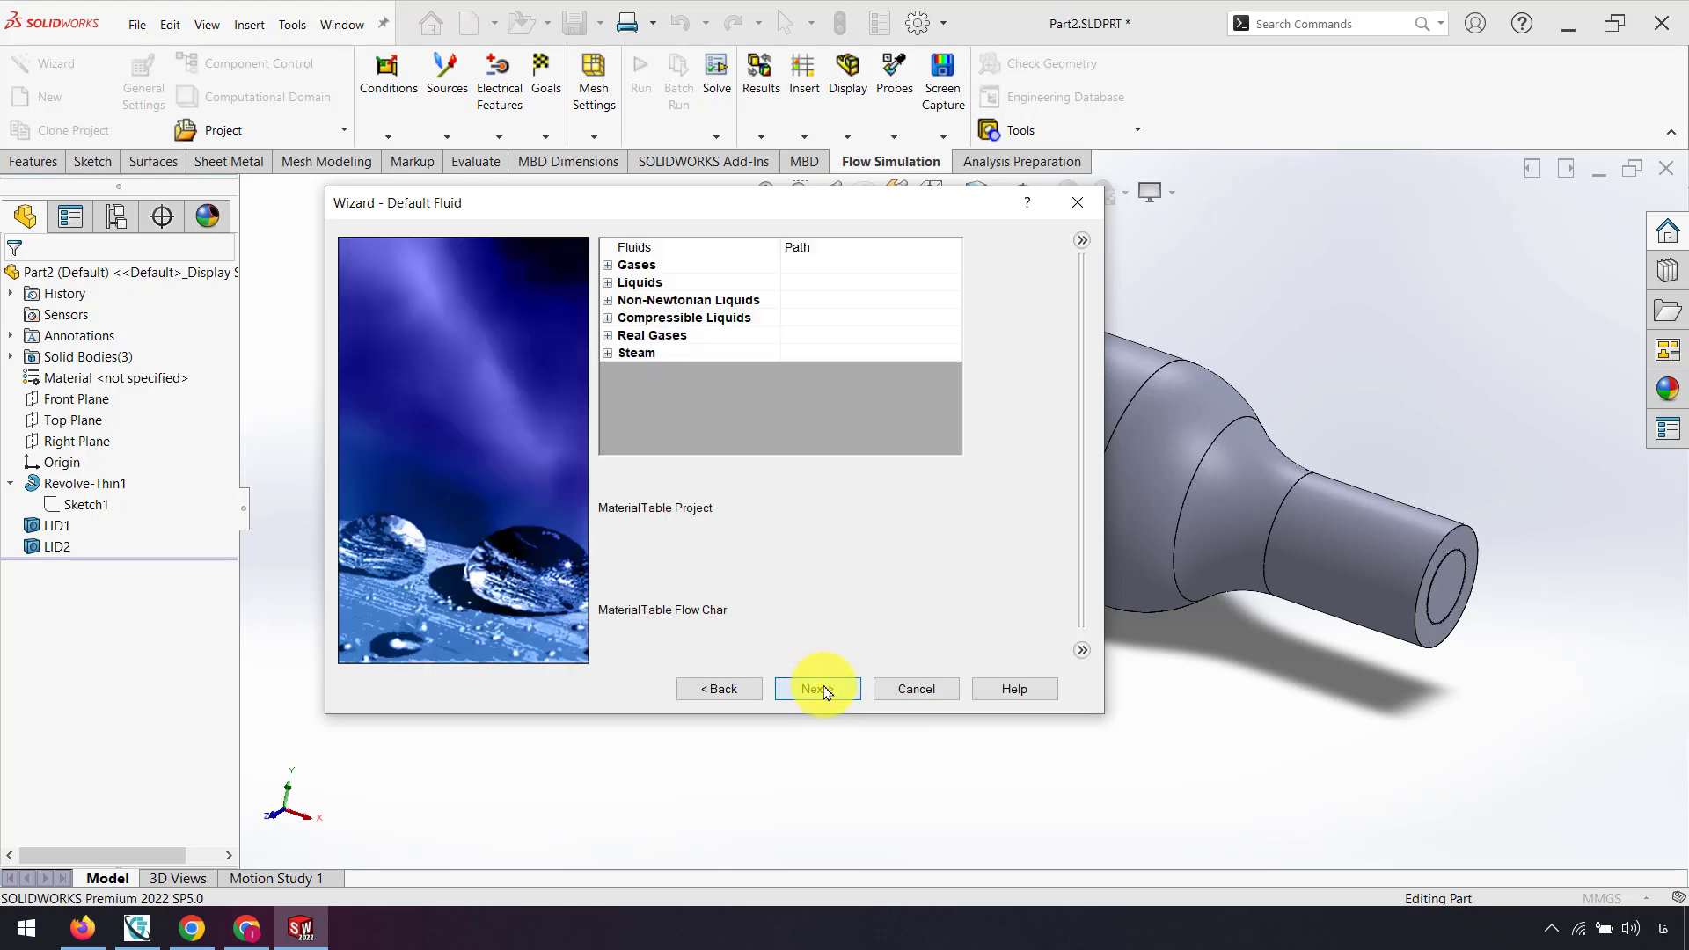
# Add Nitrogen gas as the project fluid and finish the wizard with the default adiabatic wall and initial conditions
pyautogui.click(608, 266)
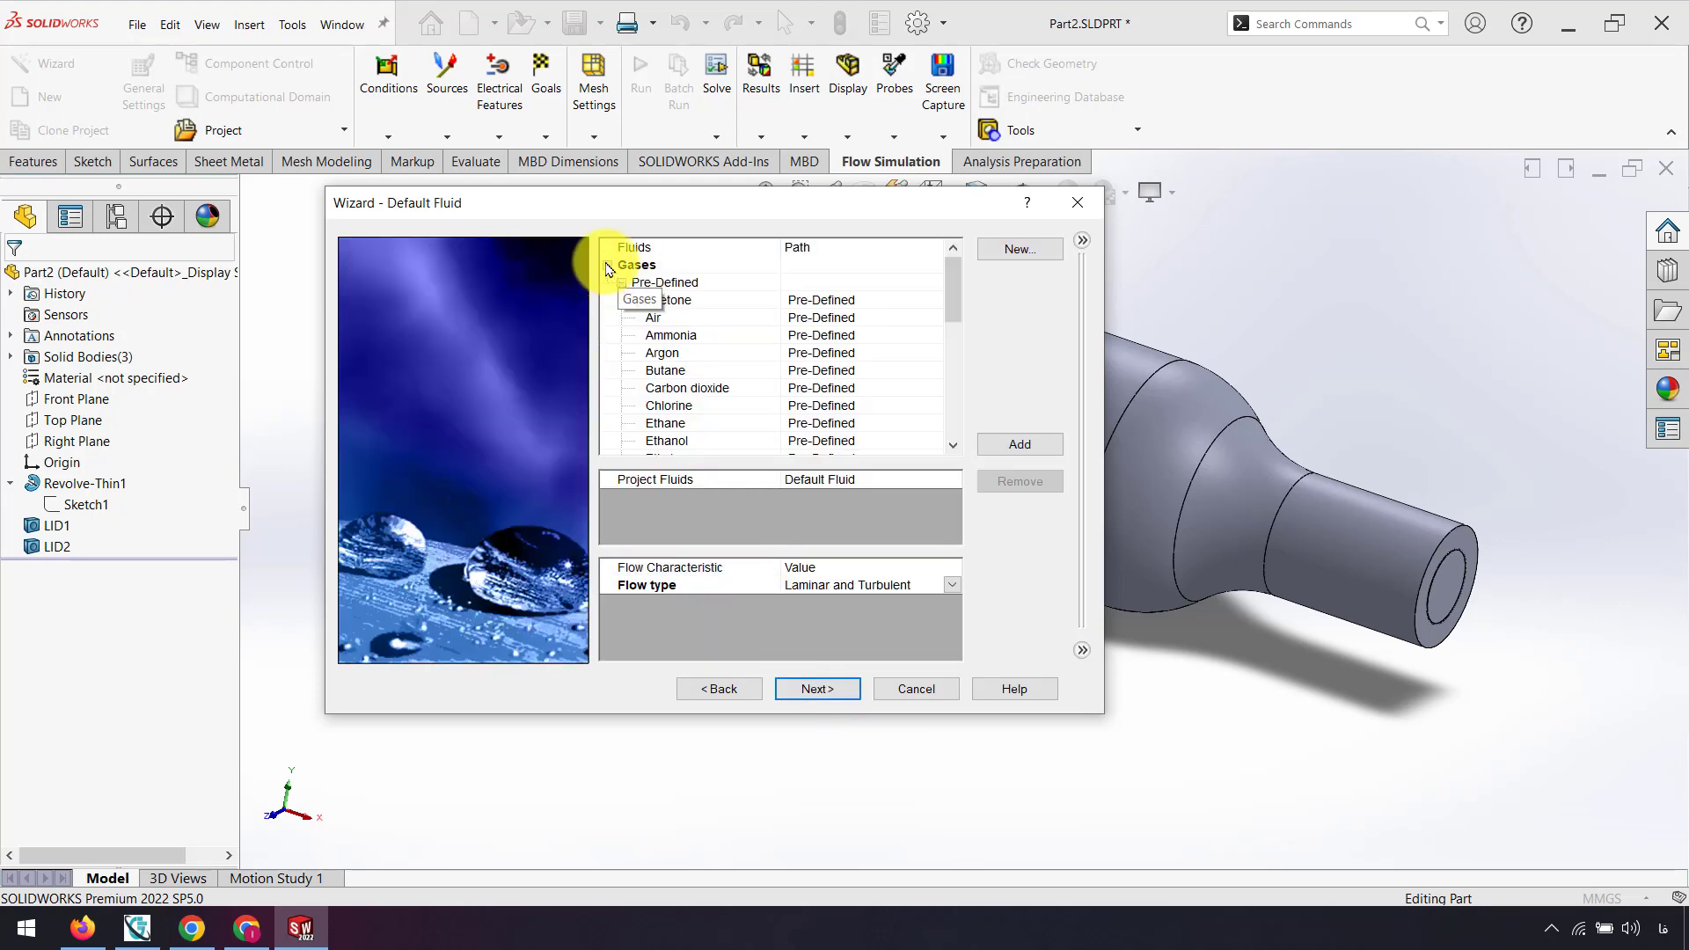
pyautogui.moveTo(953, 290); pyautogui.dragTo(957, 369)
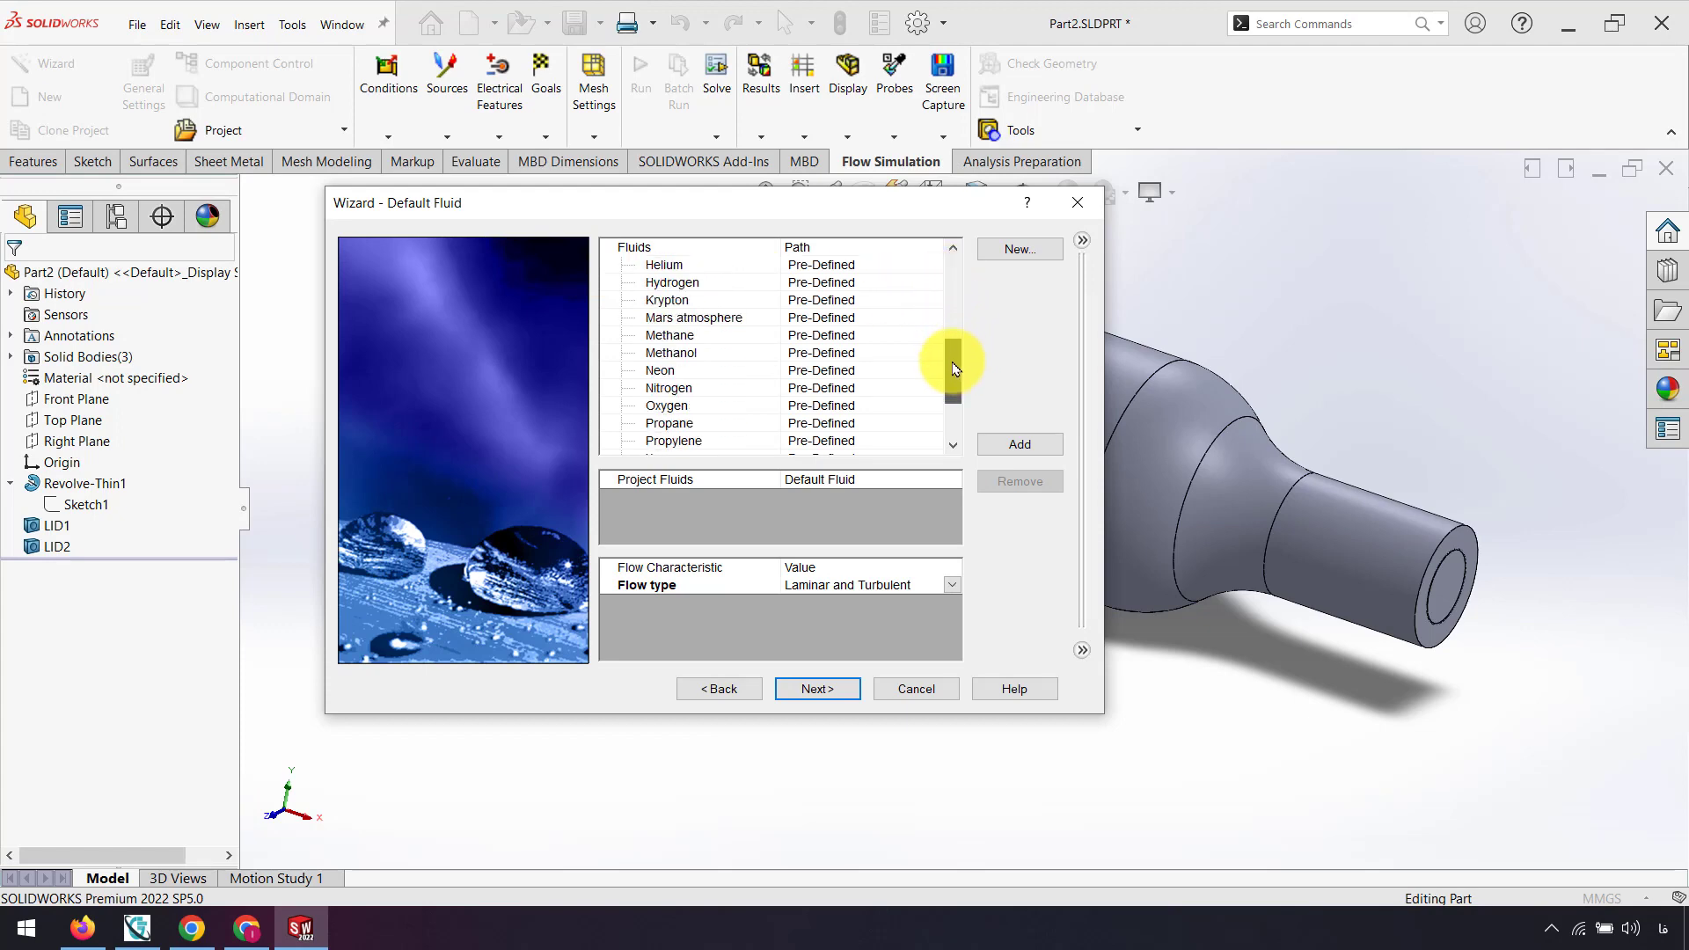
pyautogui.click(669, 388)
pyautogui.click(1020, 444)
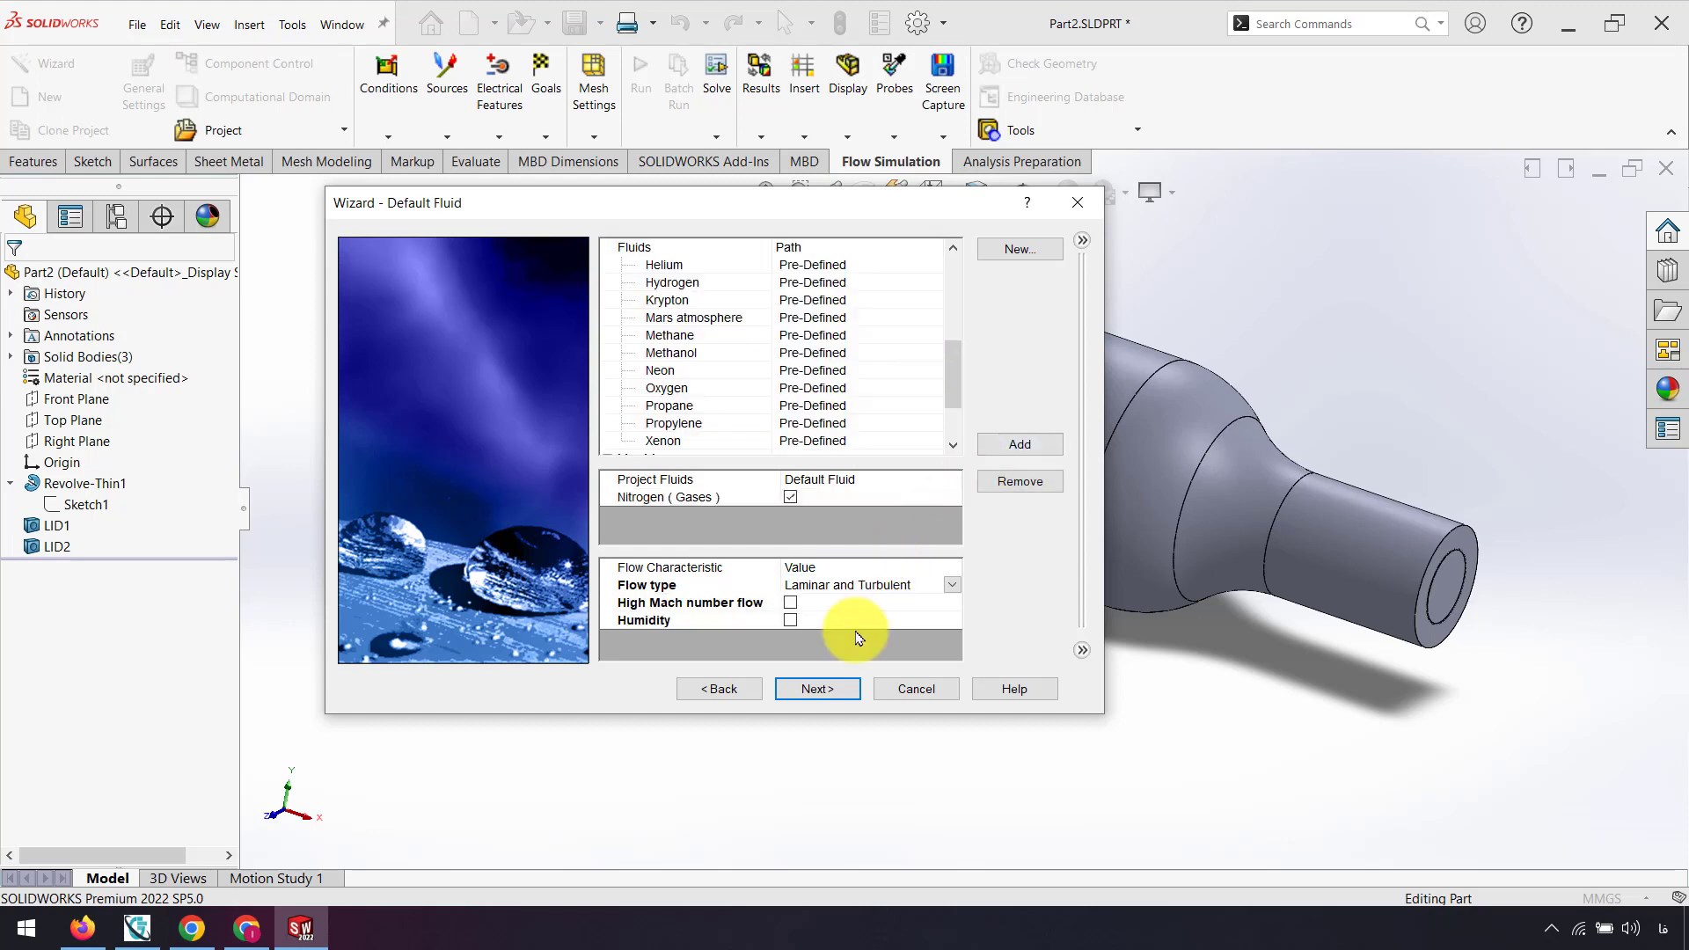
pyautogui.click(799, 690)
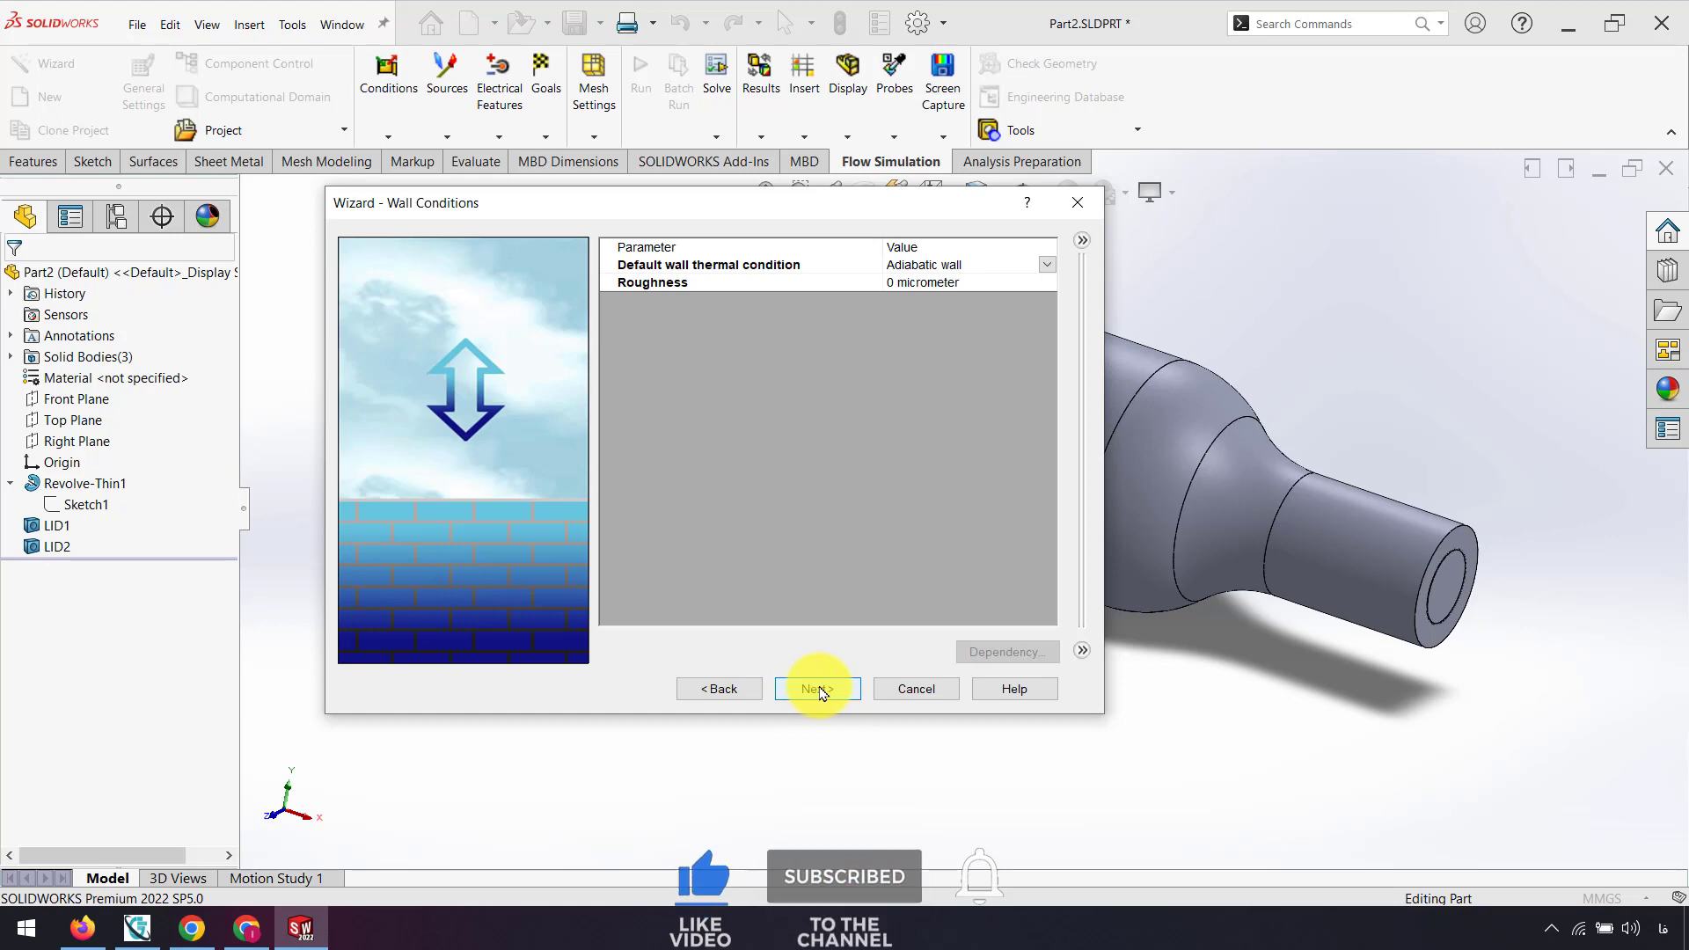
pyautogui.click(817, 690)
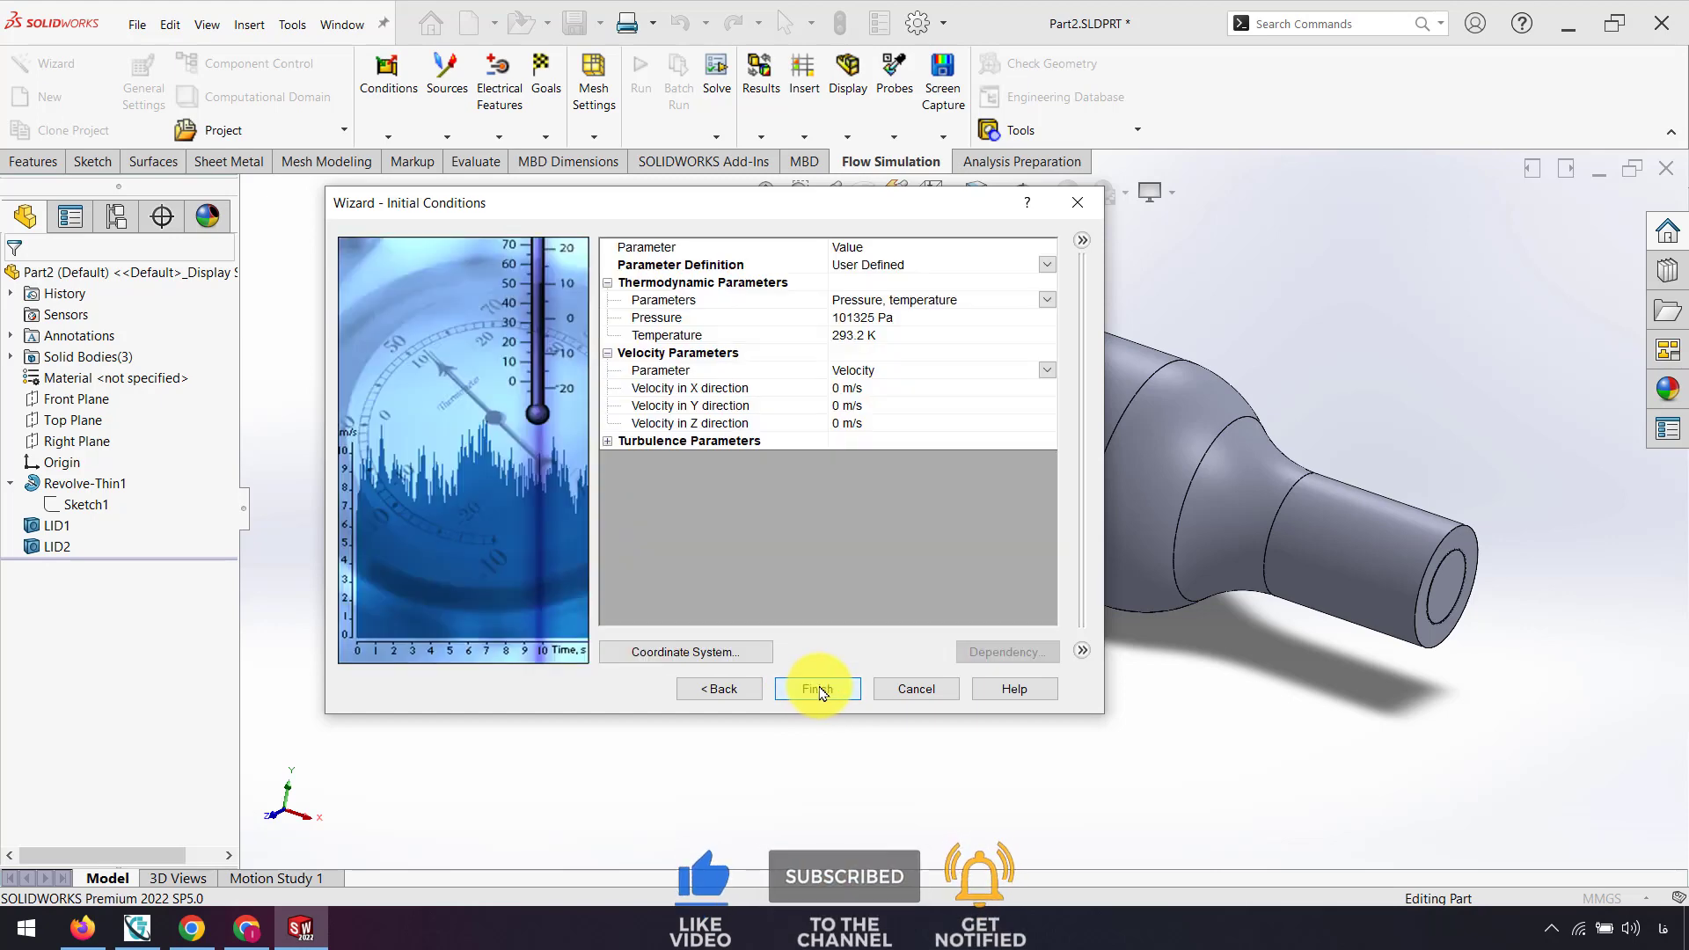
pyautogui.click(817, 689)
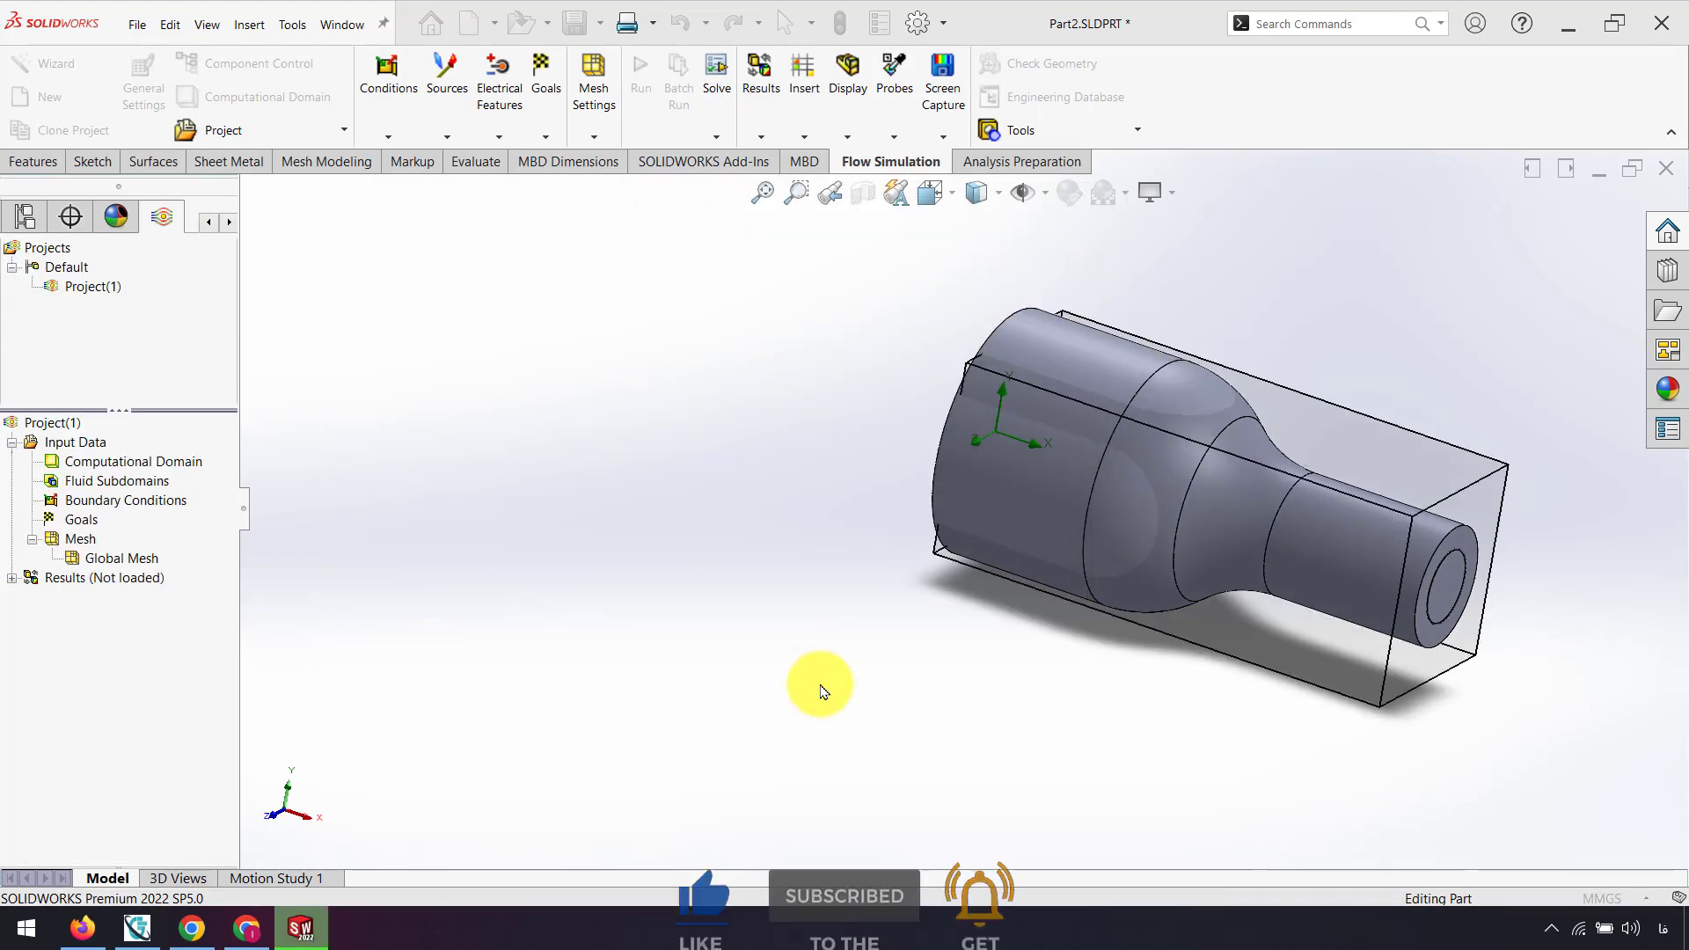
# Hide the computational domain box around the nozzle
pyautogui.moveTo(954, 626); pyautogui.dragTo(1270, 581, button='middle')
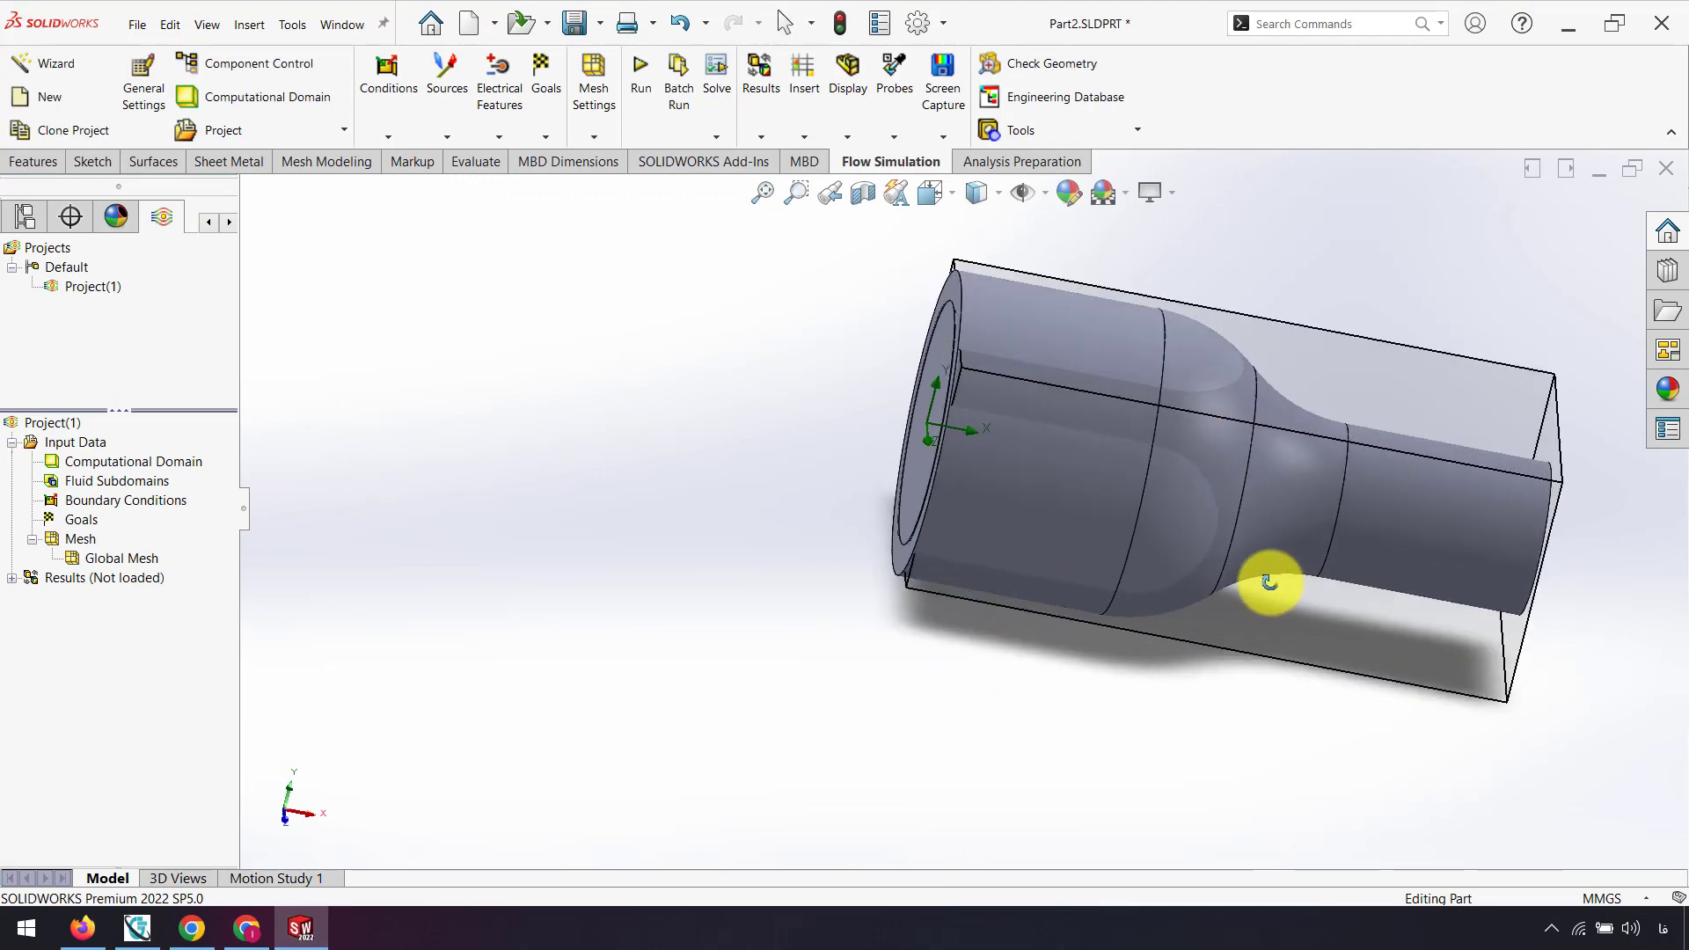
pyautogui.rightClick(120, 464)
pyautogui.click(164, 495)
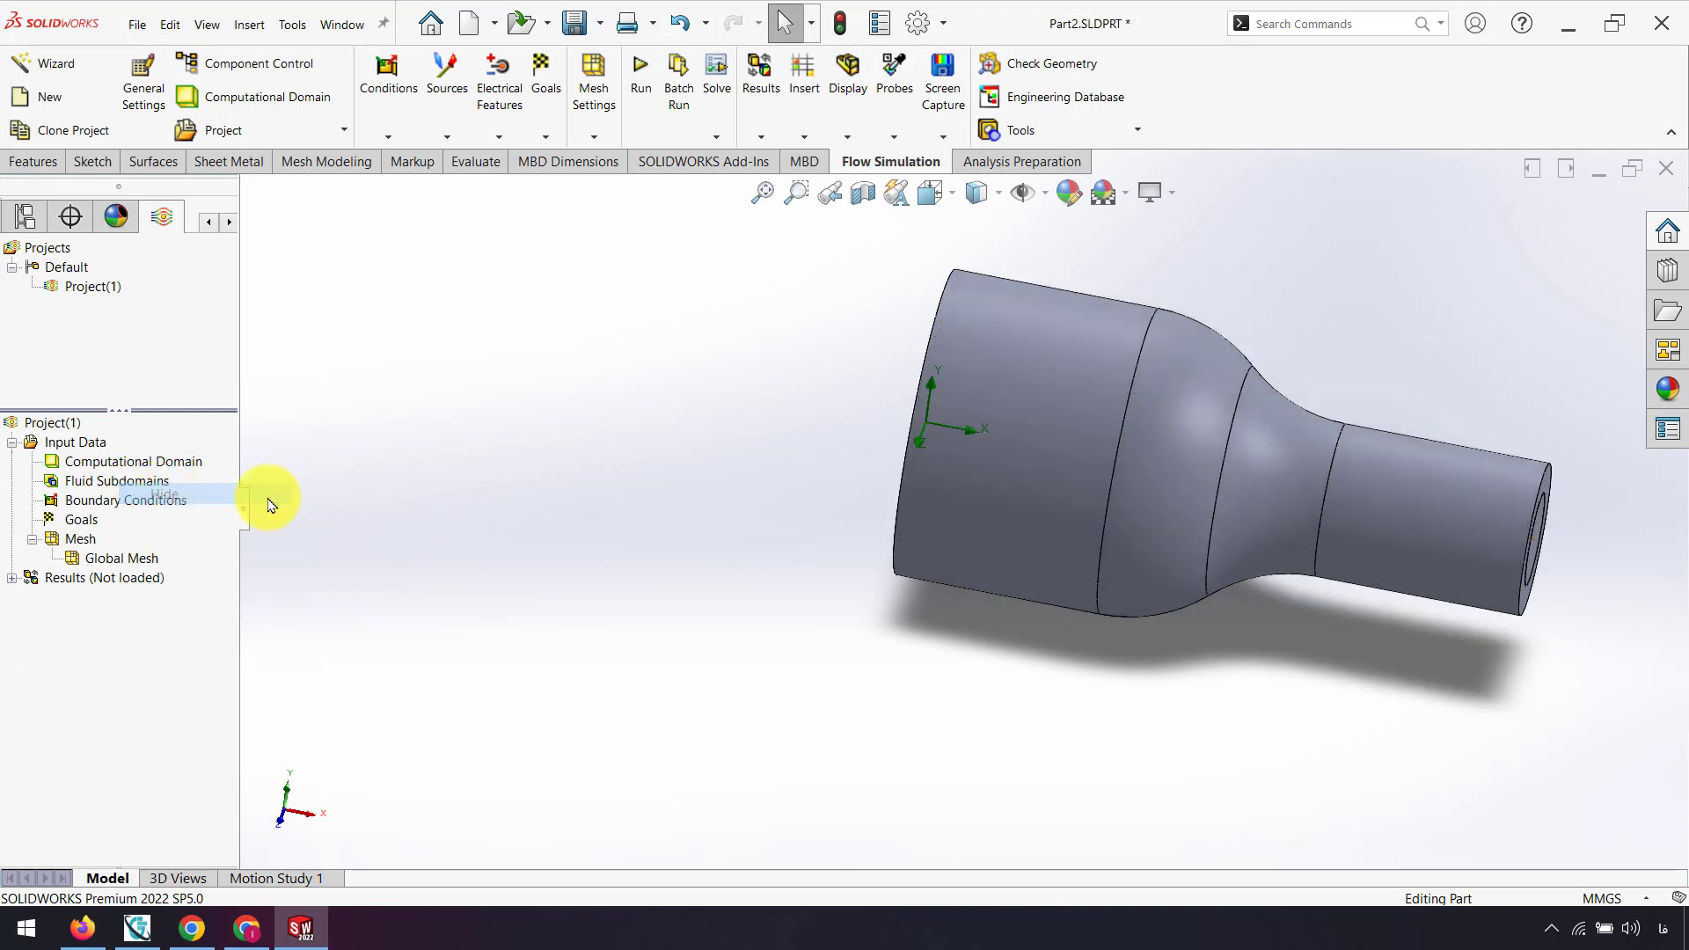
# Add an Inlet Velocity boundary condition of 5 m/s, normal to the inner lid face at the nozzle's wide end
pyautogui.moveTo(1405, 613); pyautogui.dragTo(1163, 425, button='middle')
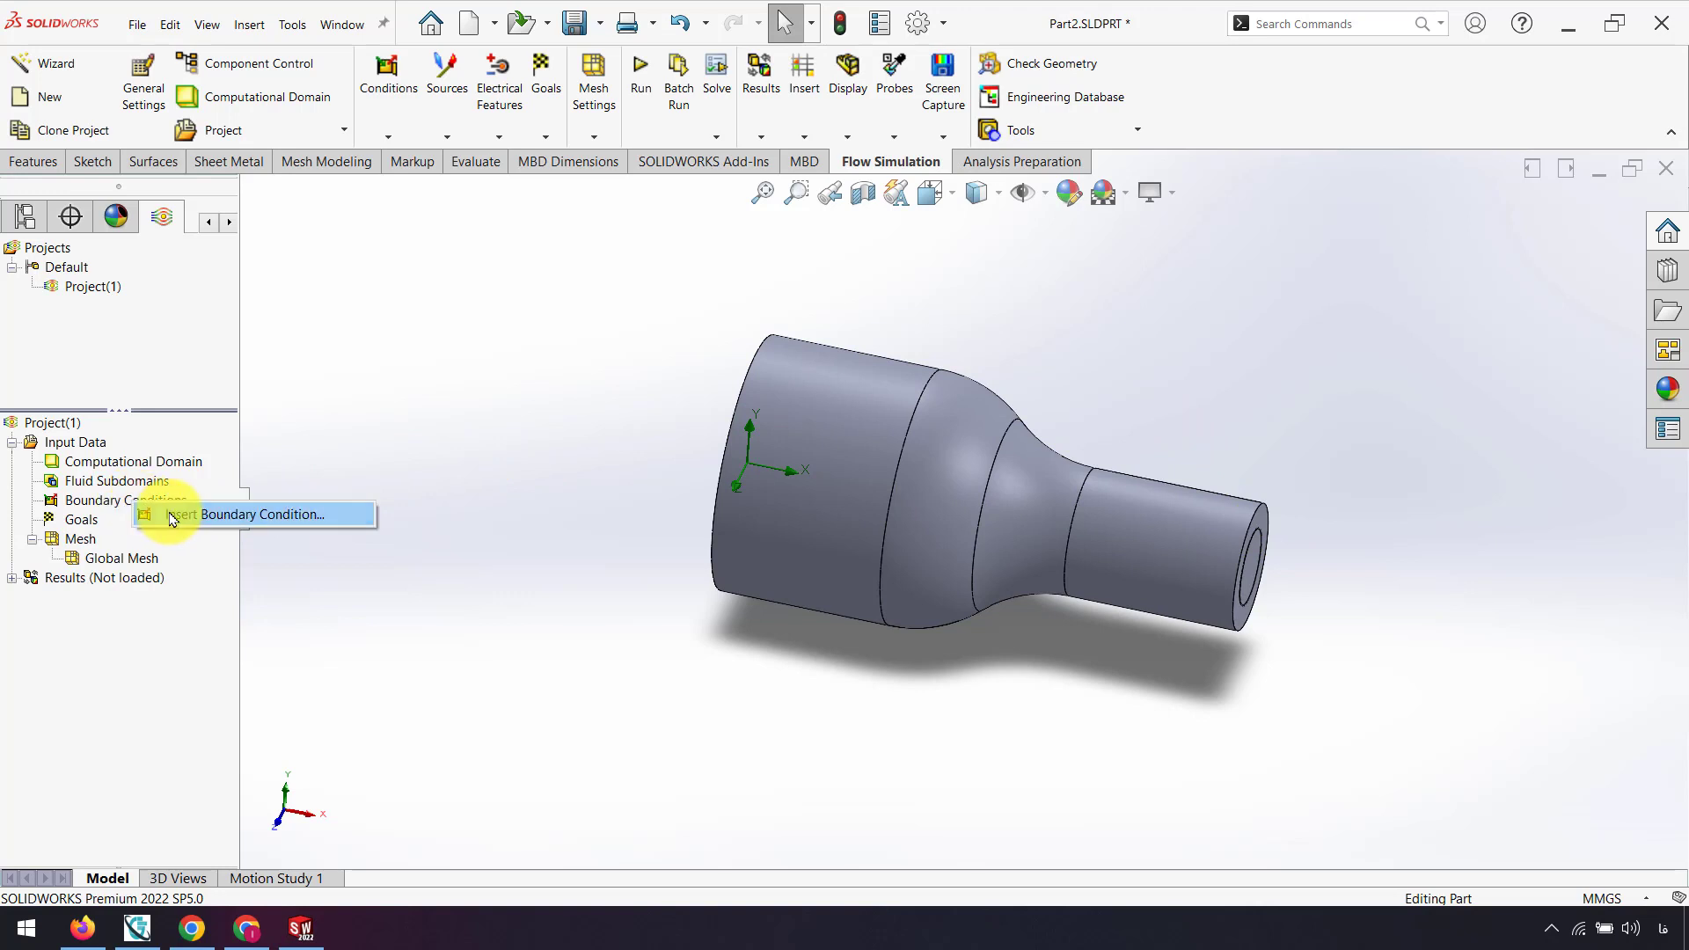
pyautogui.click(172, 515)
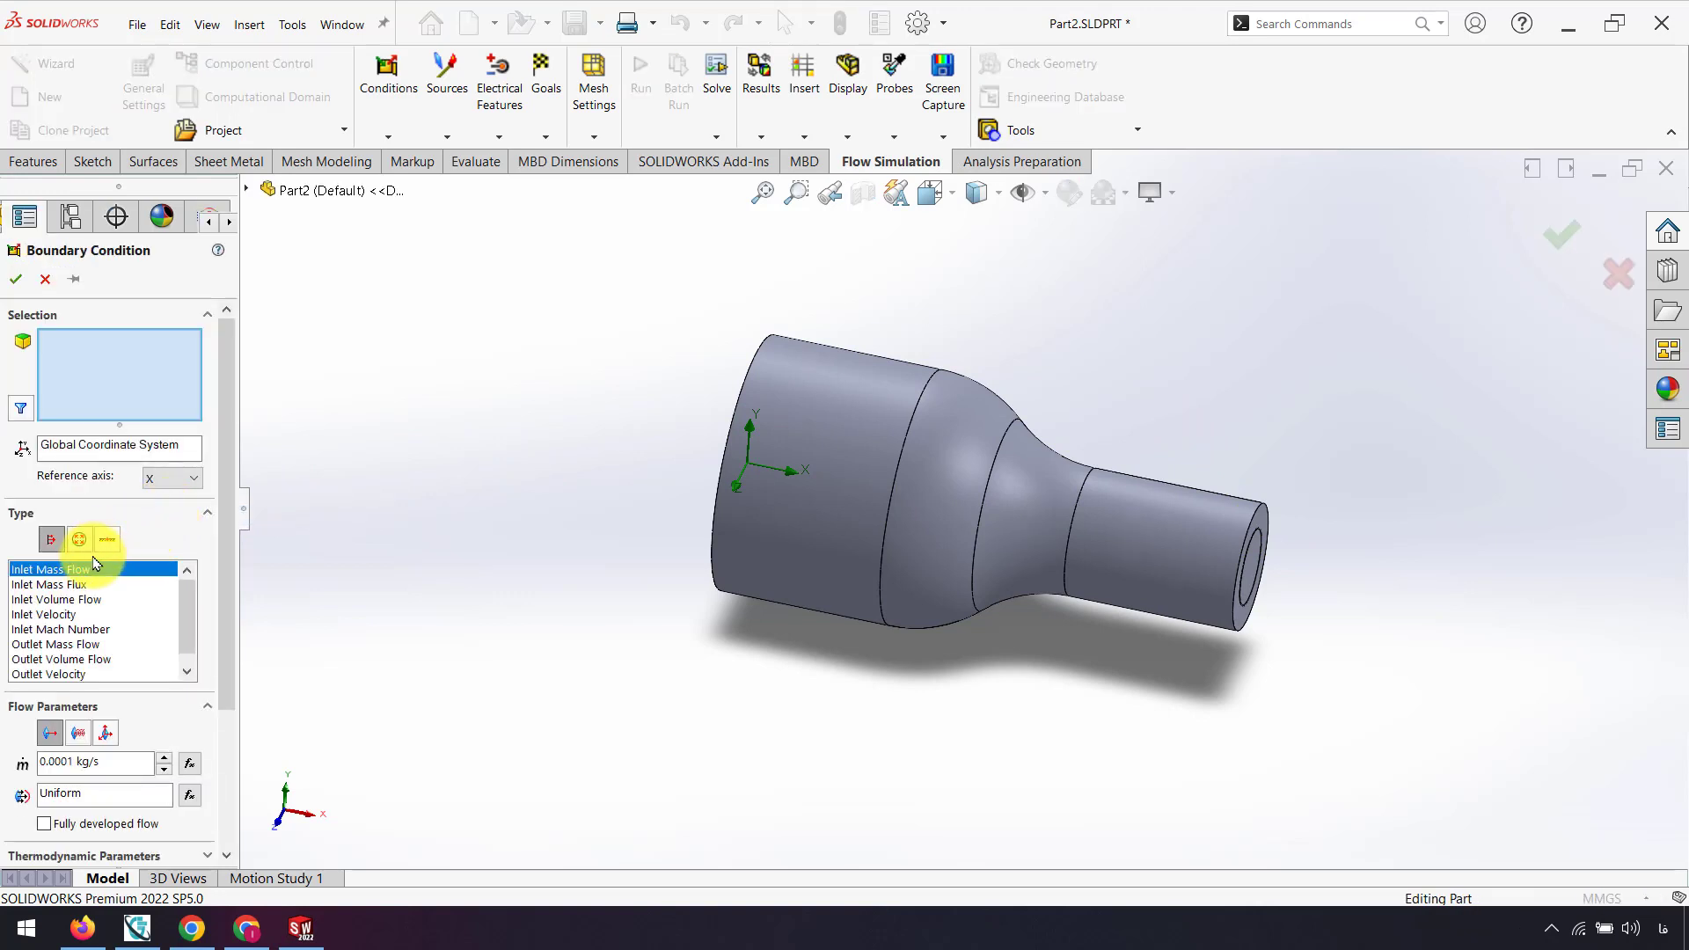
pyautogui.click(61, 620)
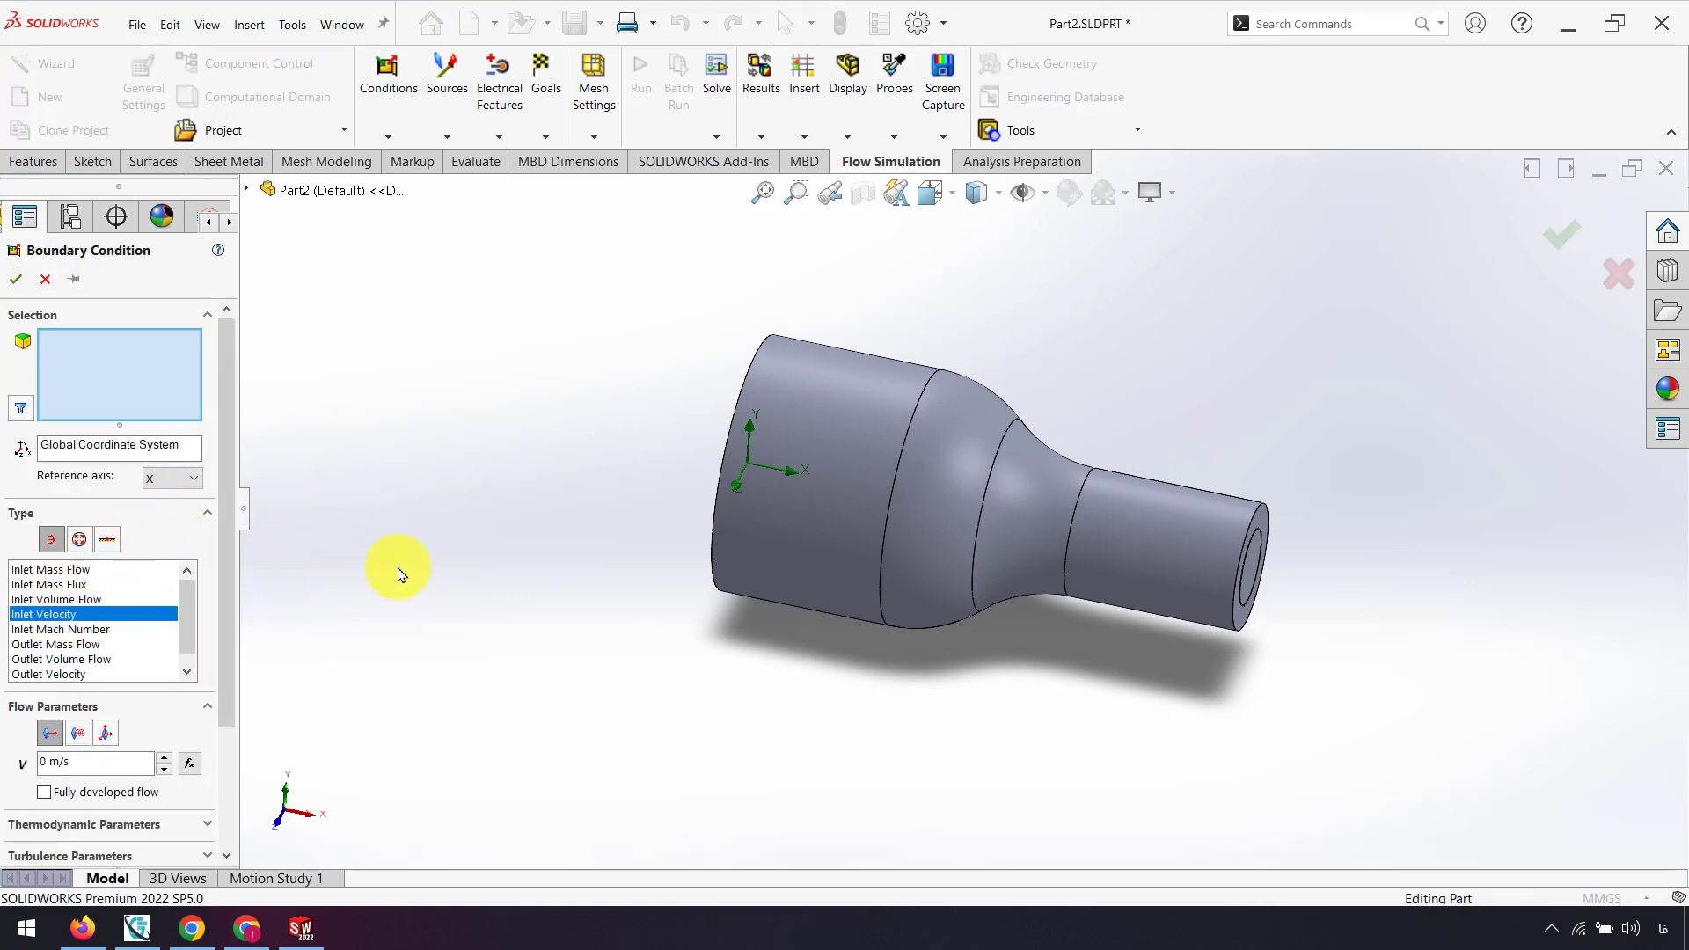
pyautogui.moveTo(396, 566); pyautogui.dragTo(537, 635, button='middle')
pyautogui.rightClick(811, 581)
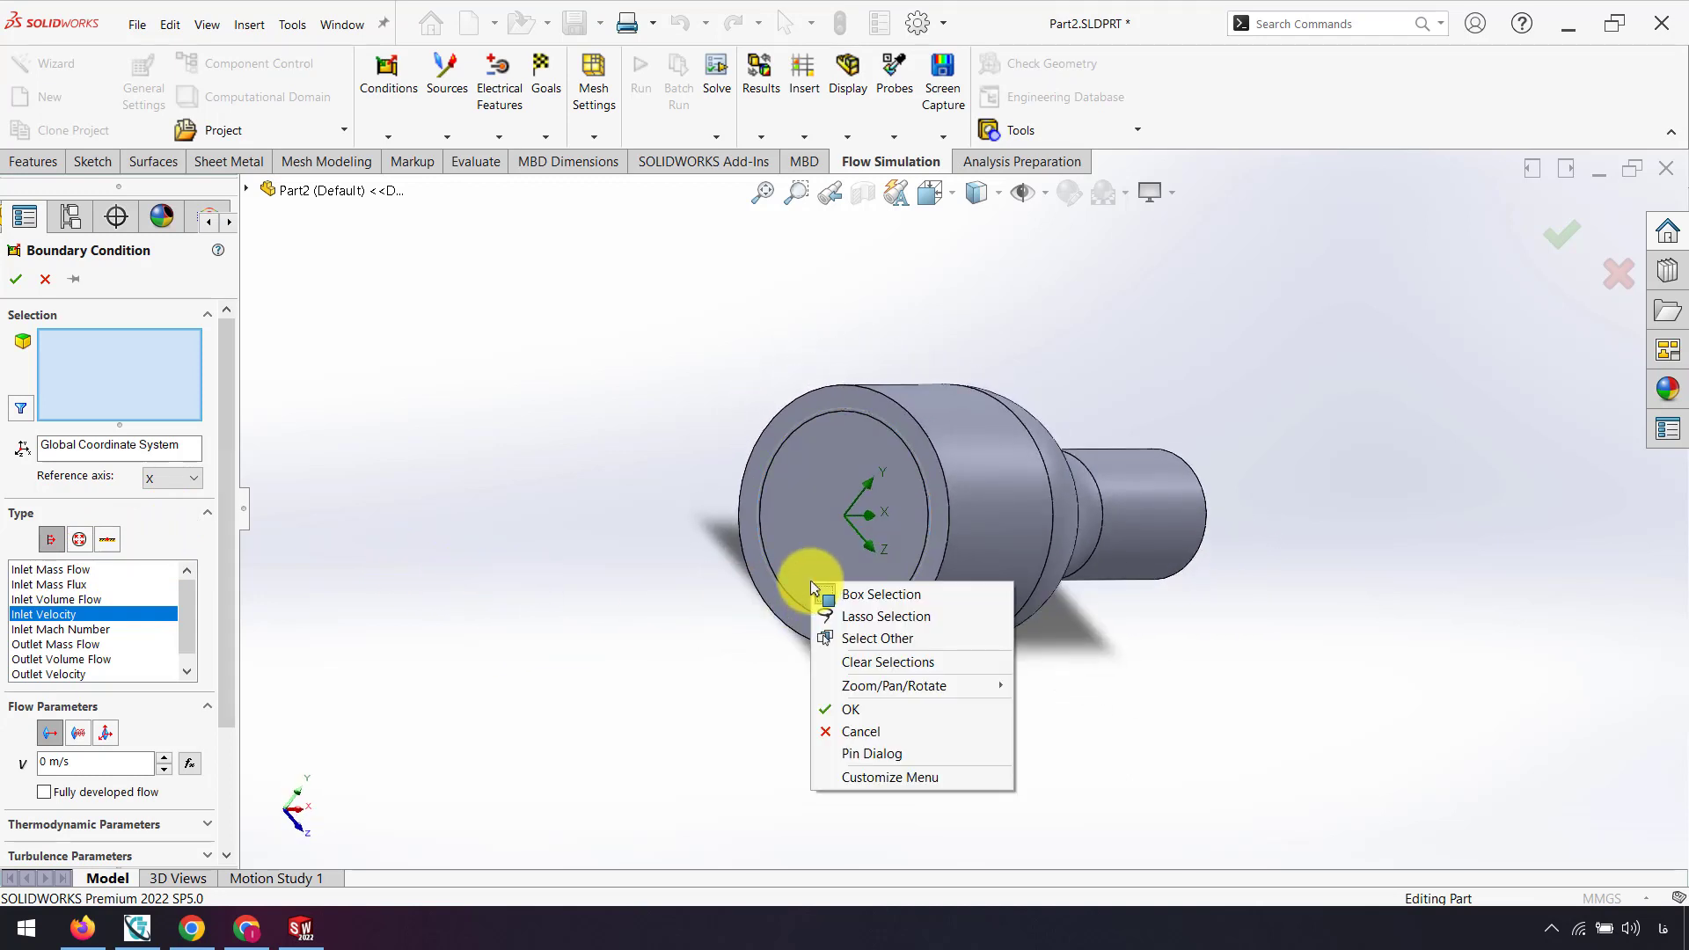
pyautogui.click(871, 639)
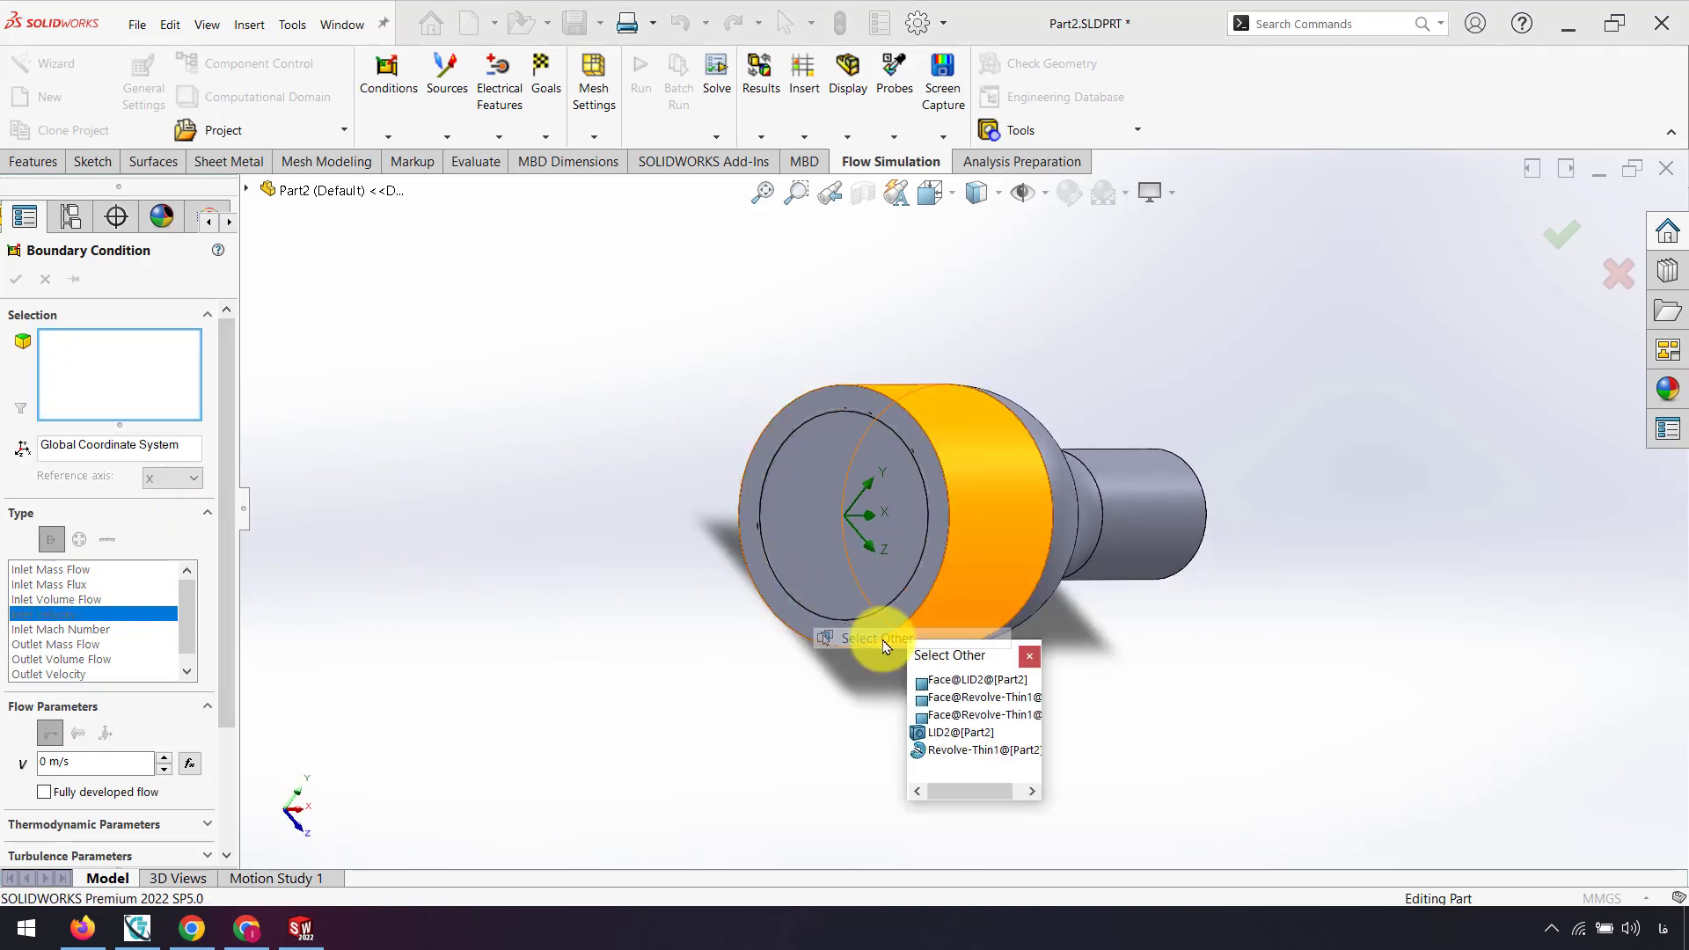
pyautogui.click(946, 680)
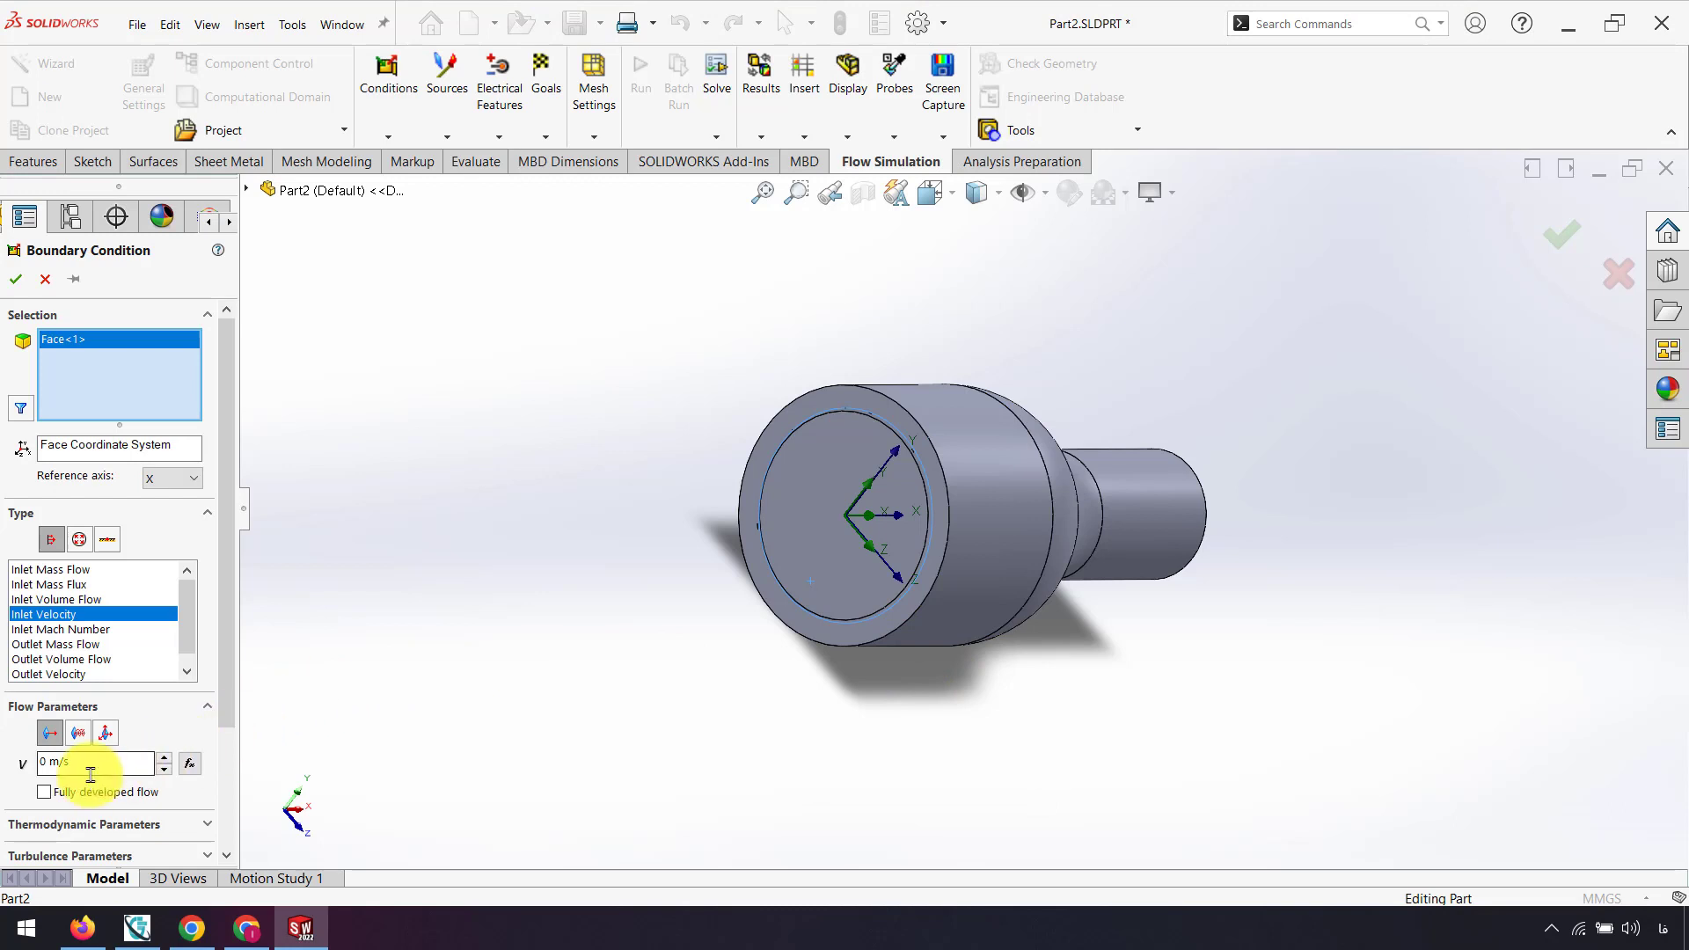
pyautogui.moveTo(57, 762); pyautogui.dragTo(126, 765)
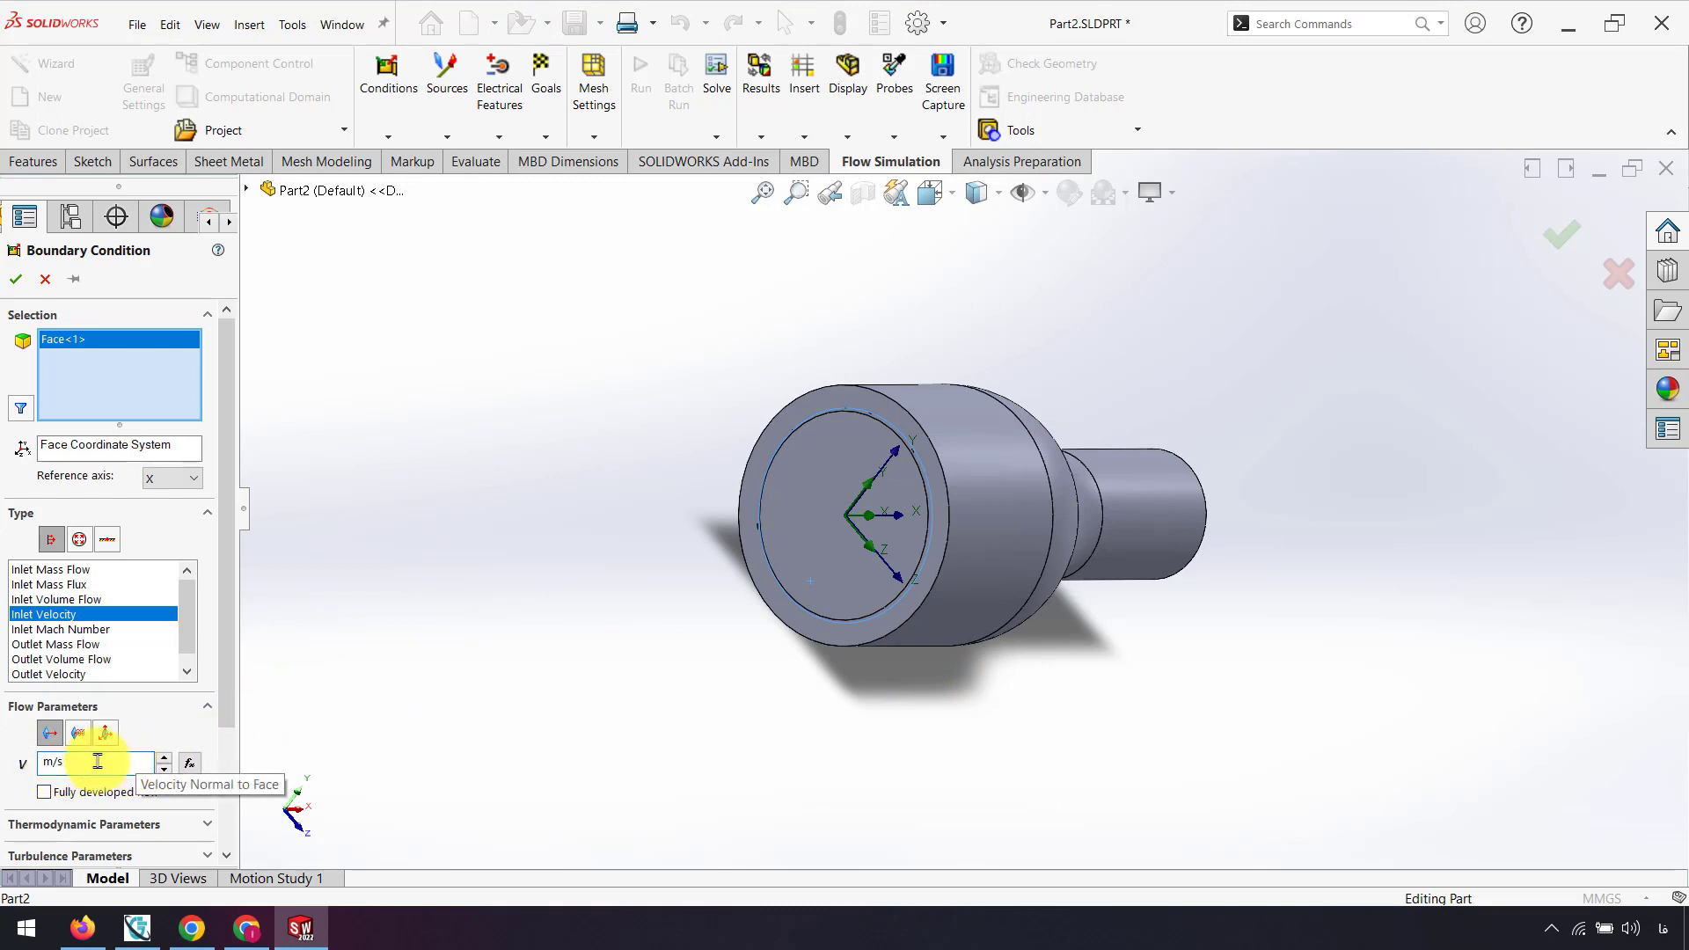
pyautogui.moveTo(678, 551); pyautogui.dragTo(368, 498, button='middle')
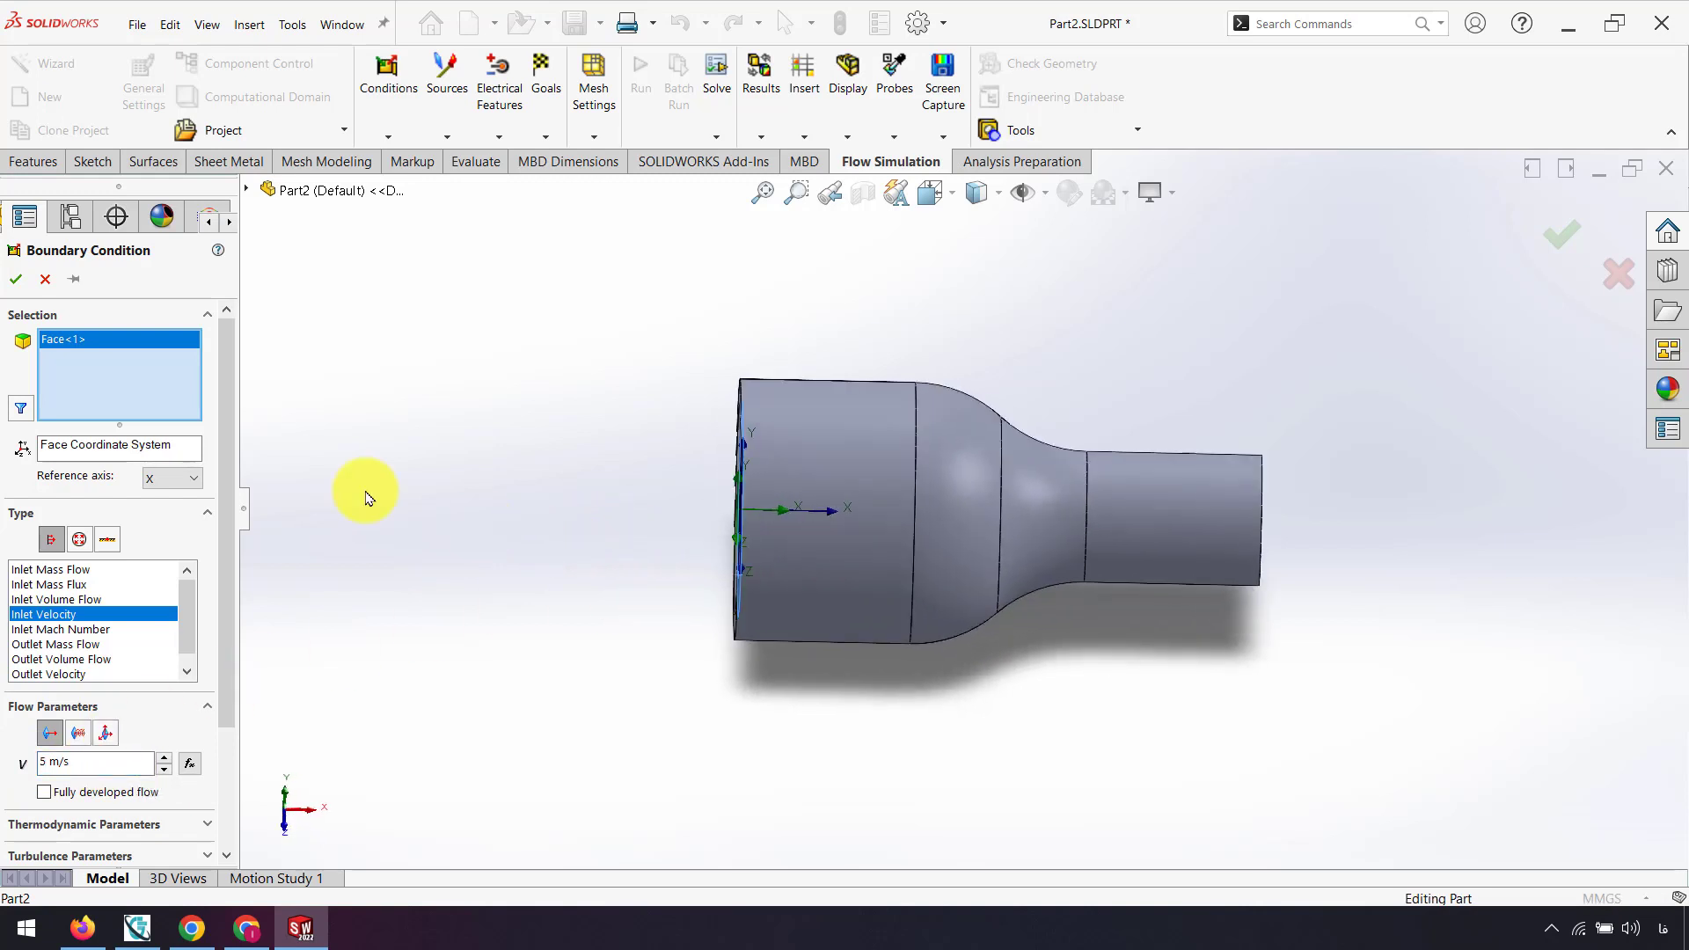
pyautogui.click(16, 283)
# Add an Environment Pressure boundary condition on the inner lid face at the nozzle's narrow end, keeping 101325 Pa and 293.2 K
pyautogui.moveTo(803, 648); pyautogui.dragTo(705, 694, button='middle')
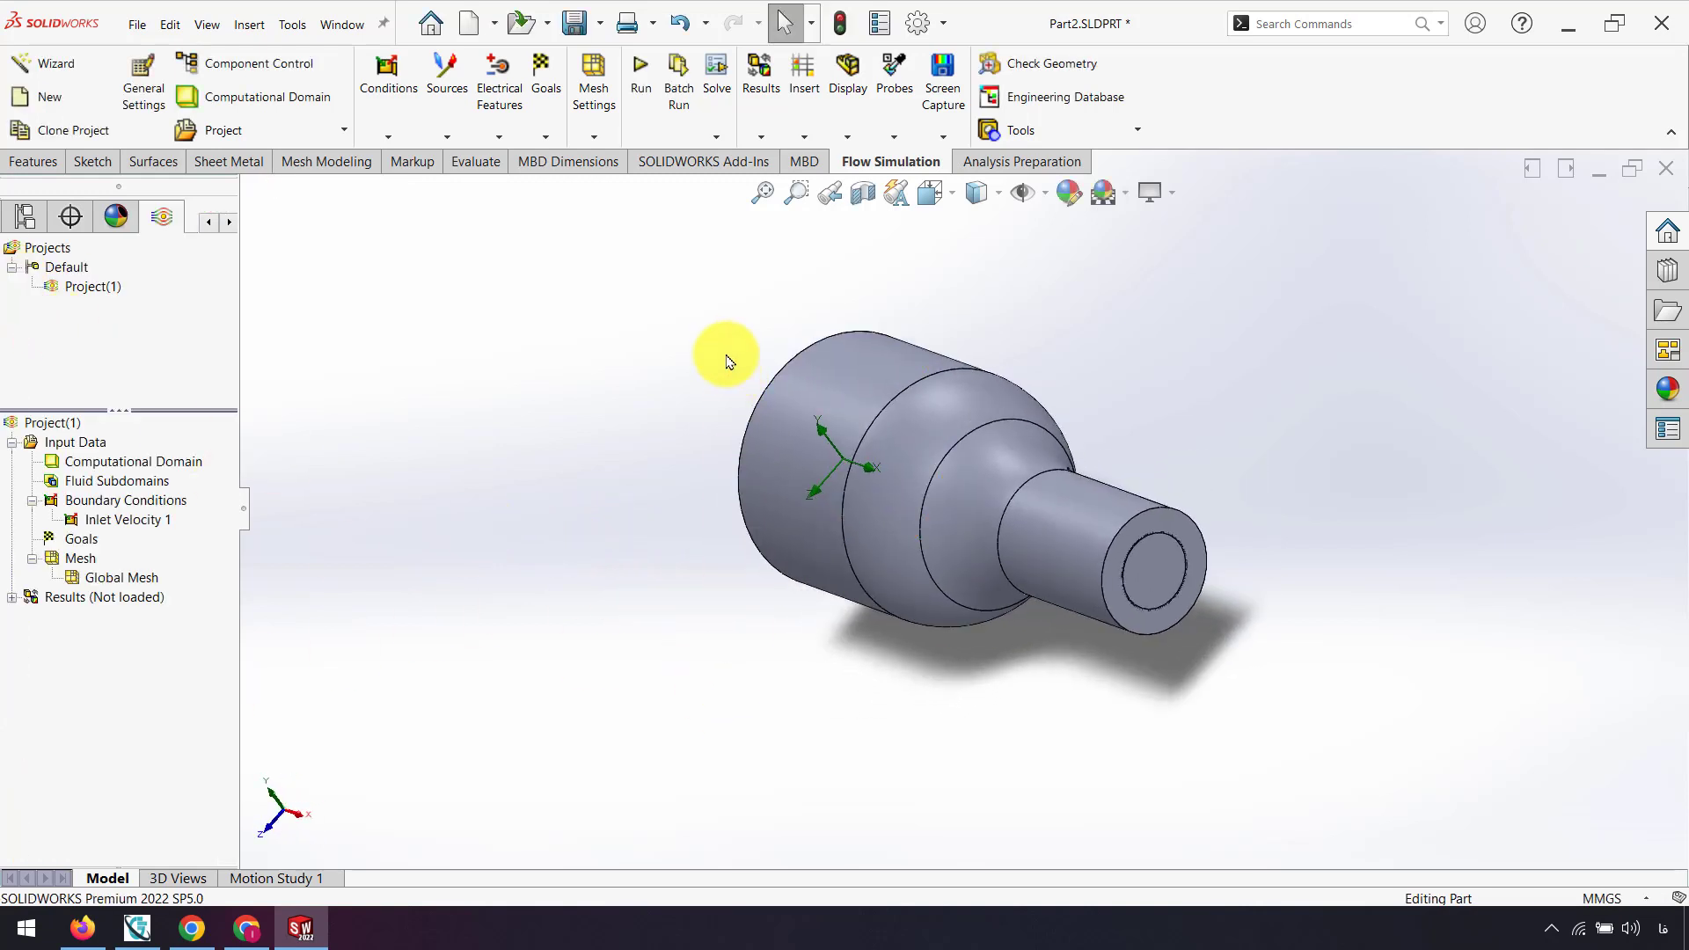
pyautogui.rightClick(136, 501)
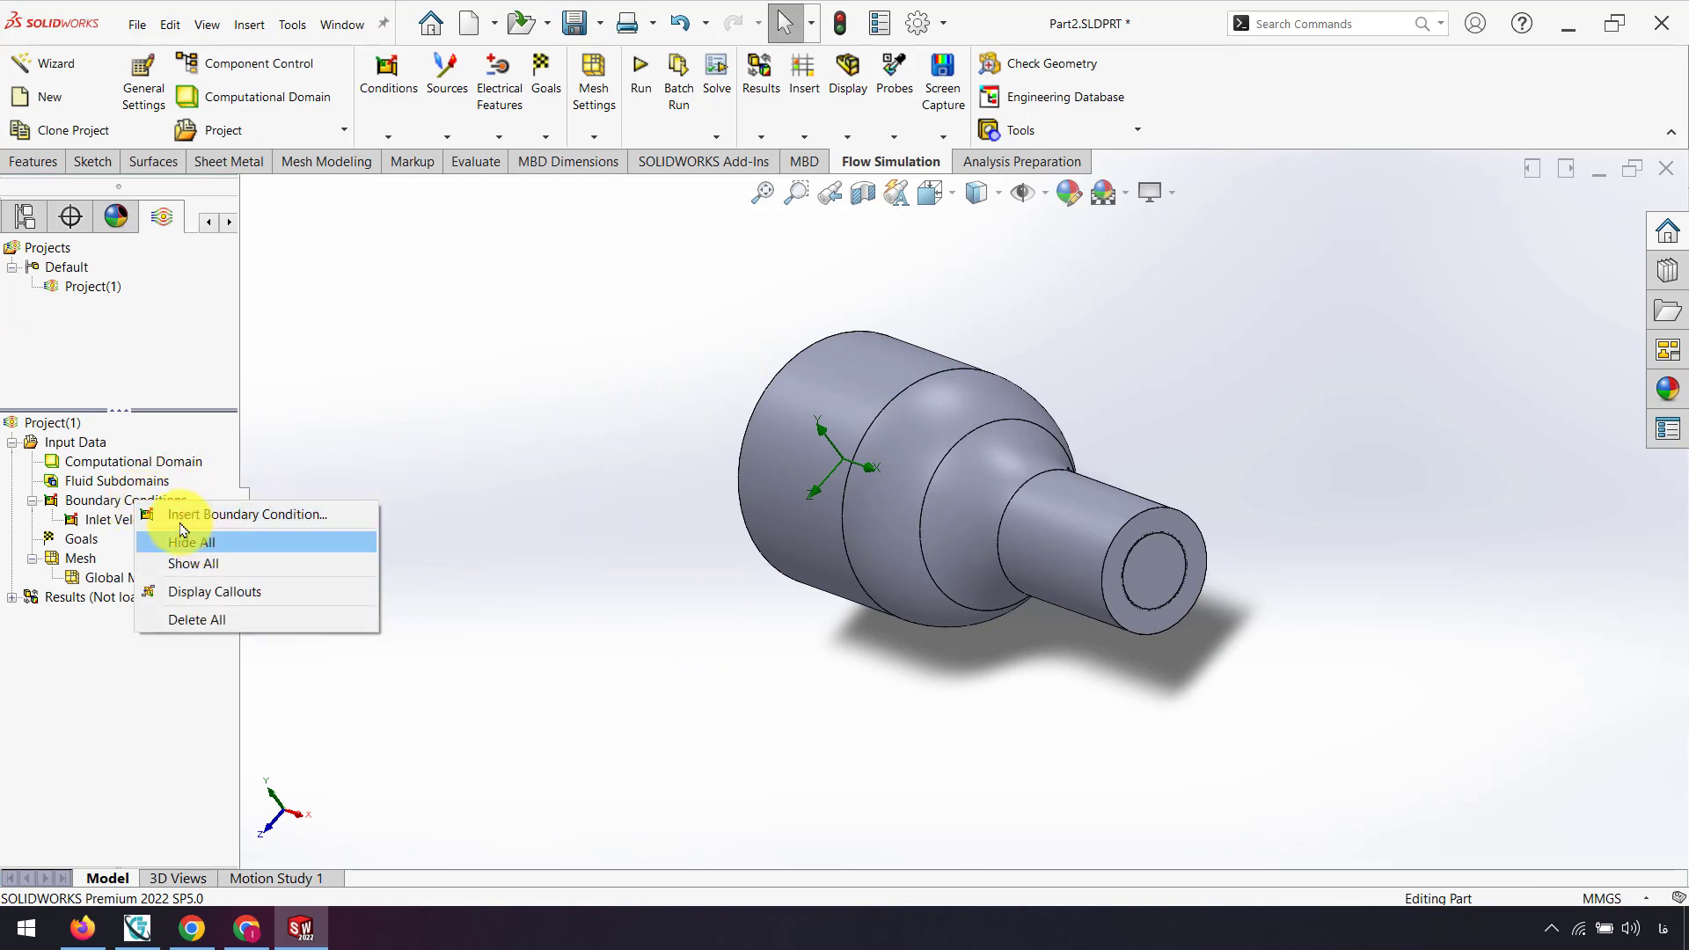
pyautogui.click(181, 514)
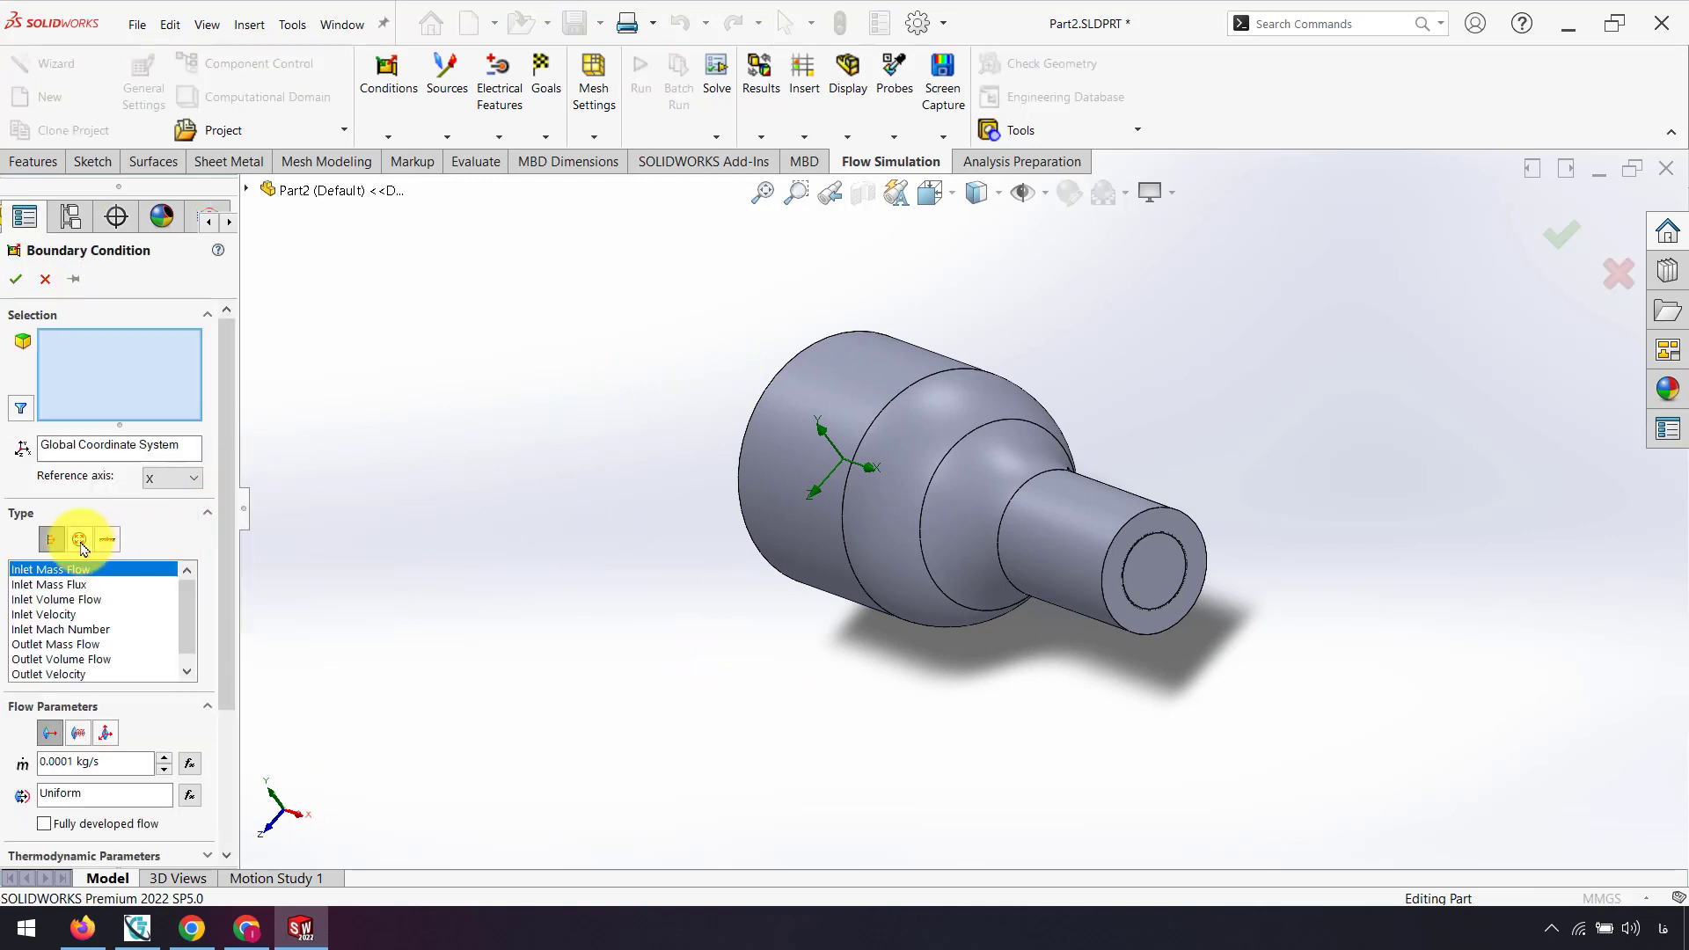
pyautogui.click(81, 543)
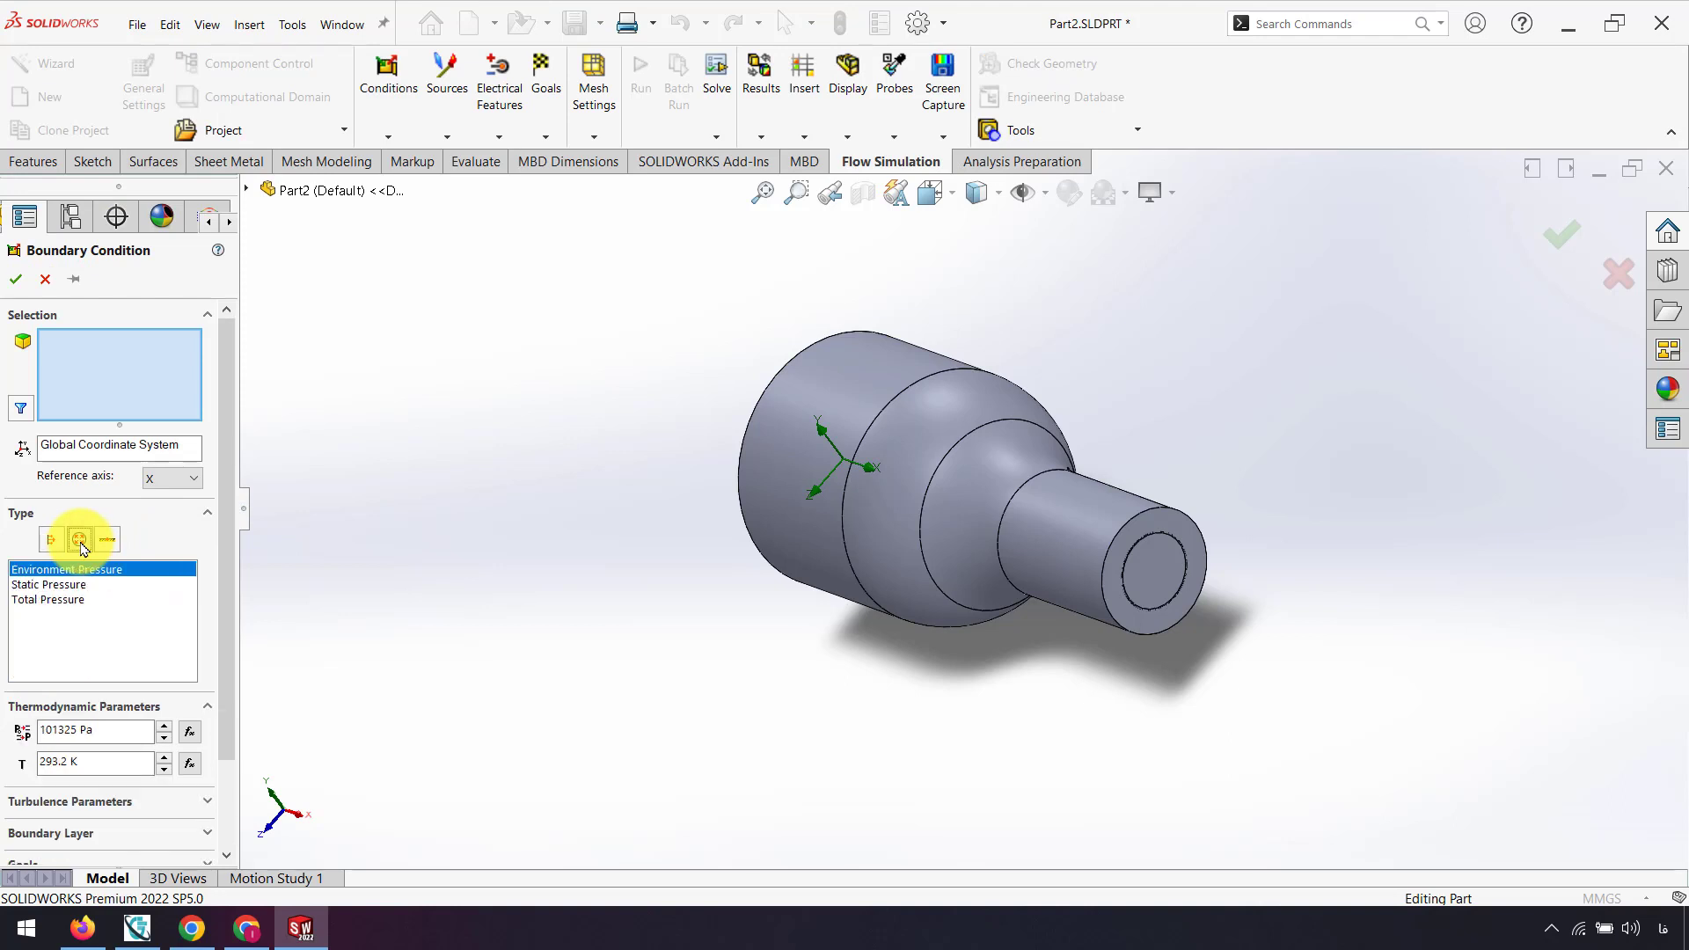
pyautogui.rightClick(1138, 587)
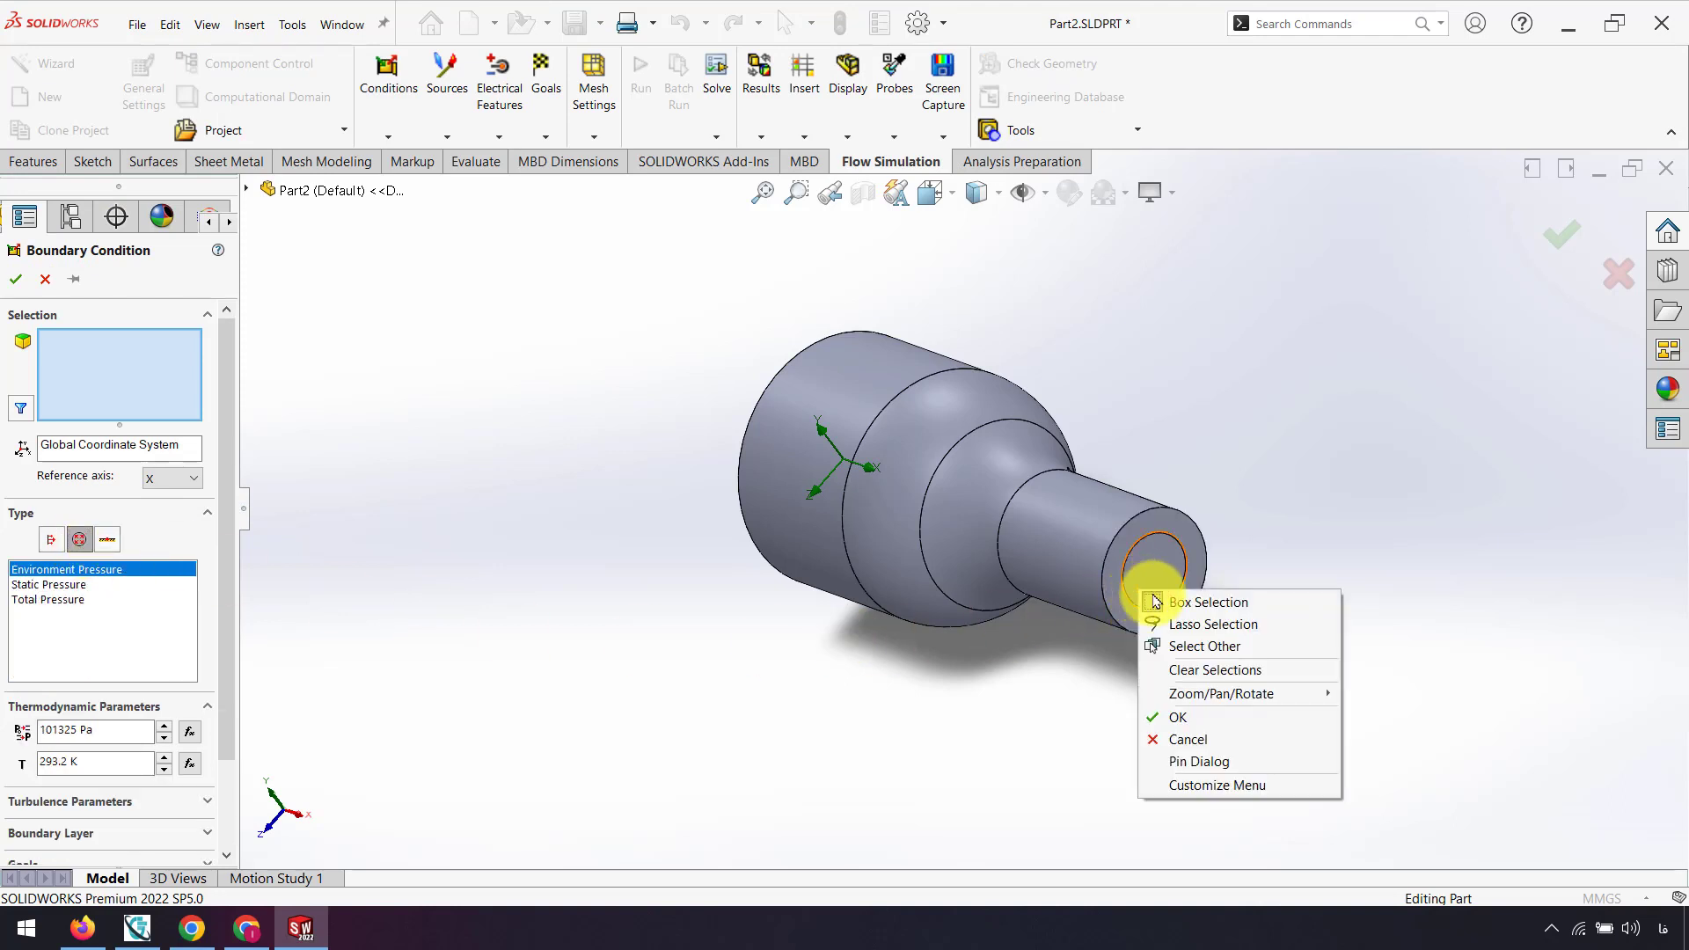
pyautogui.click(1209, 646)
pyautogui.click(1258, 691)
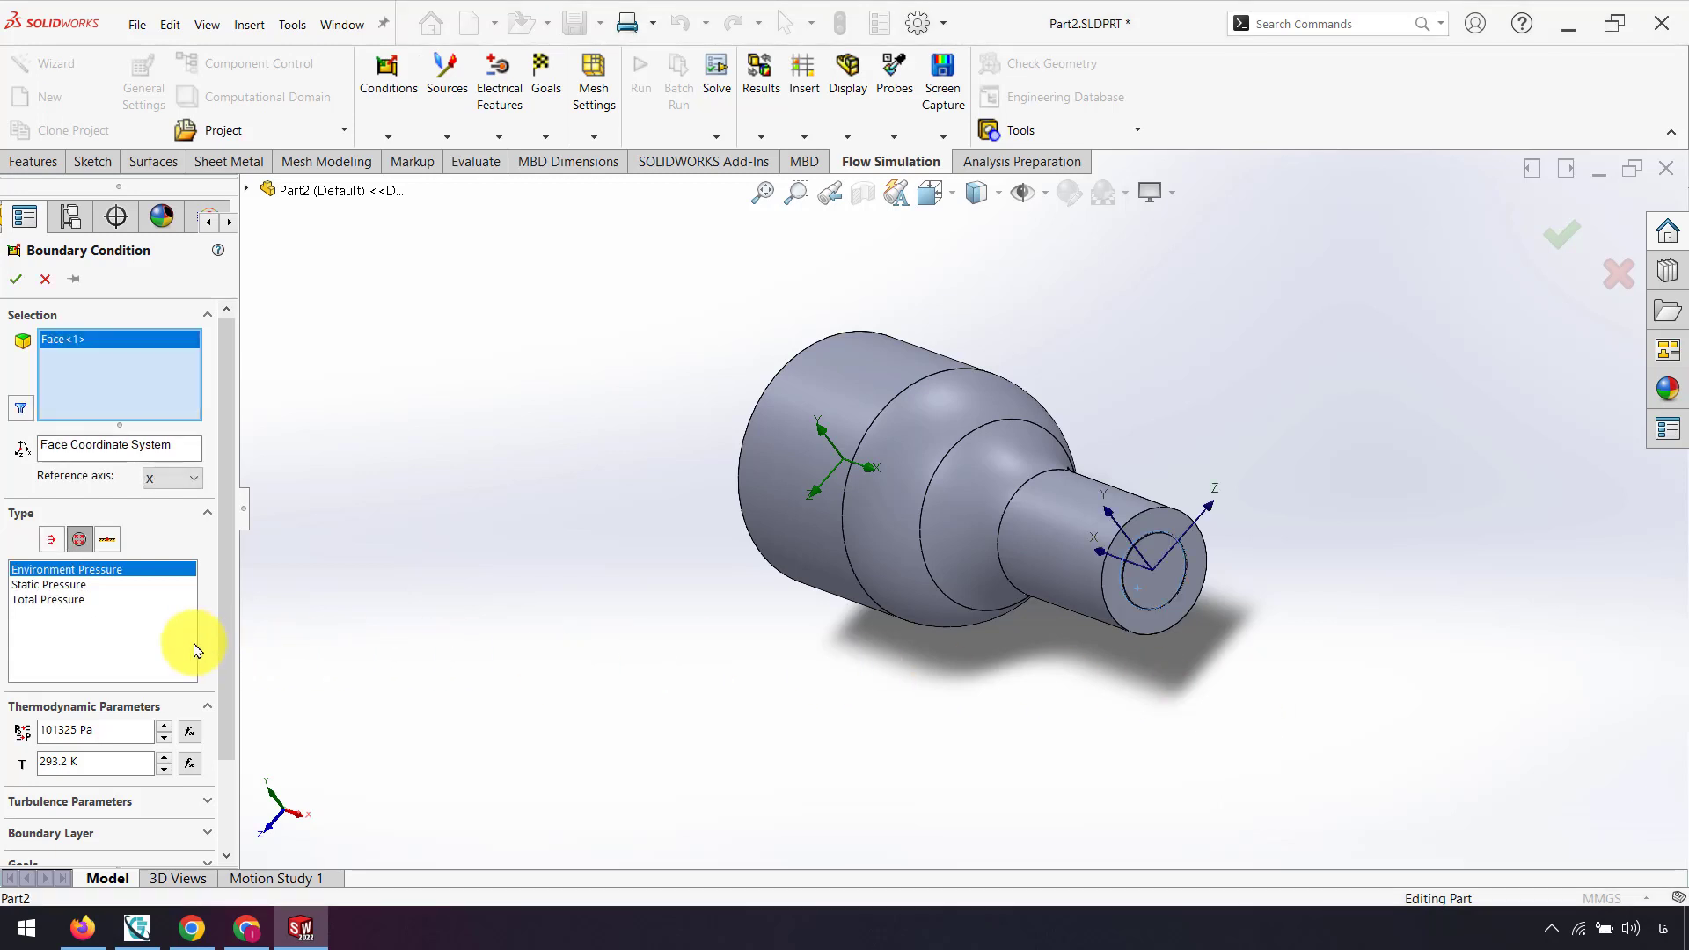
pyautogui.click(15, 283)
# Set the automatic global mesh to level 4 with the basic mesh previewed, and hide the basic mesh again
pyautogui.moveTo(546, 558); pyautogui.dragTo(609, 561, button='middle')
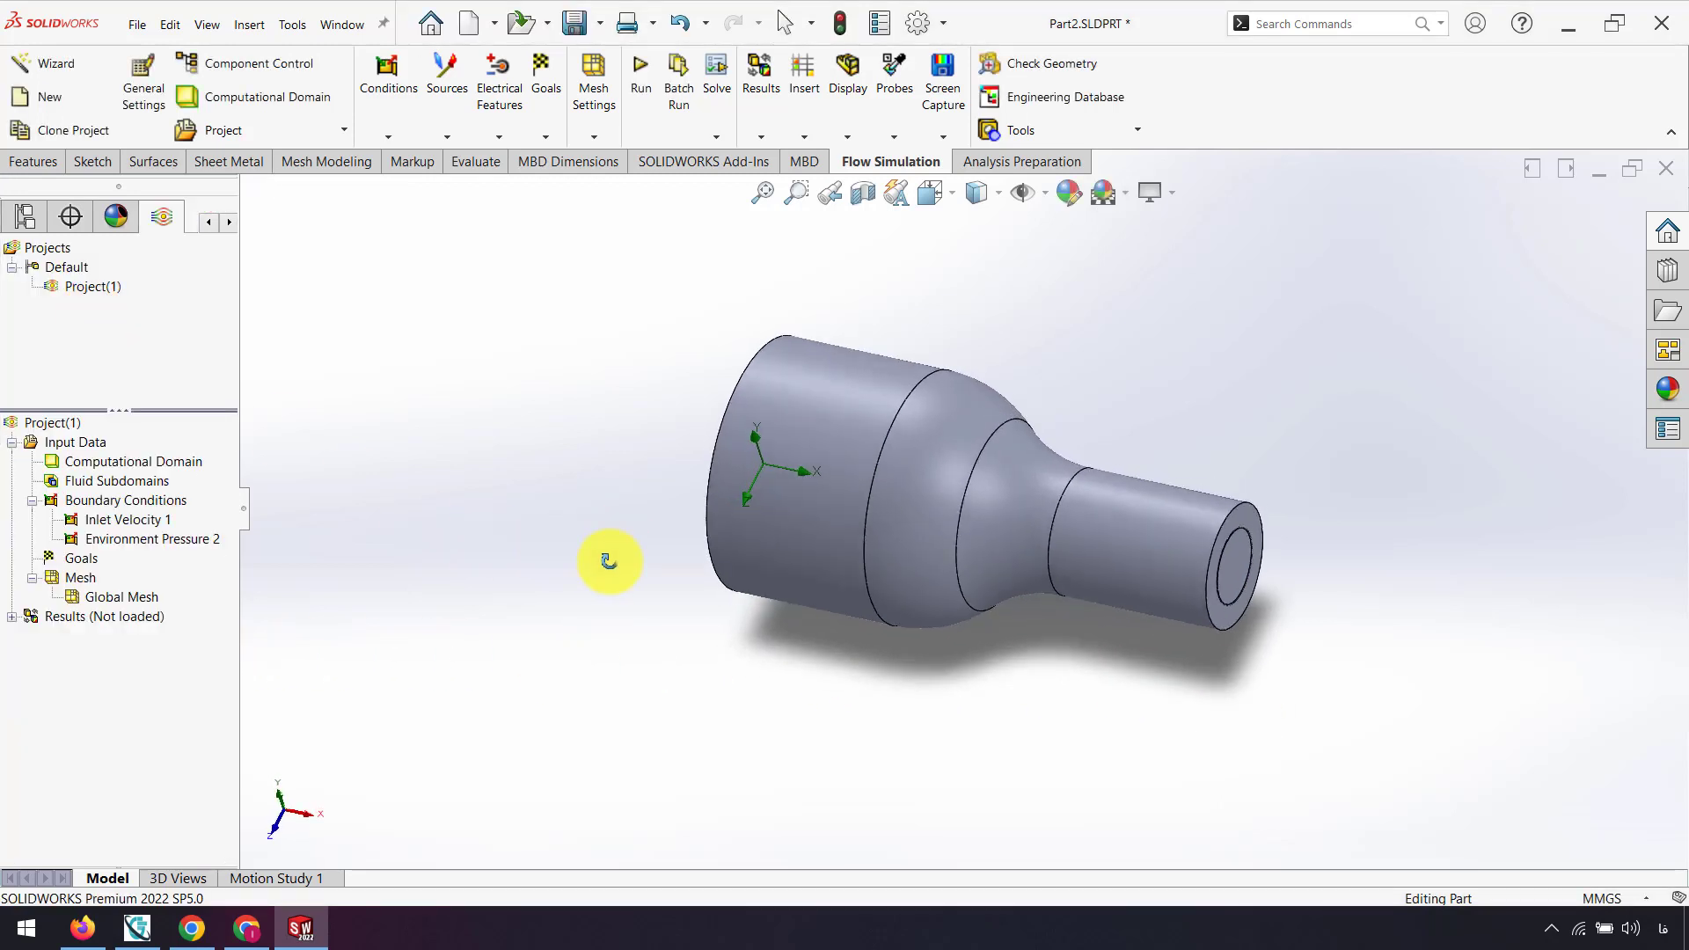
pyautogui.click(596, 139)
pyautogui.click(613, 162)
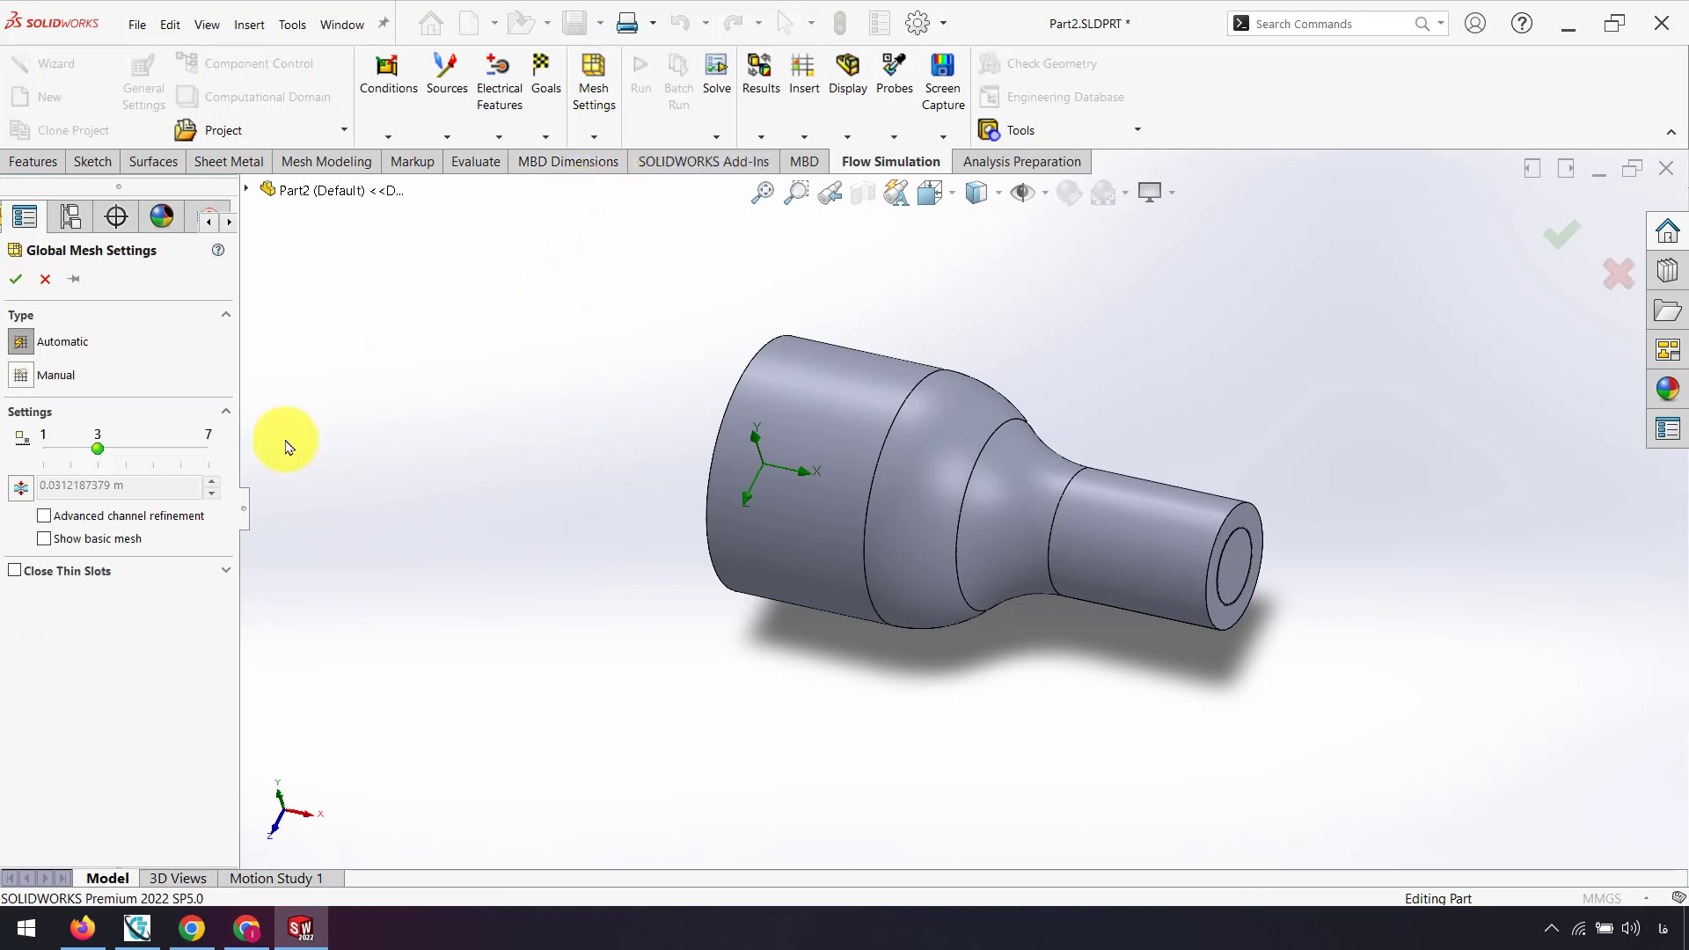
pyautogui.click(44, 538)
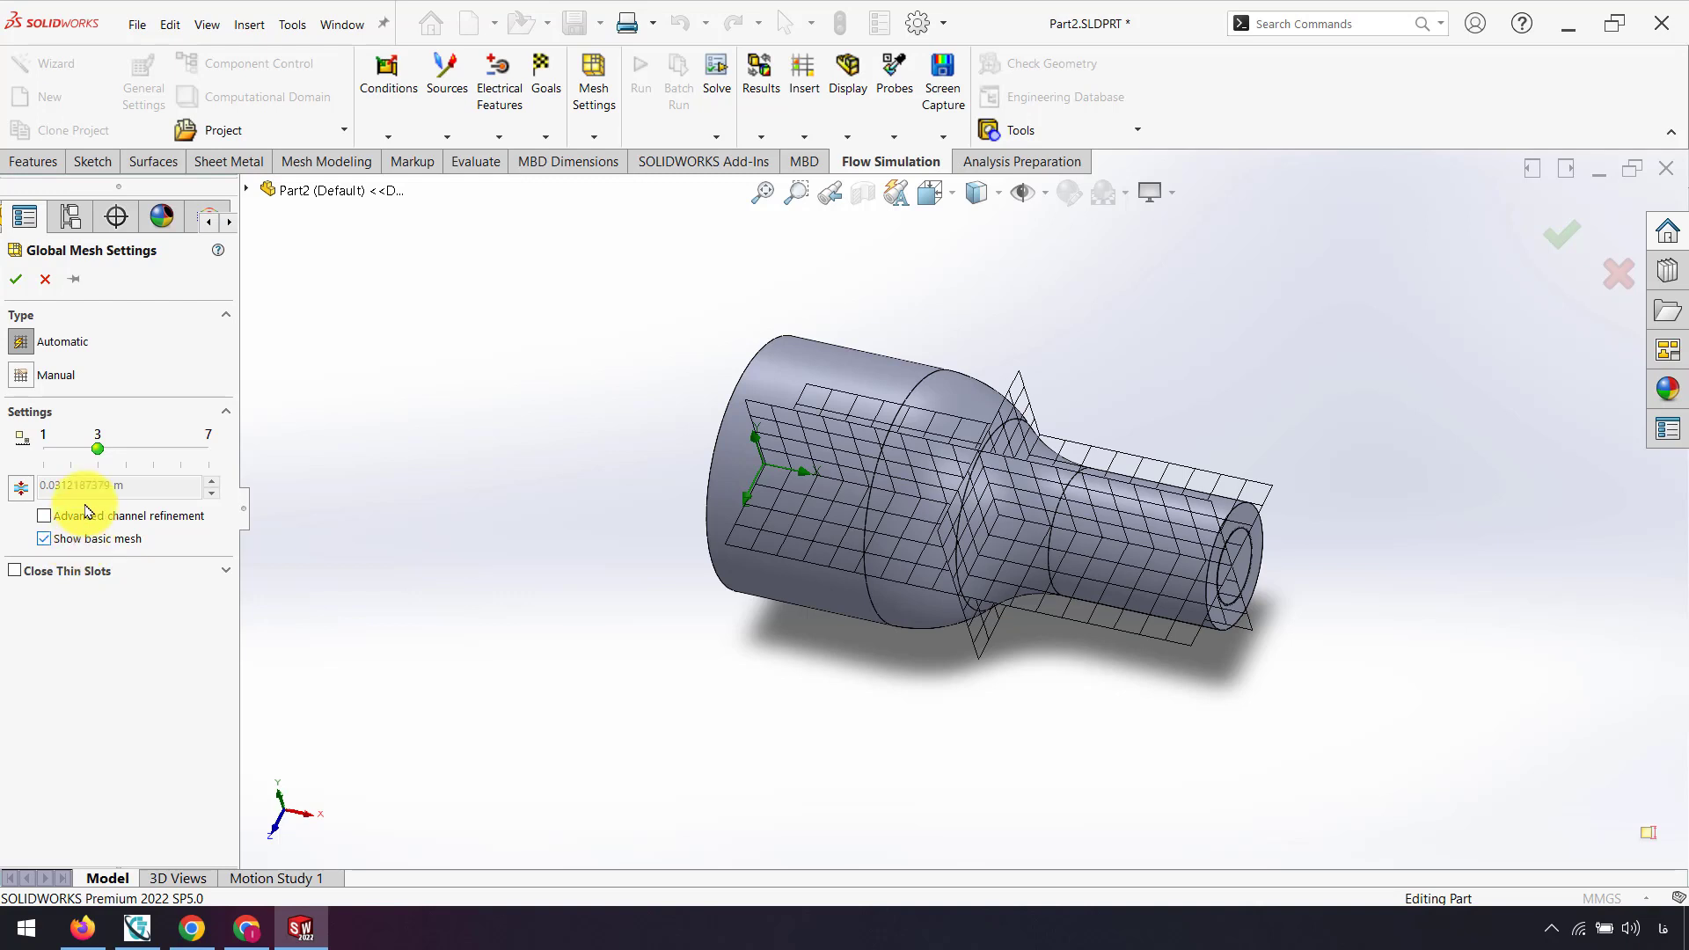
pyautogui.moveTo(104, 451); pyautogui.dragTo(122, 456)
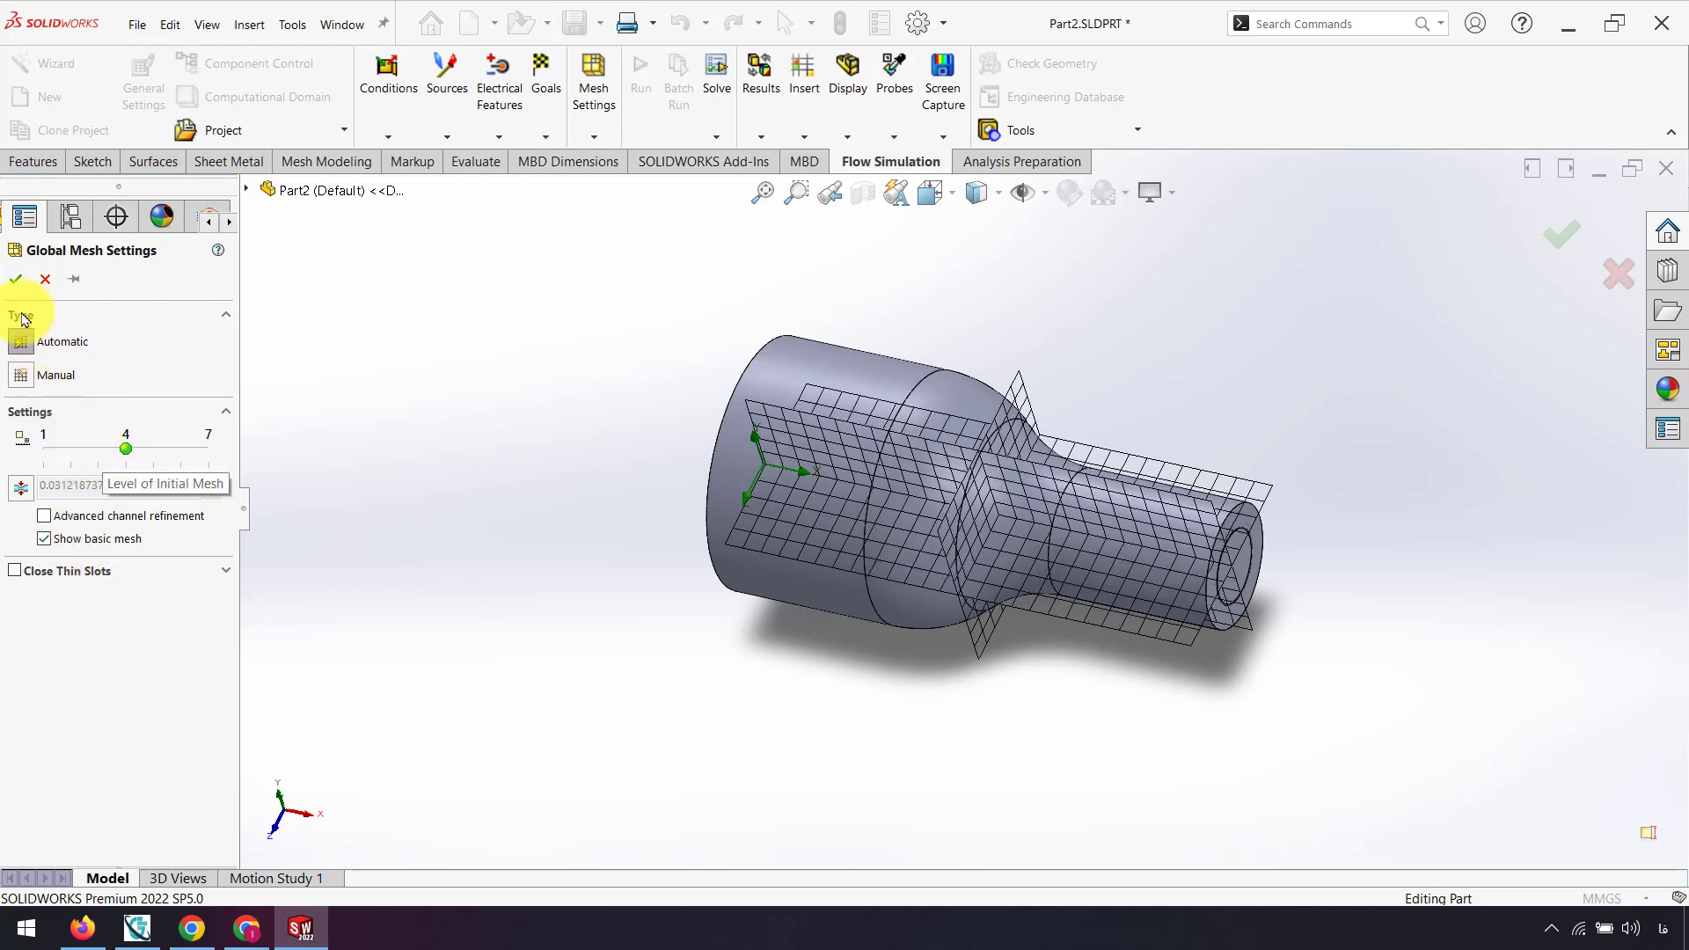
pyautogui.click(16, 279)
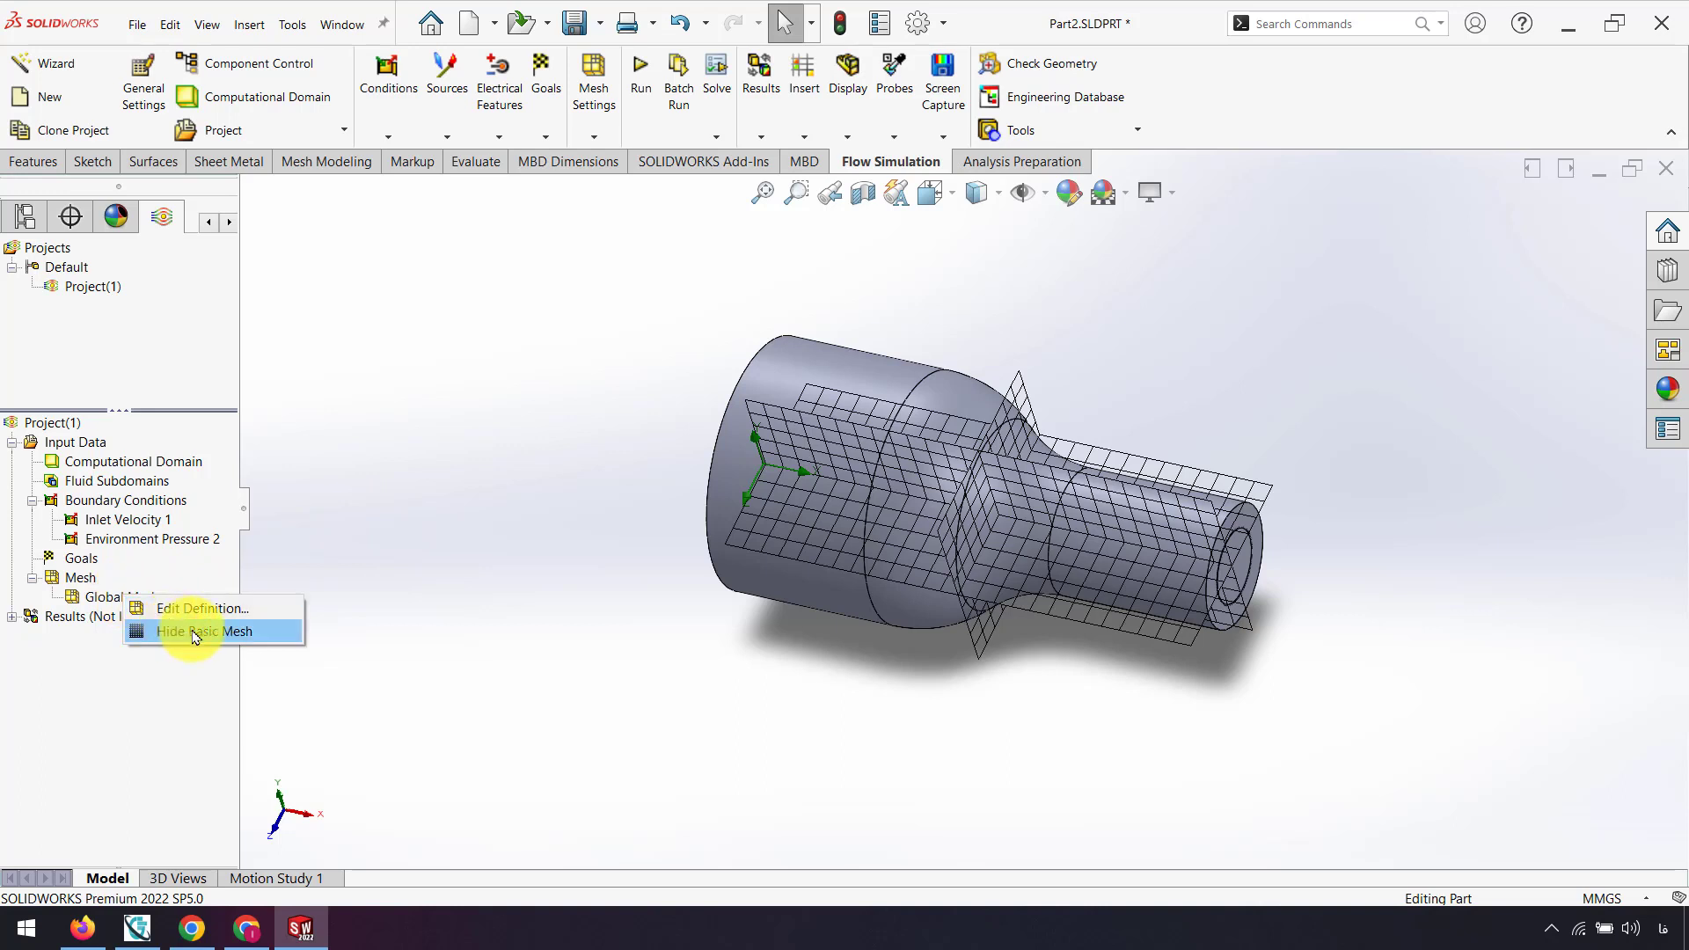
pyautogui.click(196, 633)
# Run a new calculation on this computer using all cores with results loaded, and close the solver once it finishes
pyautogui.moveTo(565, 557); pyautogui.dragTo(537, 423, button='middle')
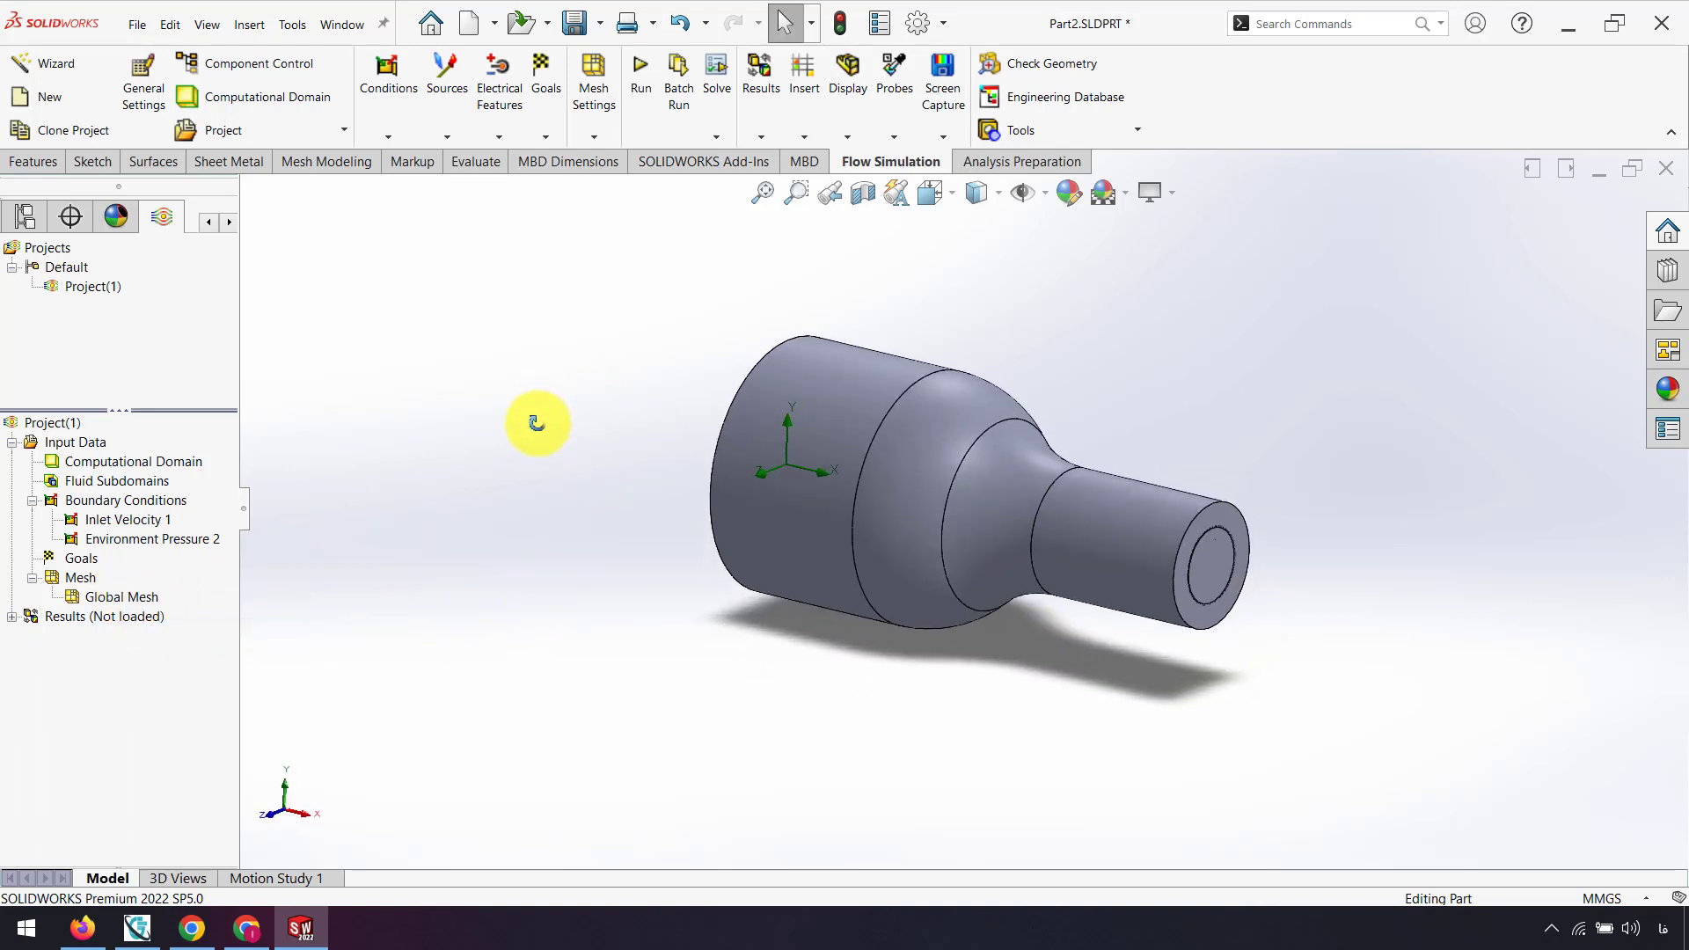
pyautogui.click(641, 75)
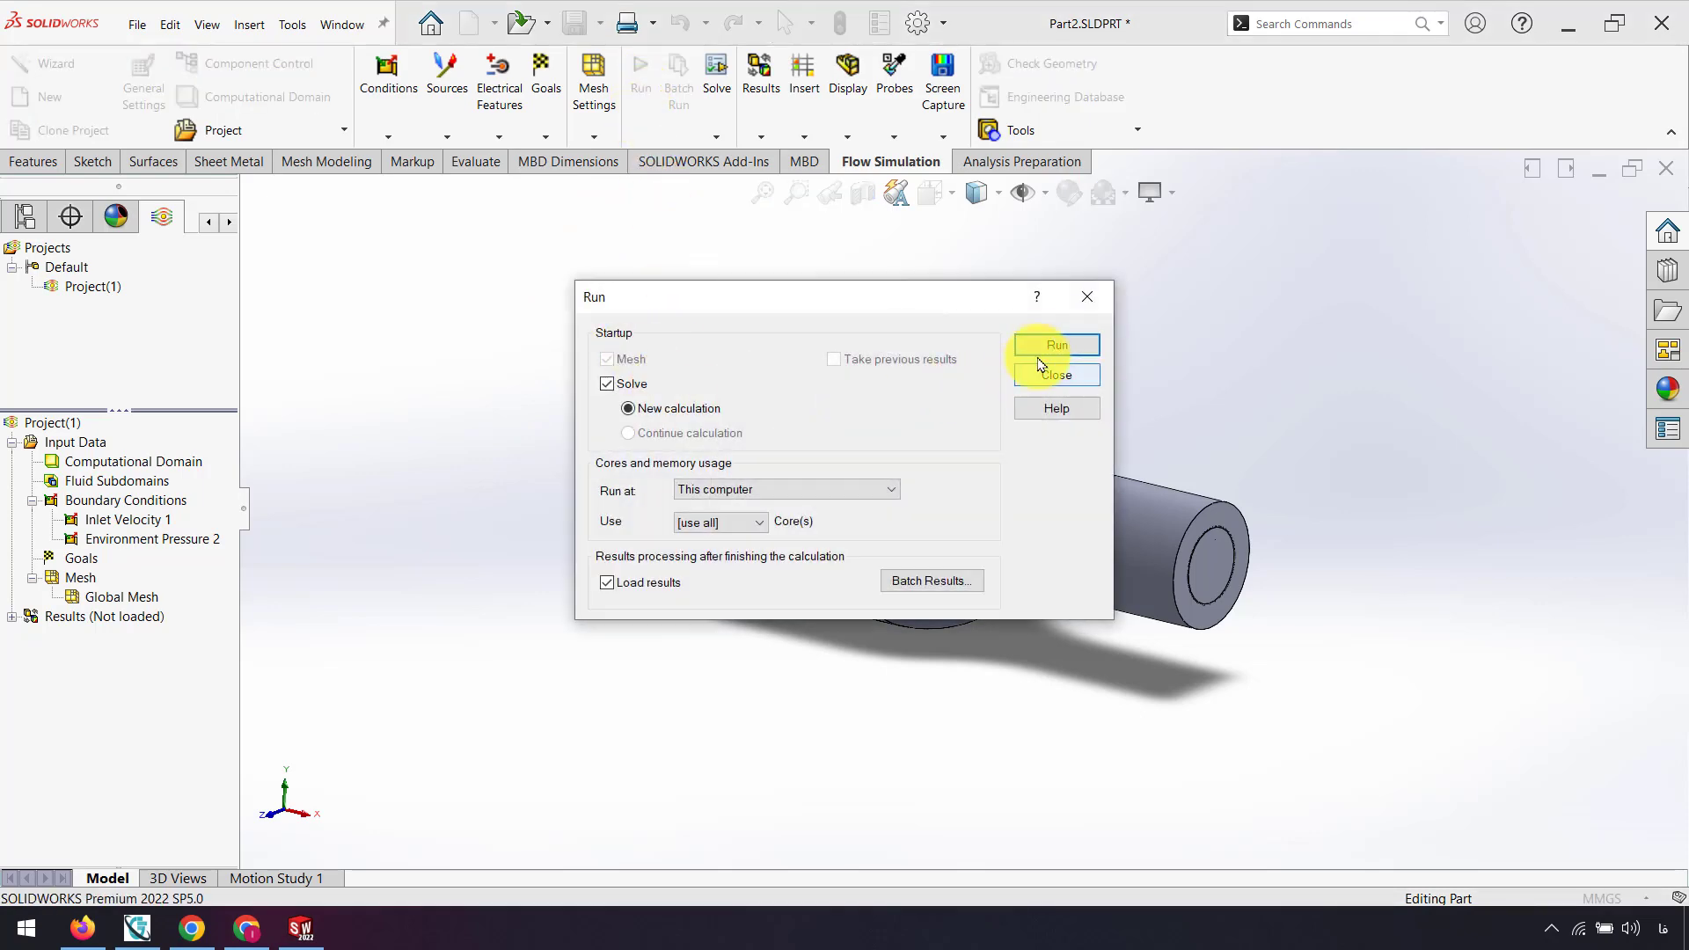
pyautogui.click(1040, 352)
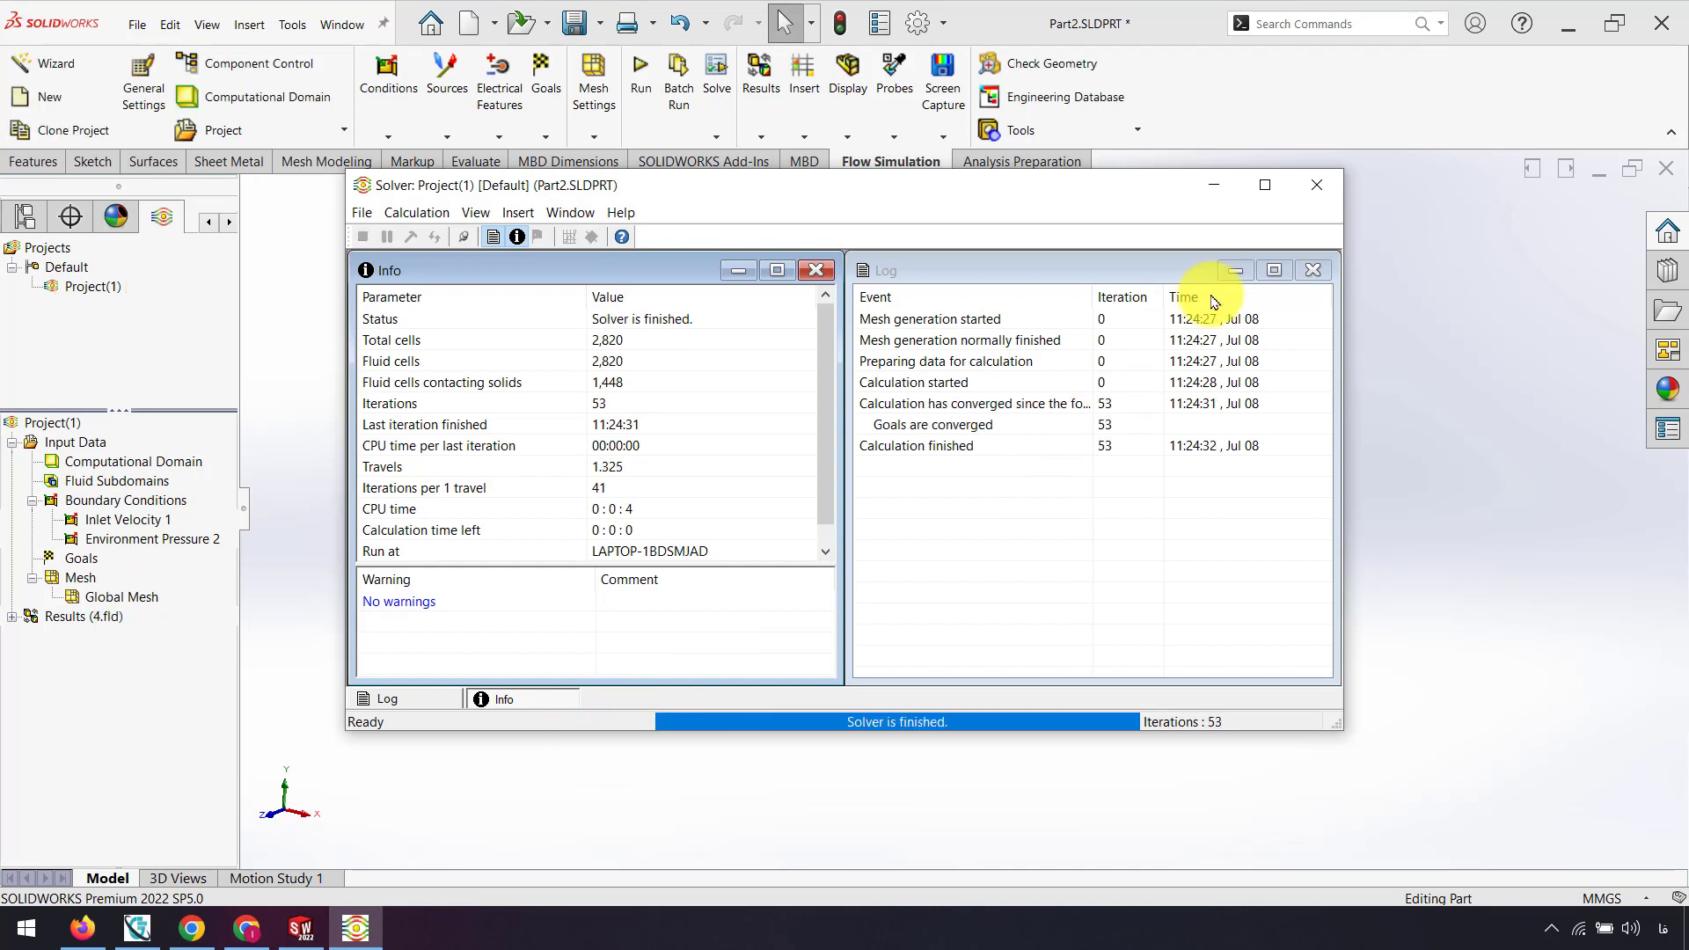
pyautogui.click(1315, 187)
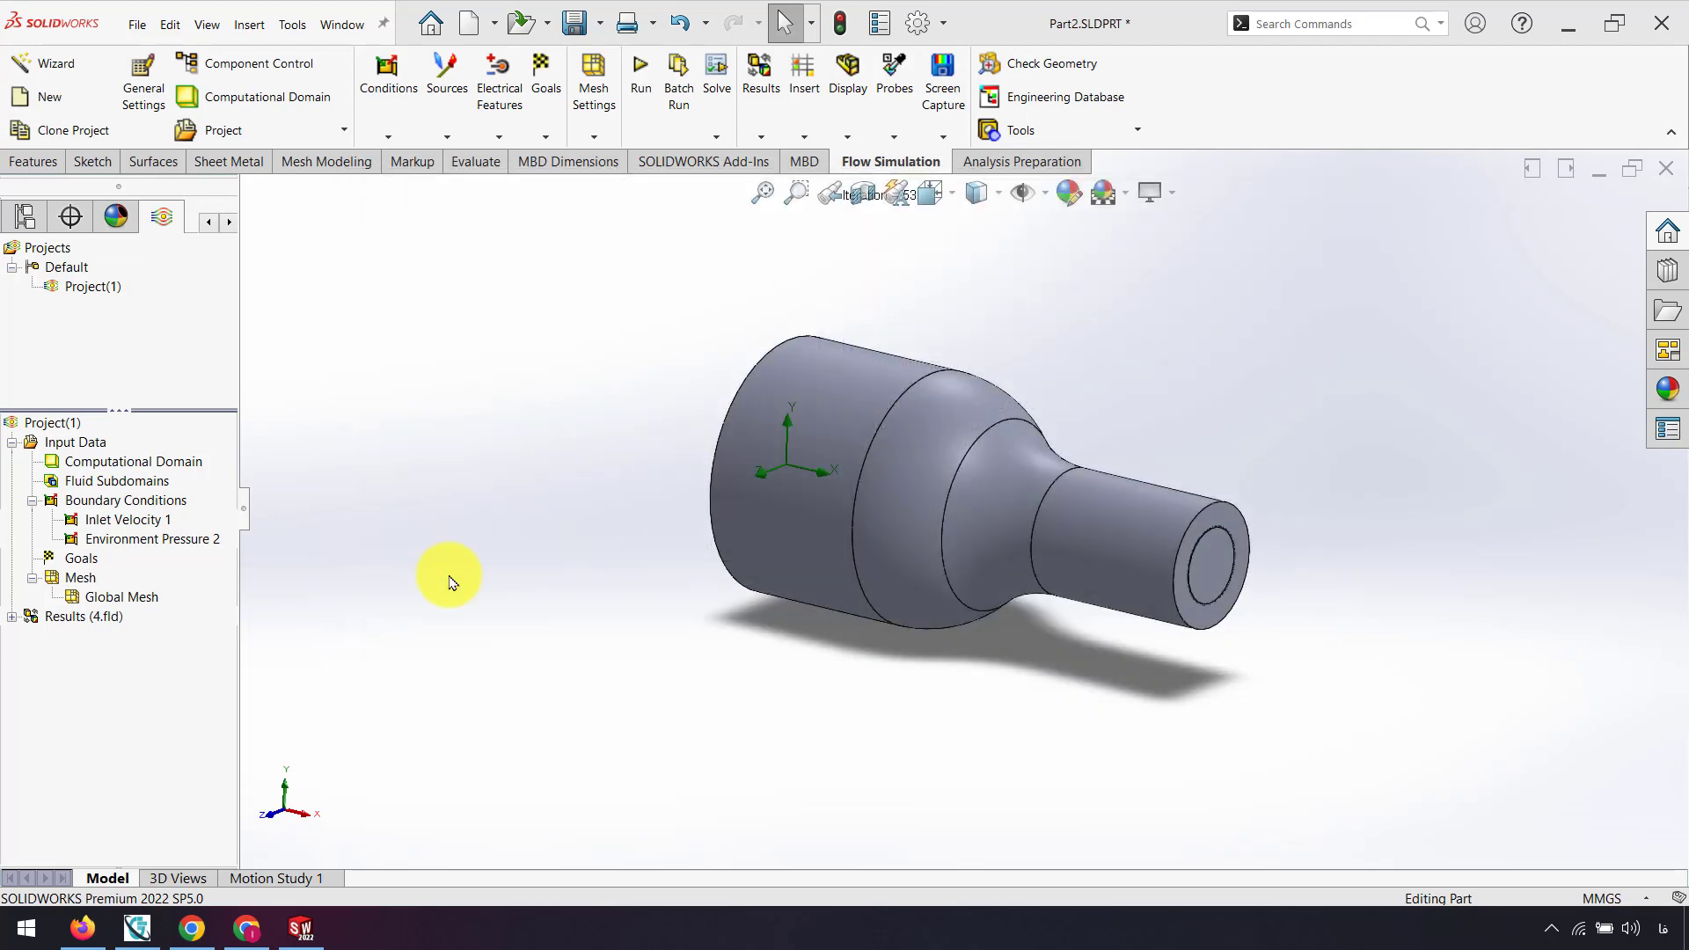
# Expand the results and set the model transparency to 0.50 so the nozzle's interior can be seen
pyautogui.click(16, 617)
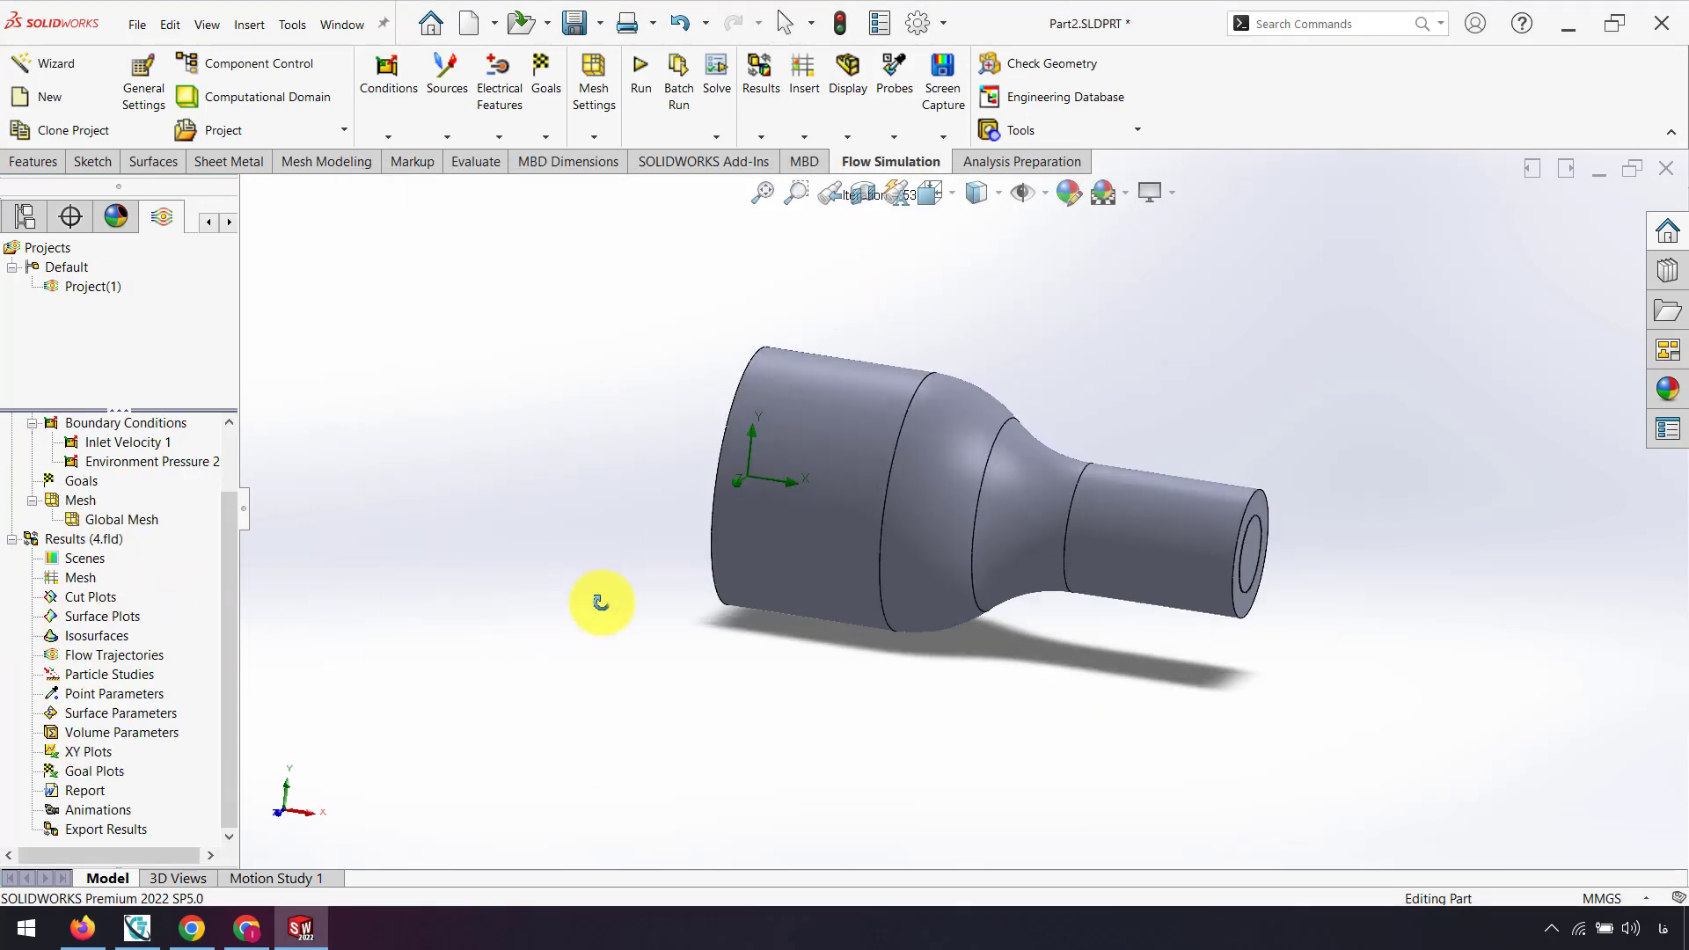
pyautogui.click(847, 137)
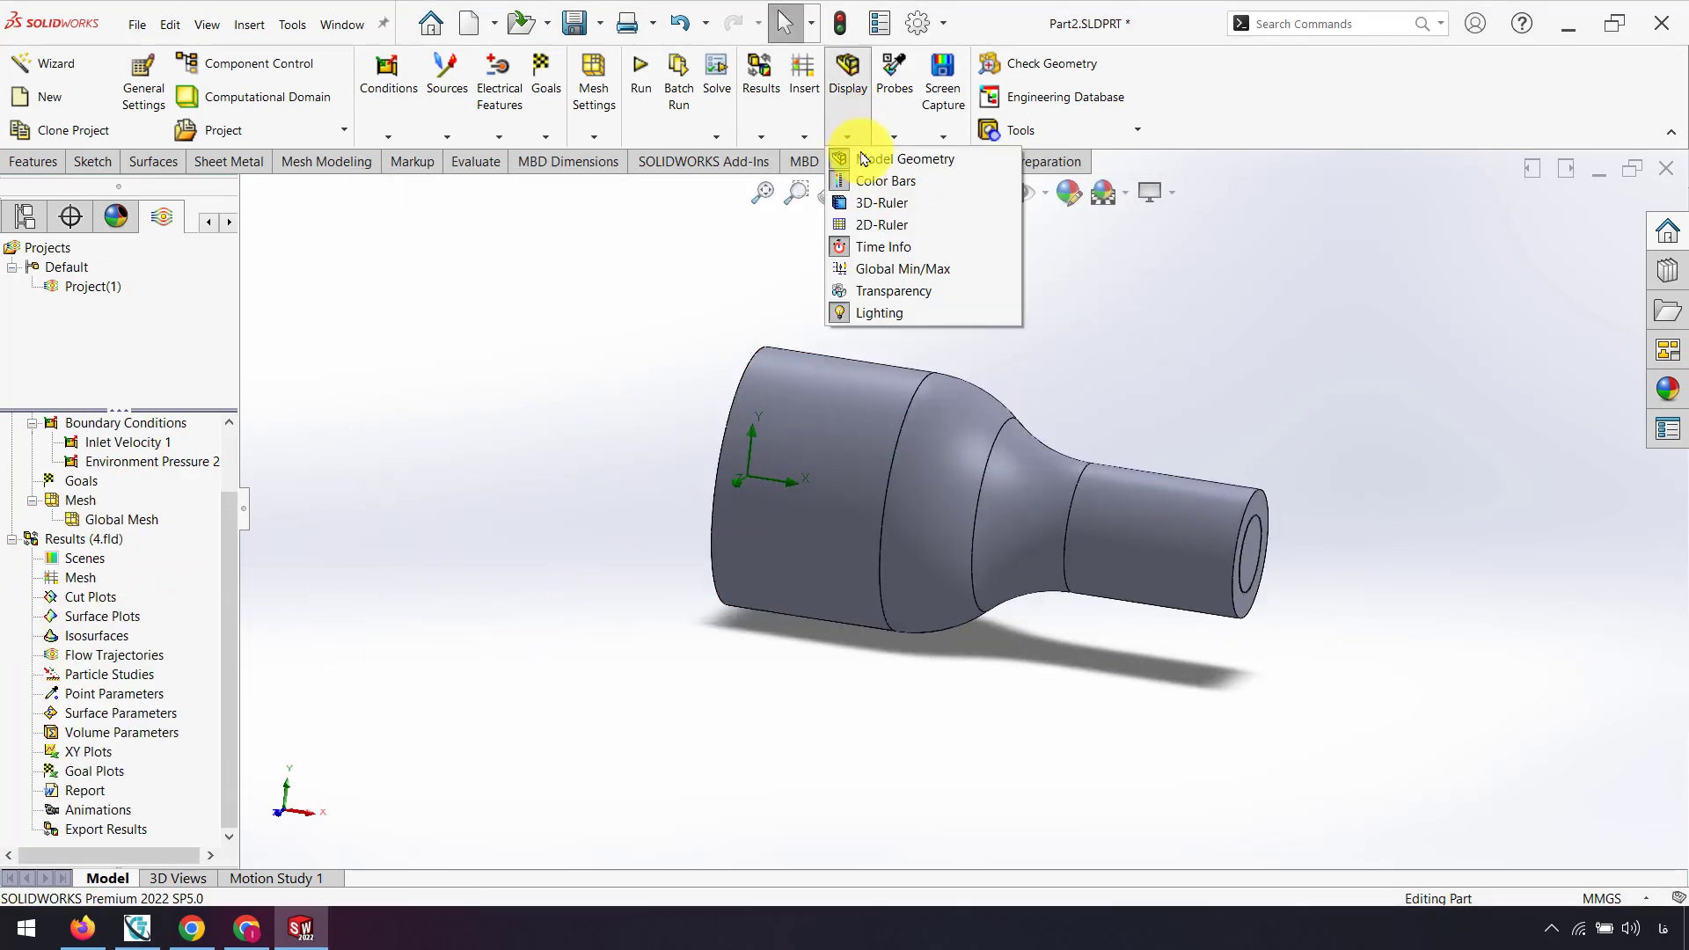
pyautogui.click(880, 290)
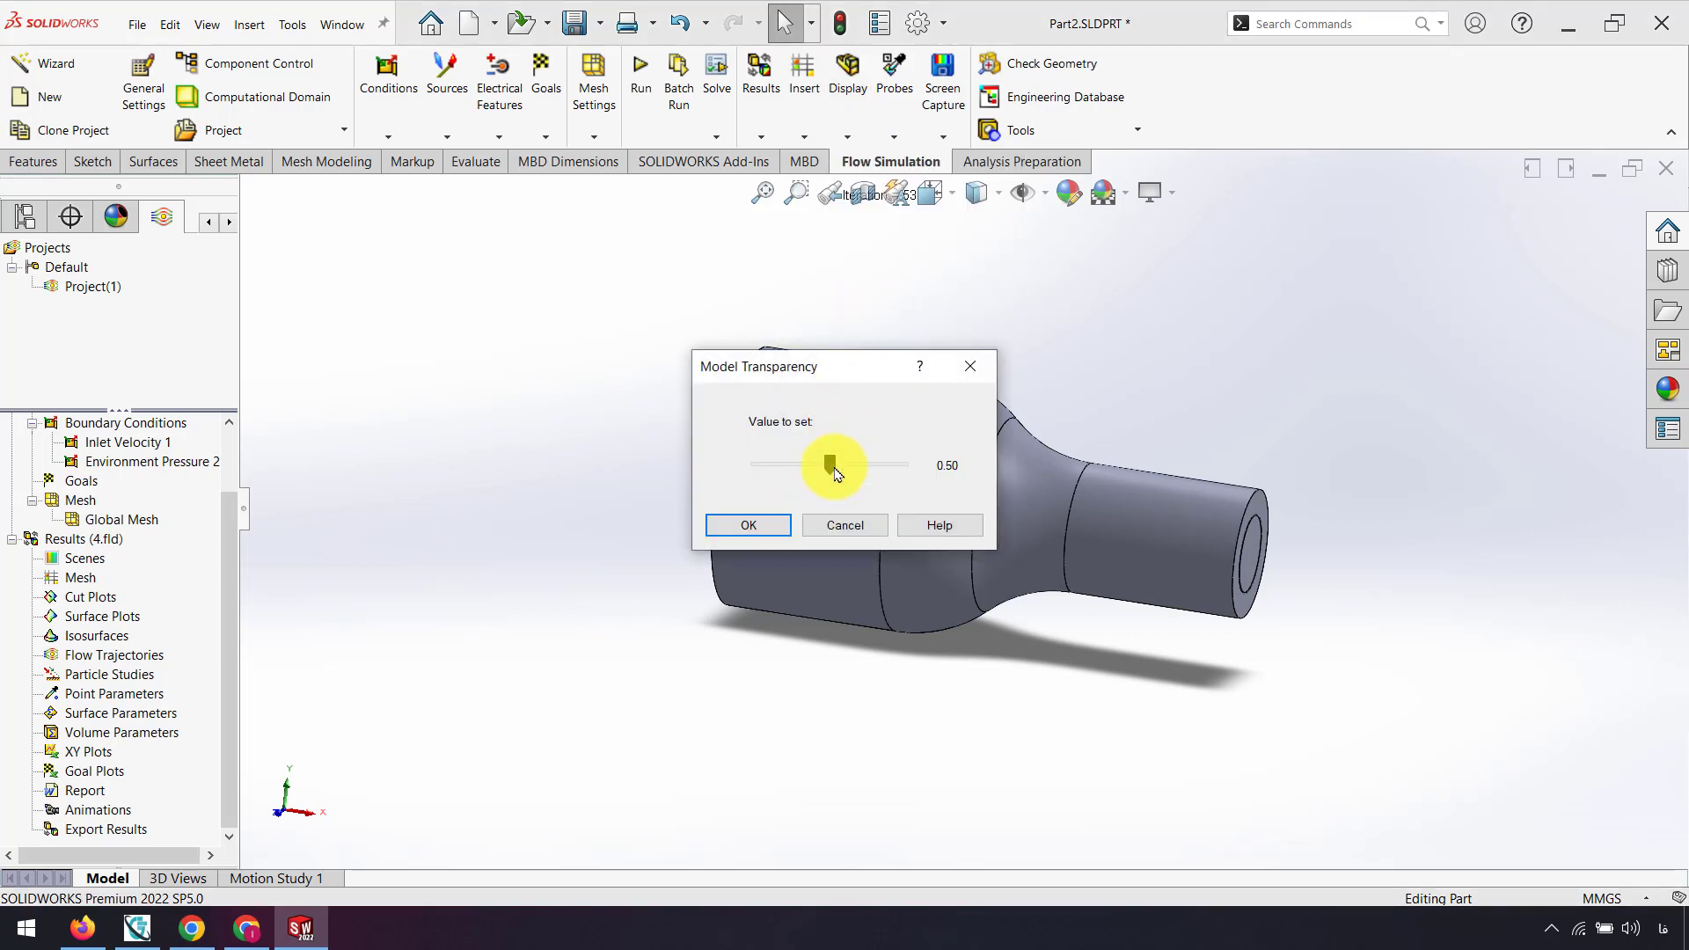
pyautogui.click(735, 528)
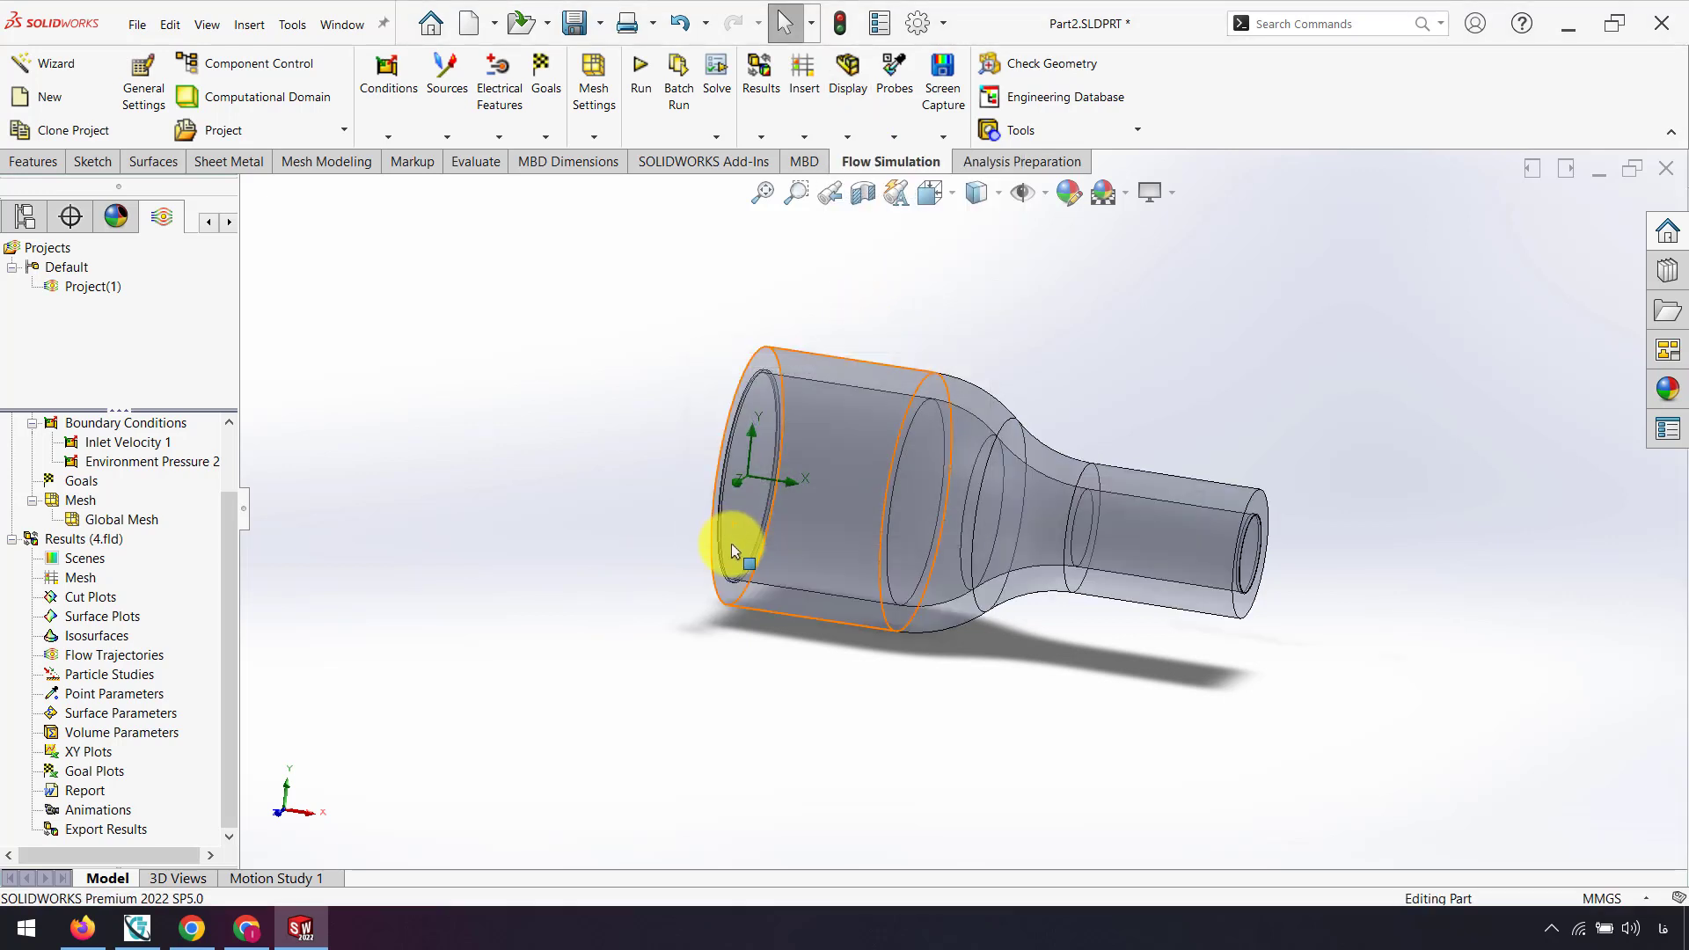
pyautogui.moveTo(800, 613); pyautogui.dragTo(784, 634, button='middle')
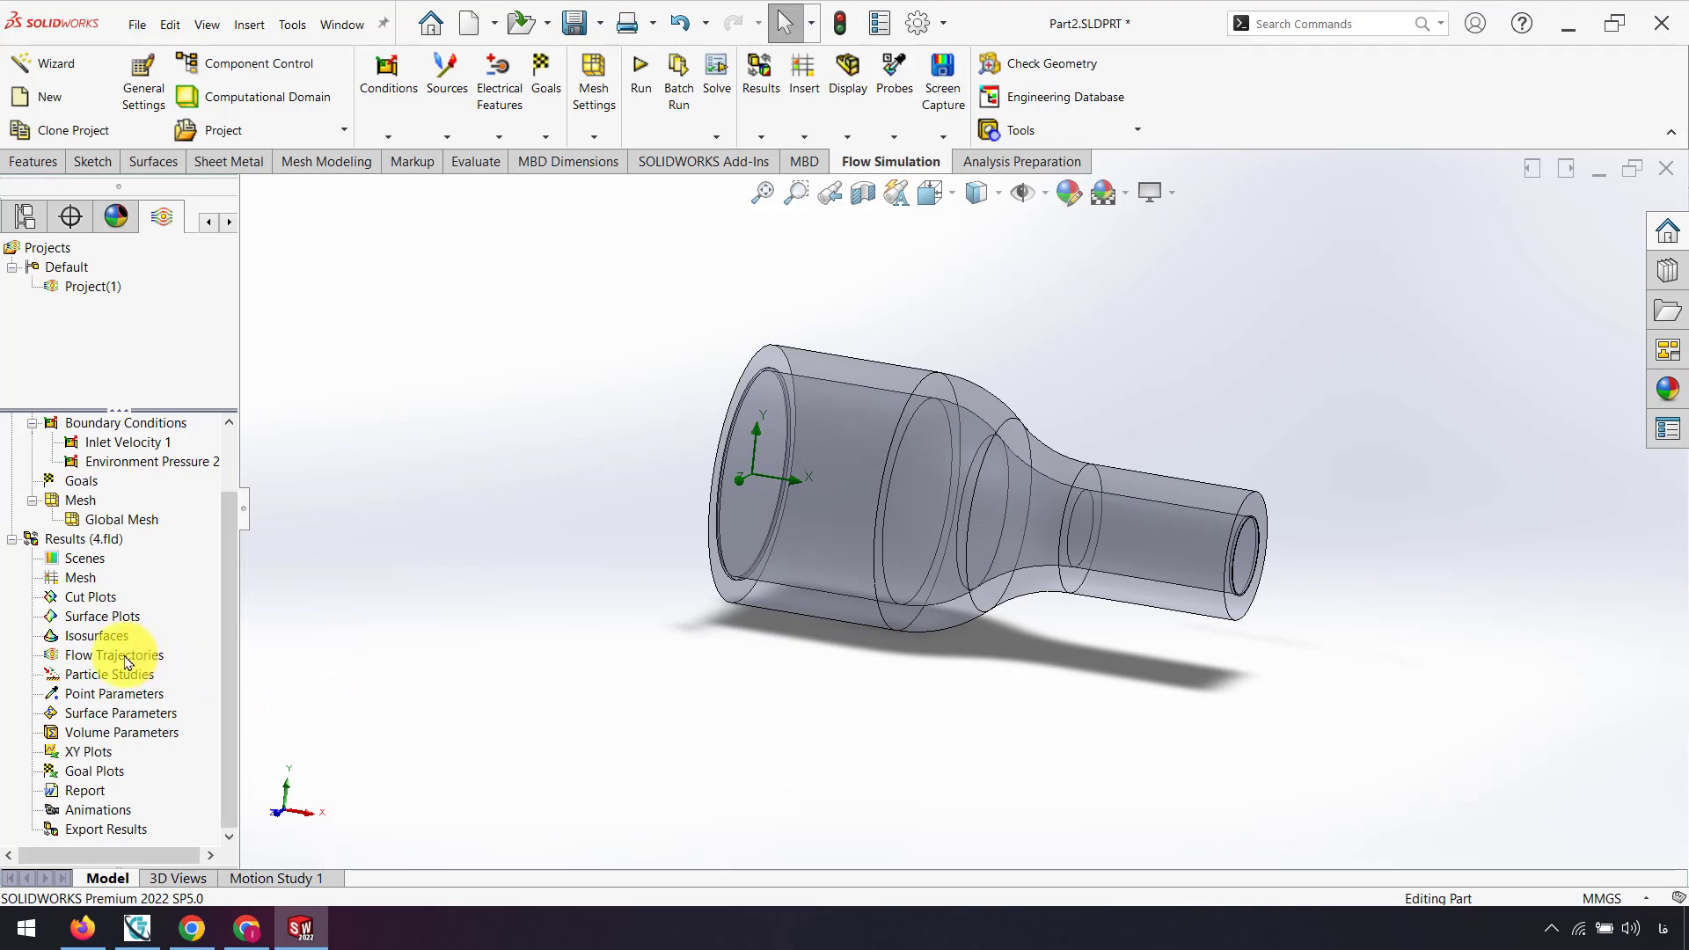
# Start a flow trajectories plot with the inner lid face at the wide inlet end as its starting face
pyautogui.doubleClick(162, 662)
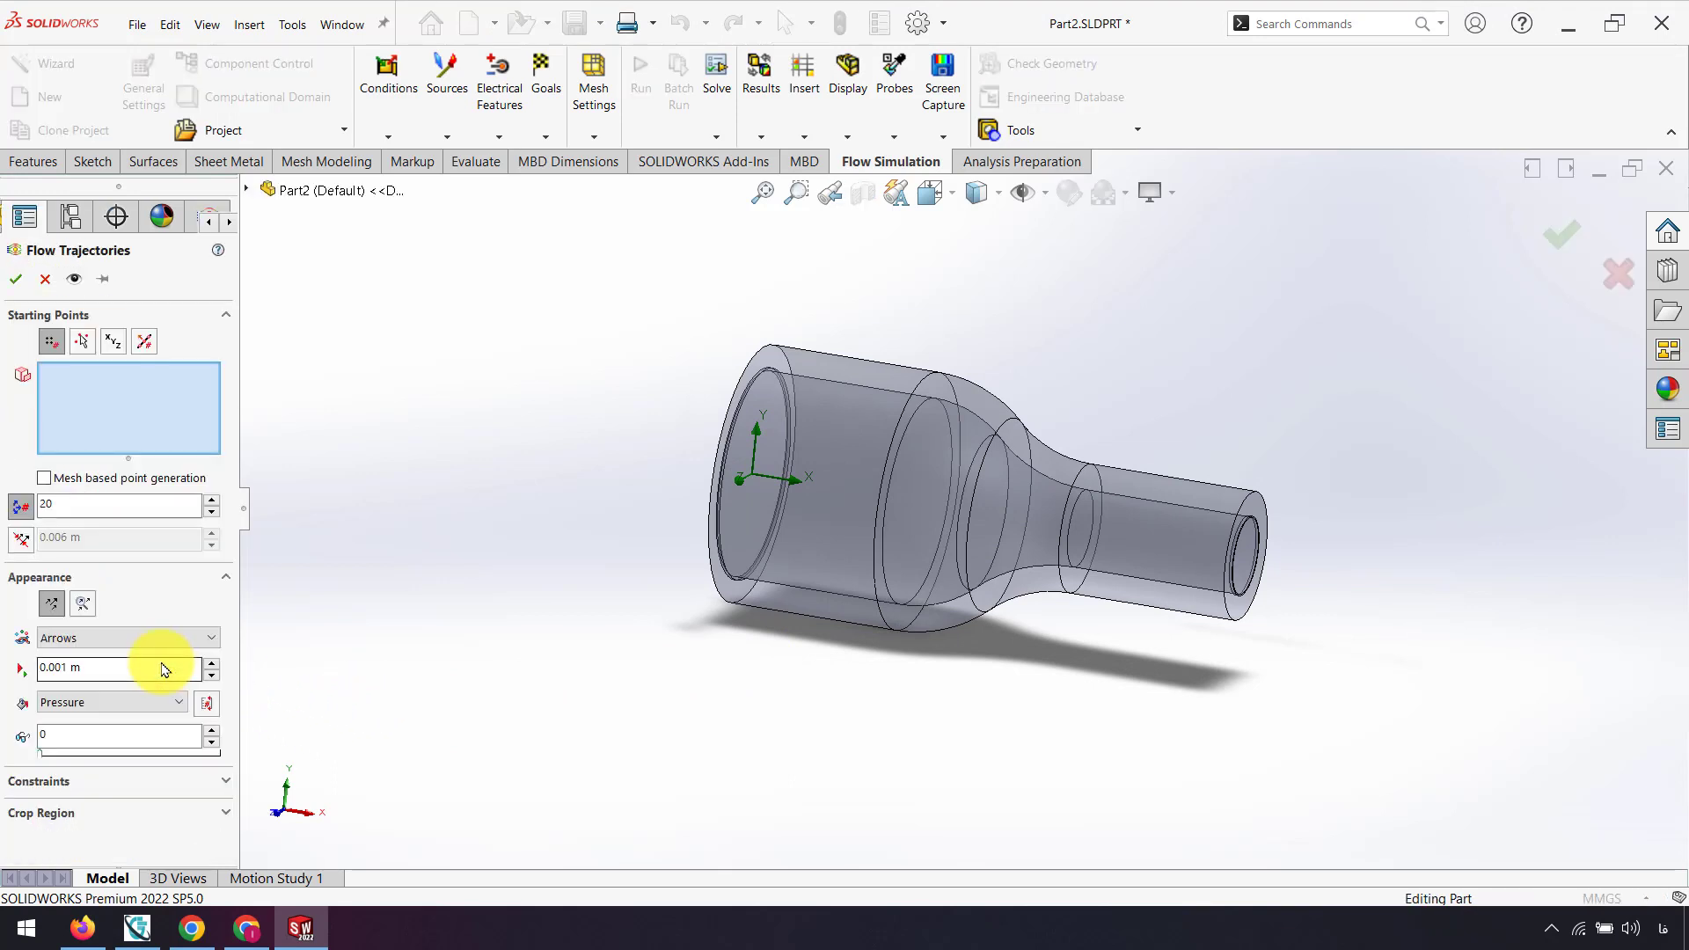
pyautogui.moveTo(343, 591); pyautogui.dragTo(579, 661, button='middle')
pyautogui.rightClick(764, 563)
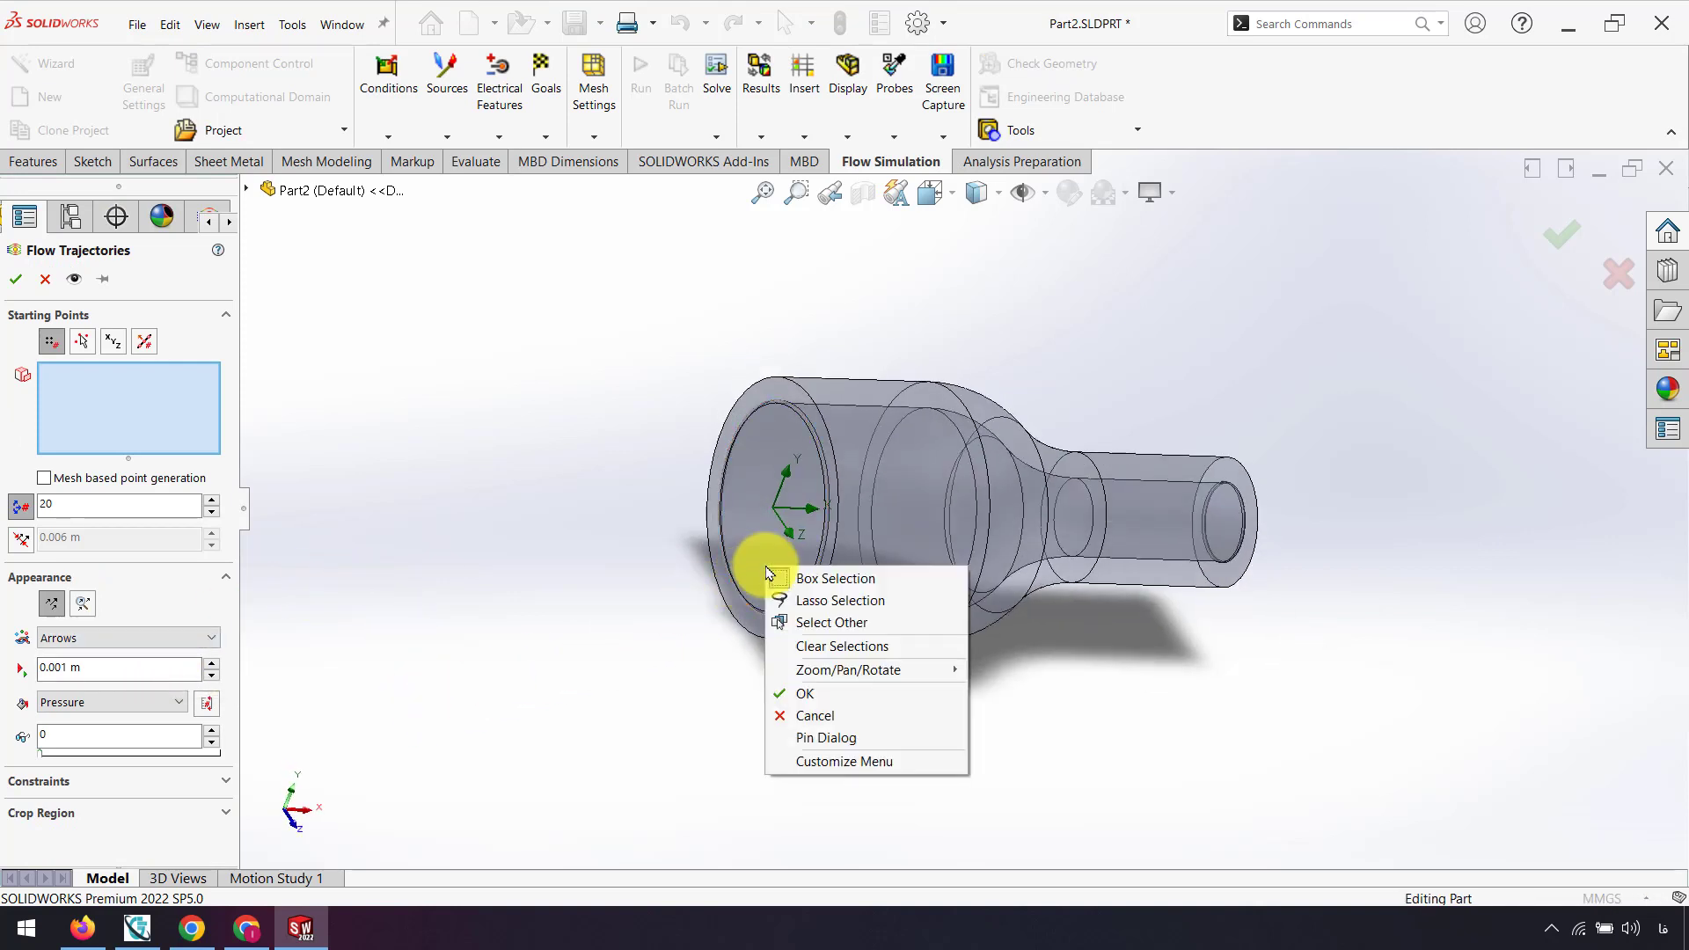
pyautogui.click(801, 626)
pyautogui.click(858, 666)
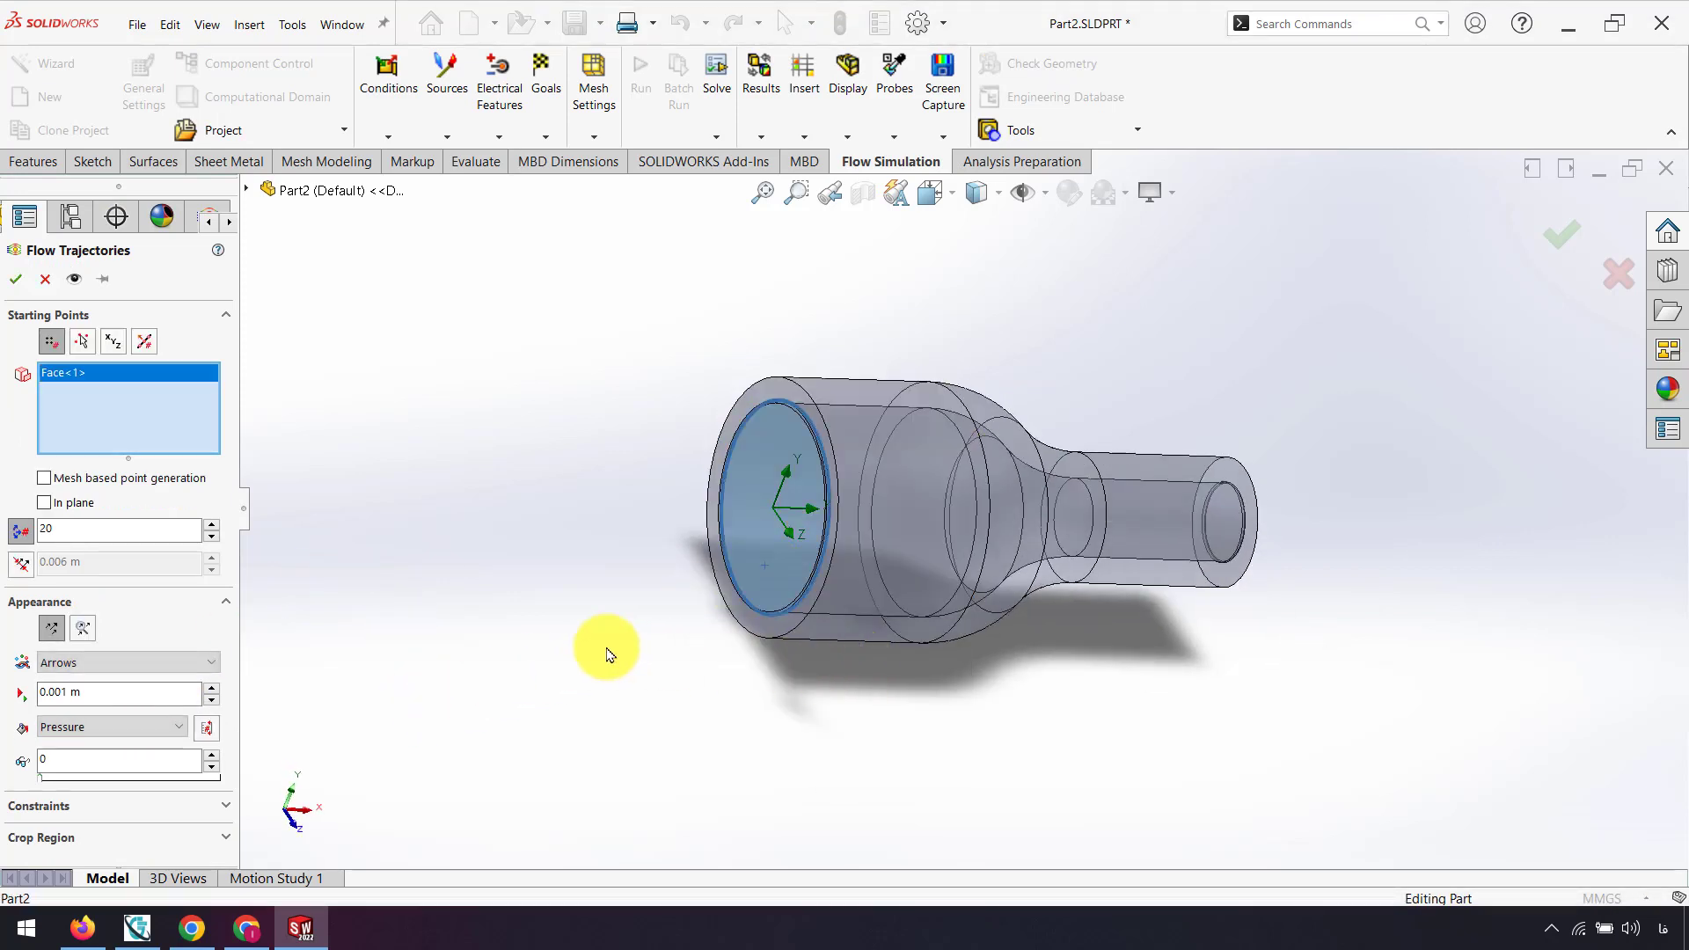
# Set the number of trajectory points to 100, keep arrows coloured by pressure, and create the flow trajectories plot
pyautogui.moveTo(485, 628); pyautogui.dragTo(334, 613, button='middle')
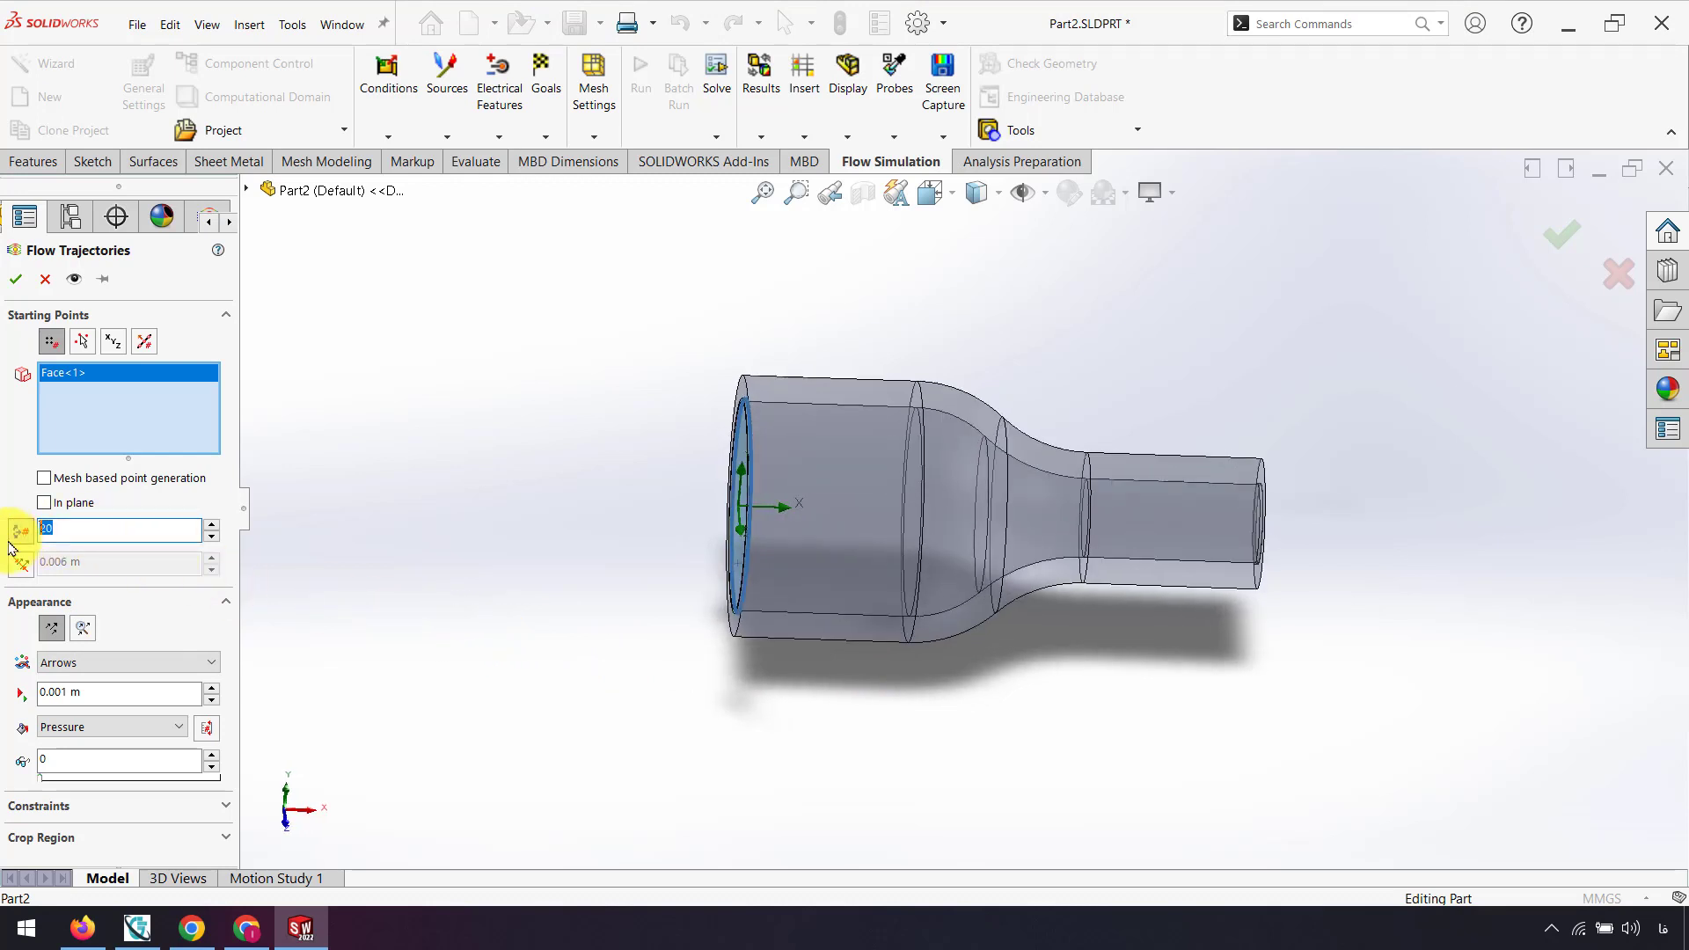
pyautogui.click(105, 668)
pyautogui.click(48, 675)
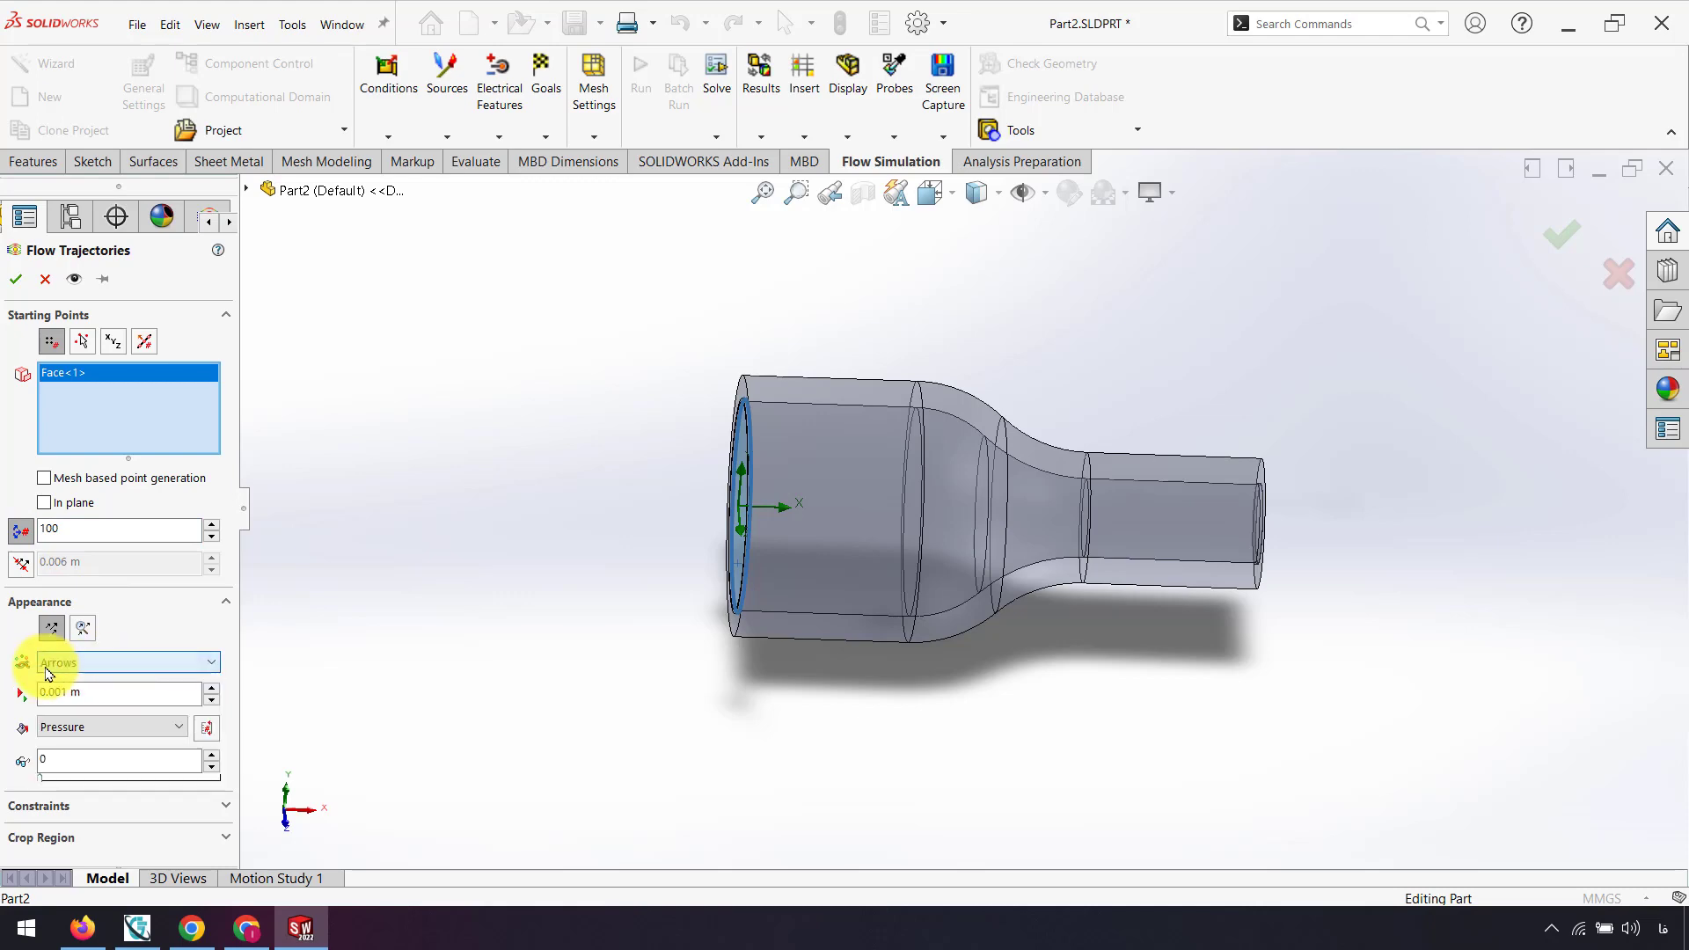
pyautogui.click(15, 282)
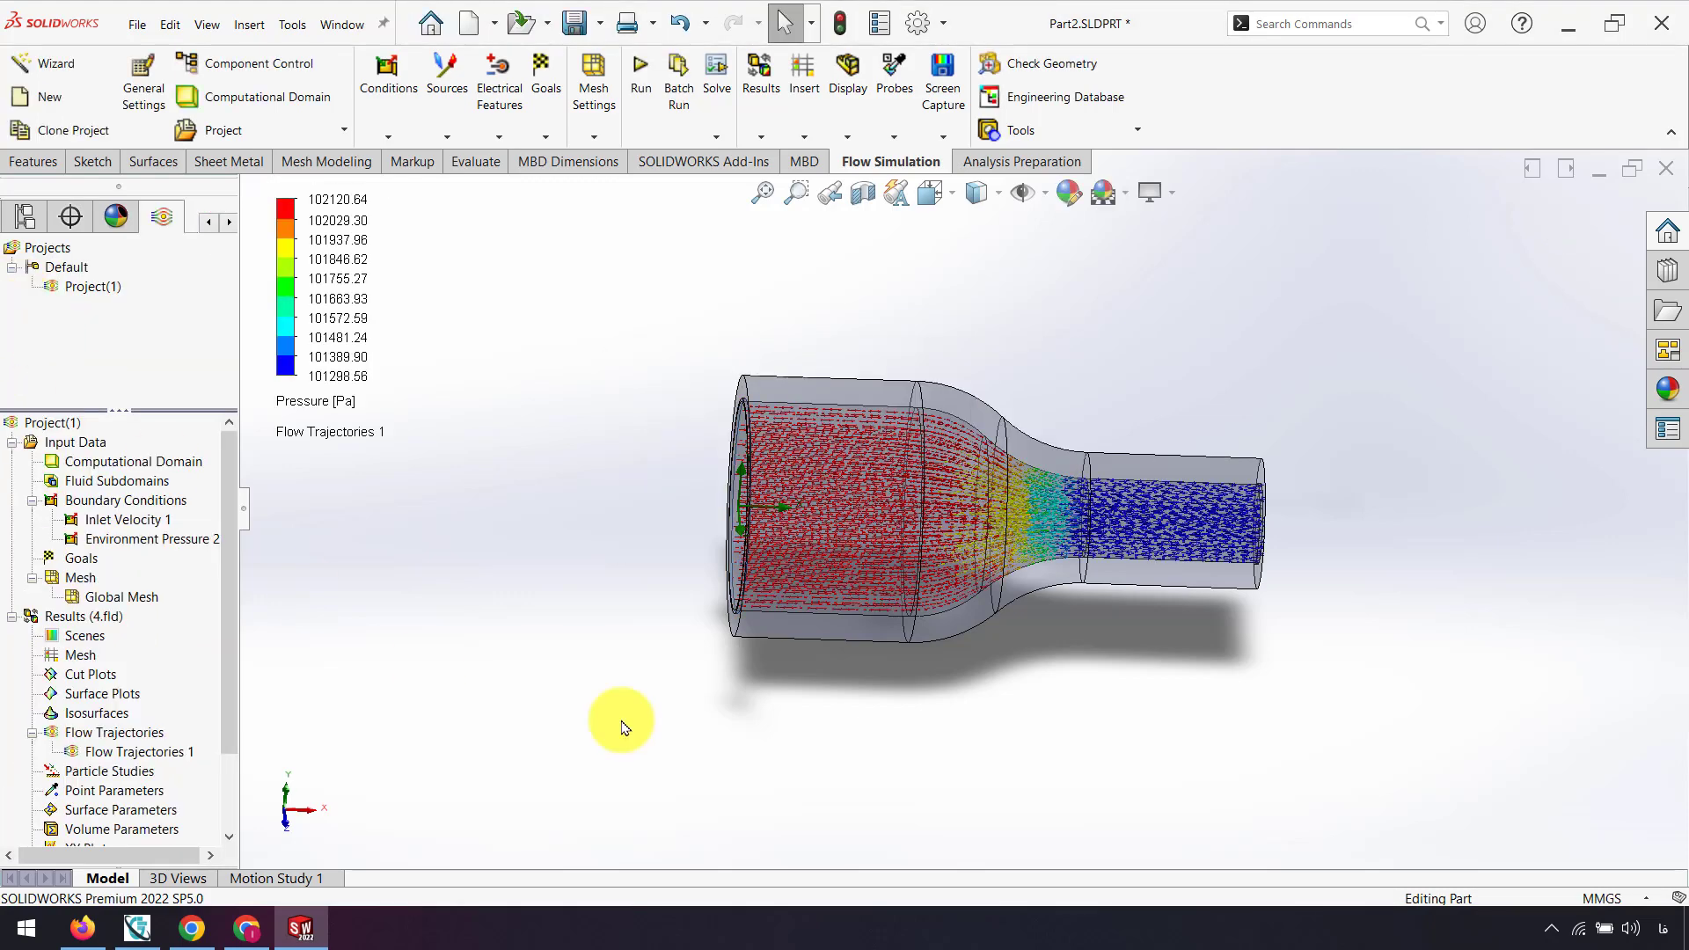
pyautogui.moveTo(622, 716); pyautogui.dragTo(788, 690, button='middle')
pyautogui.scroll(-3, 906, 500)
pyautogui.moveTo(908, 498); pyautogui.dragTo(939, 512, button='middle')
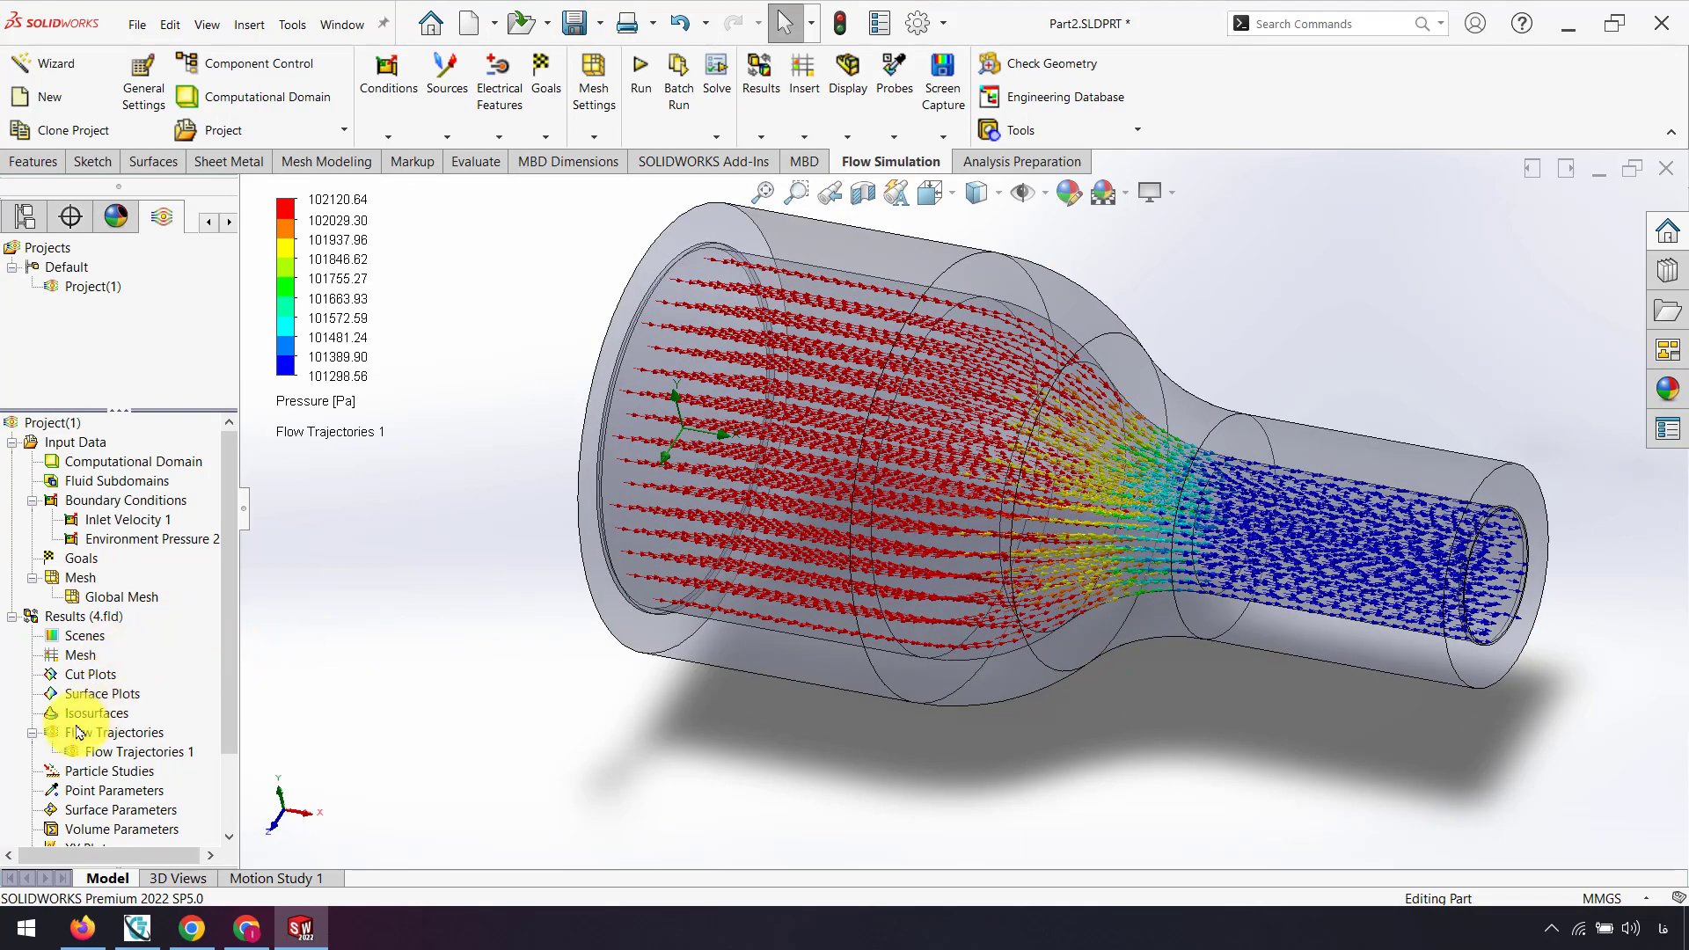
# Play the animation of the pressure-coloured flow trajectories, watch the flow through the nozzle, and stop the playback
pyautogui.rightClick(99, 759)
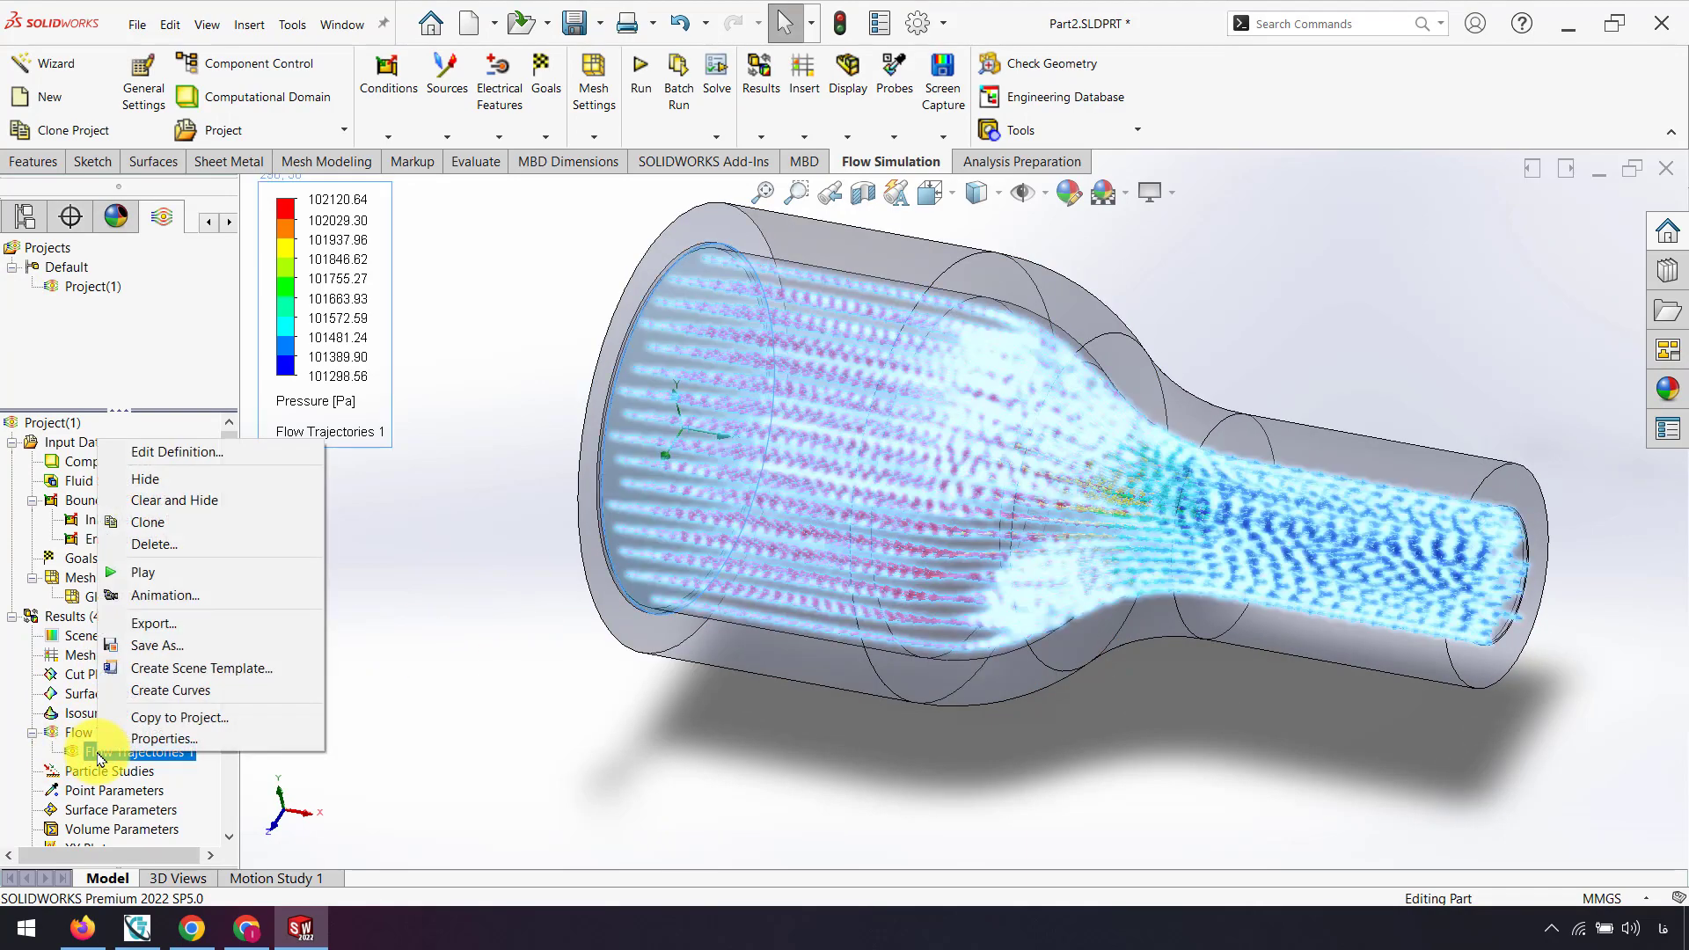
pyautogui.click(178, 576)
pyautogui.scroll(1, 1395, 554)
pyautogui.scroll(-1, 1418, 537)
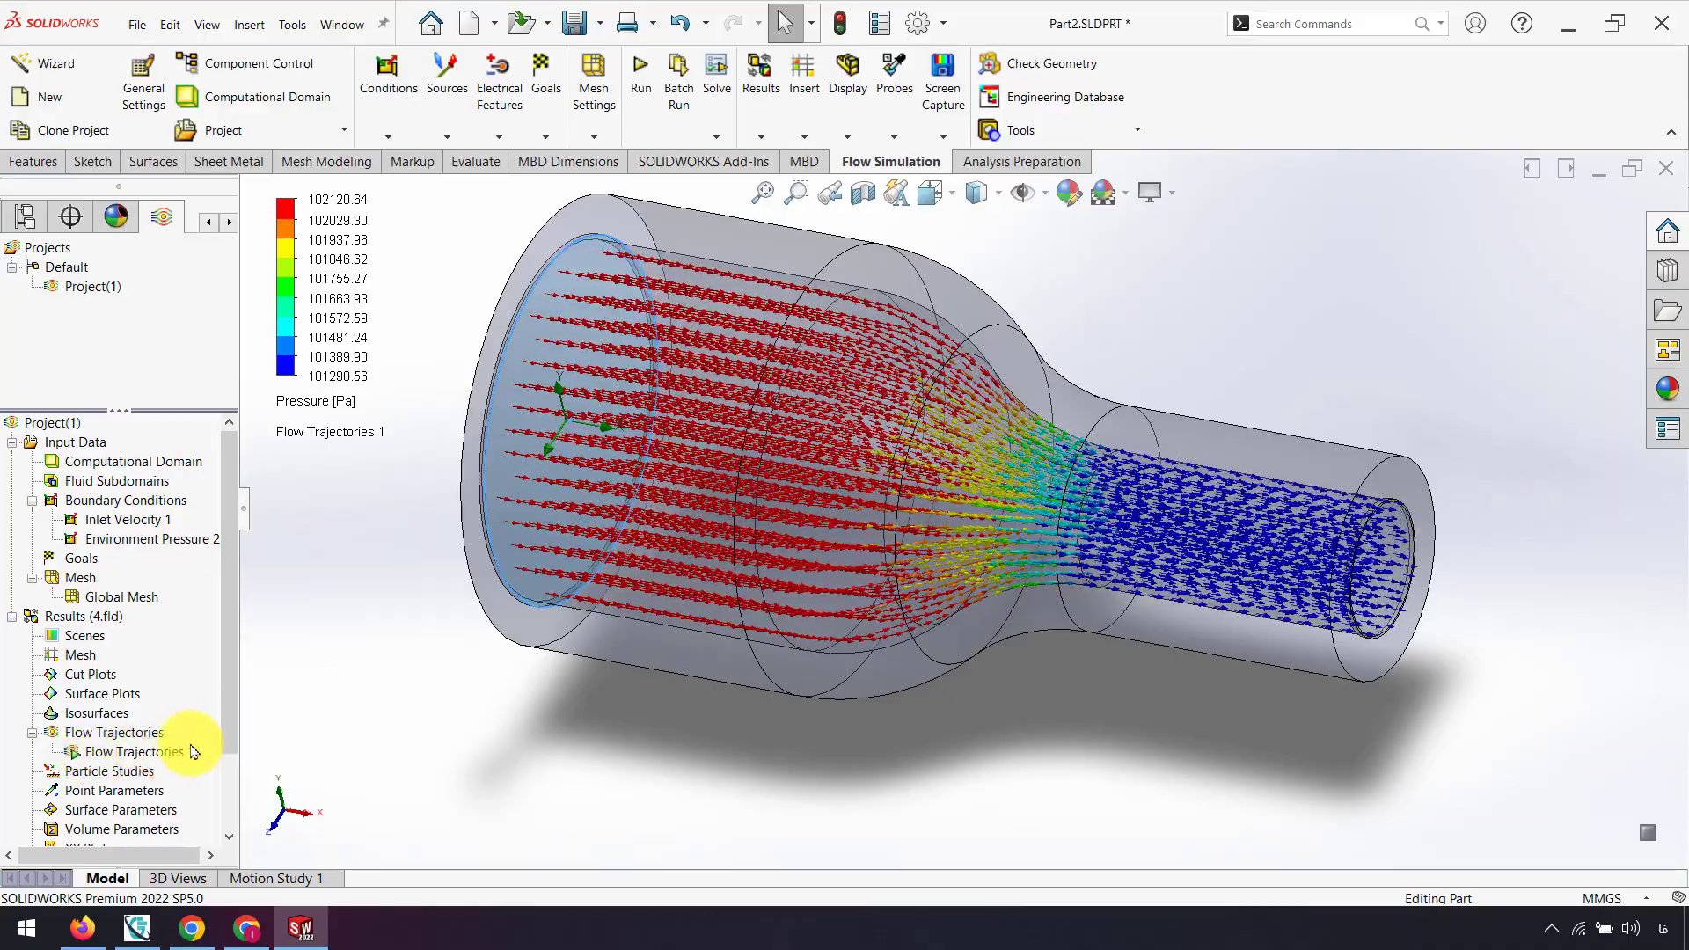
pyautogui.rightClick(160, 748)
pyautogui.click(230, 570)
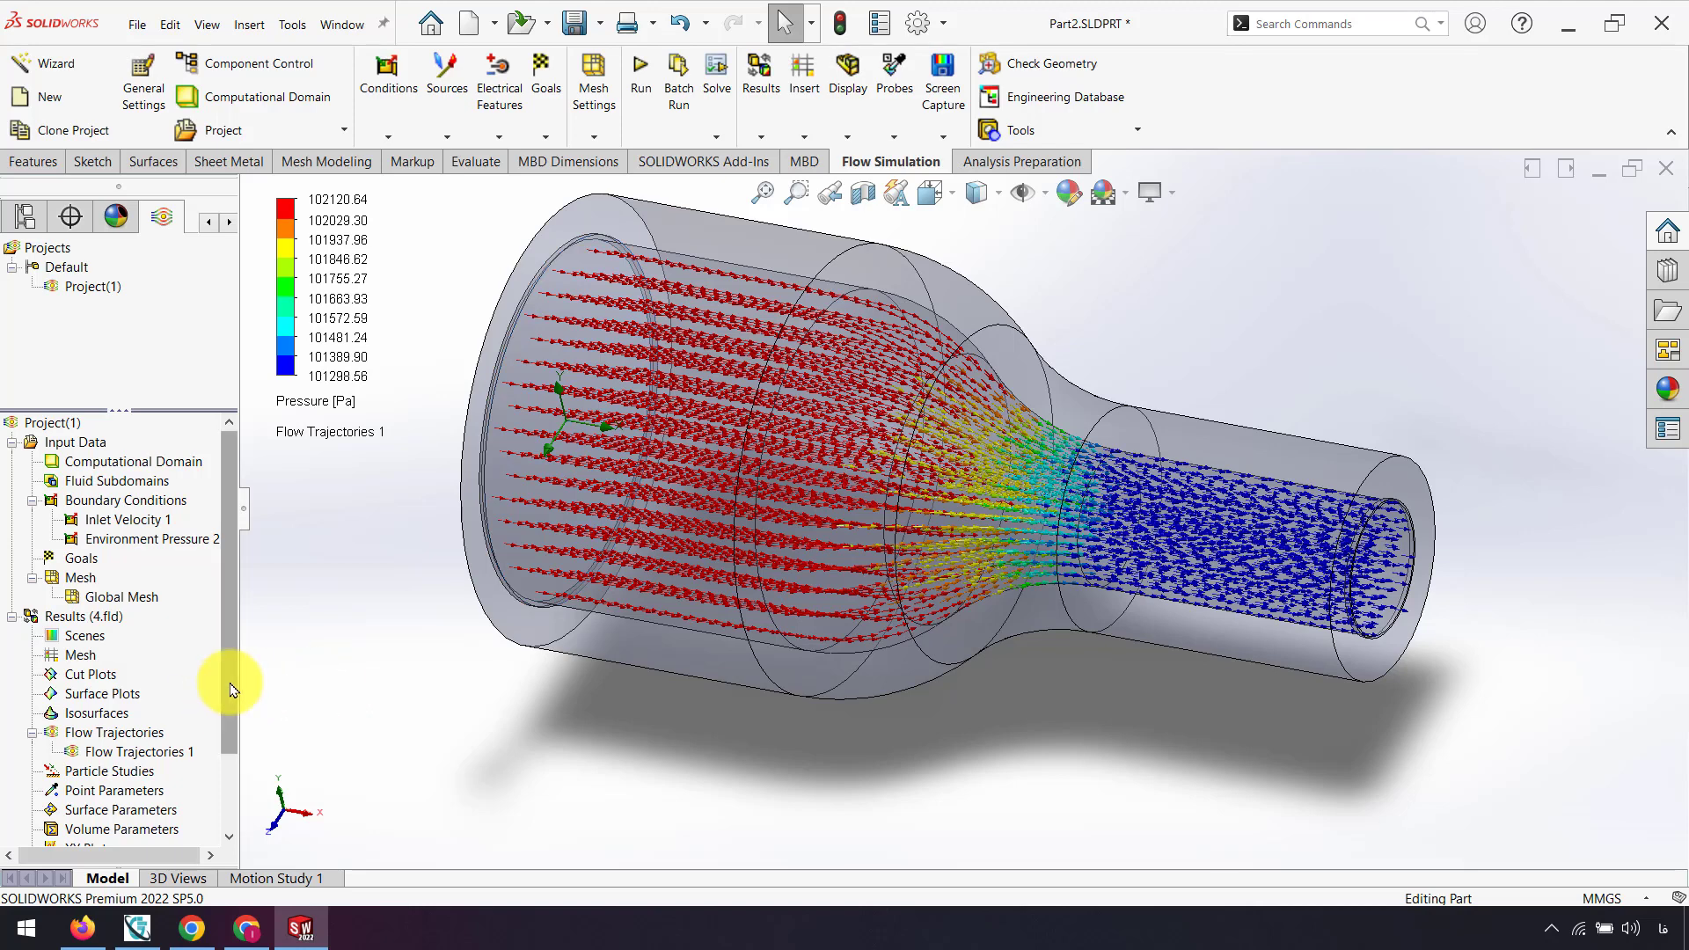
# Evaluate the Velocity surface parameter on the inner lid face at the narrow outlet, show its values, and accept the result
pyautogui.click(158, 819)
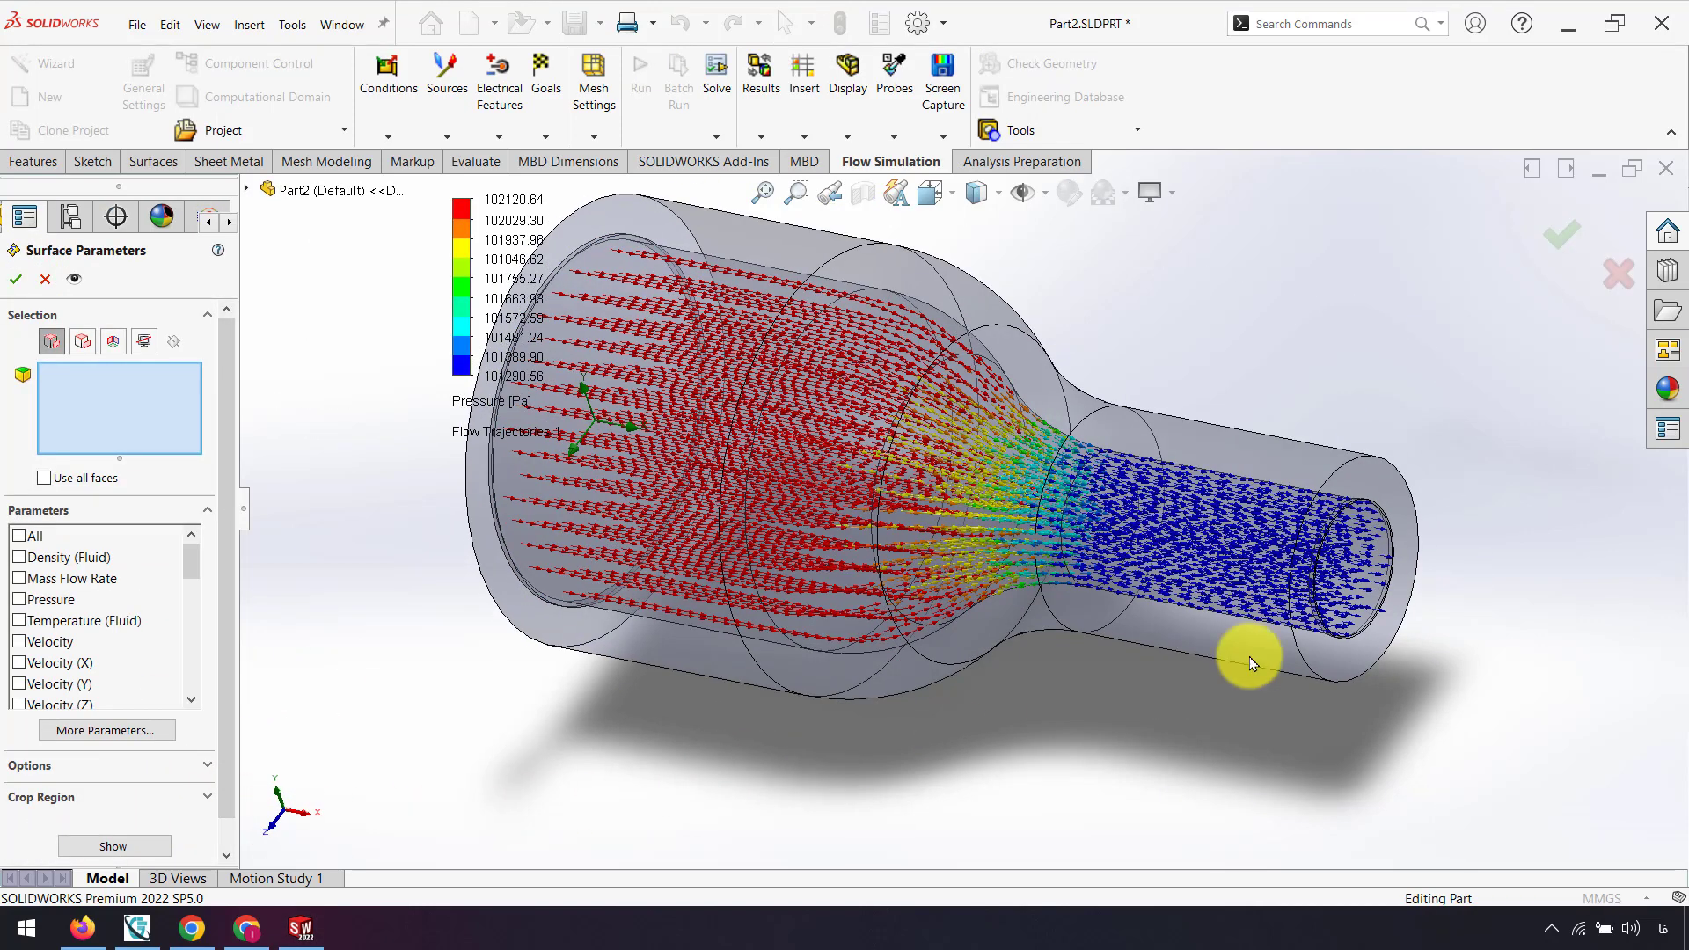
pyautogui.rightClick(1381, 570)
pyautogui.click(1454, 635)
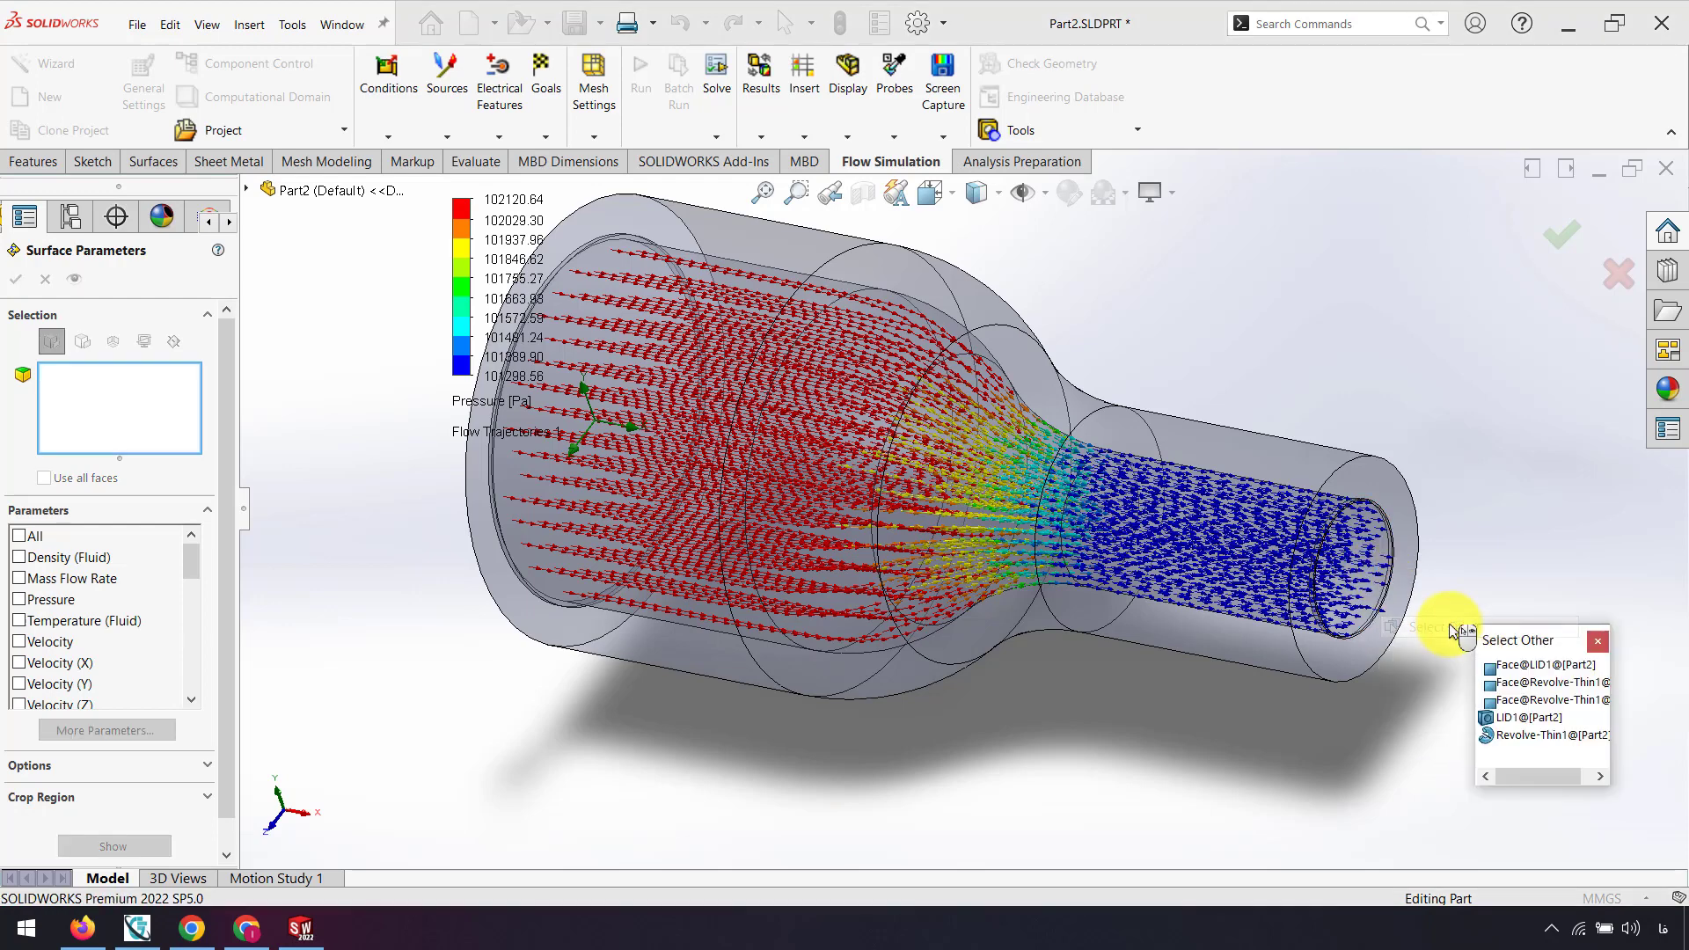
pyautogui.click(1511, 668)
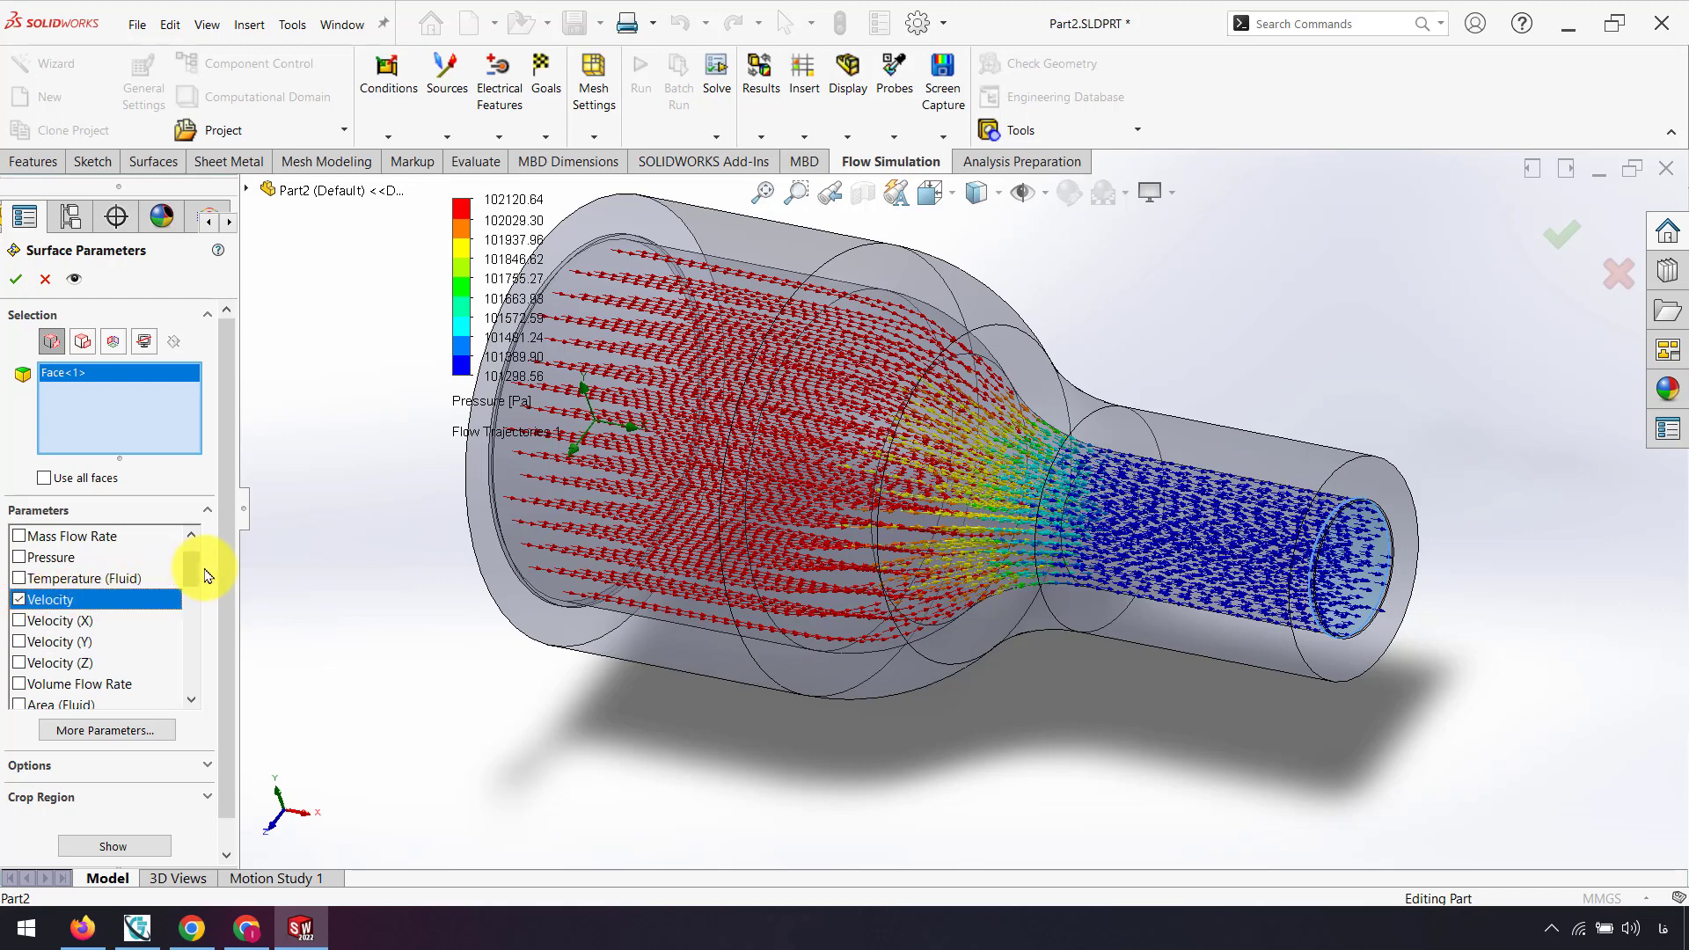
pyautogui.click(114, 846)
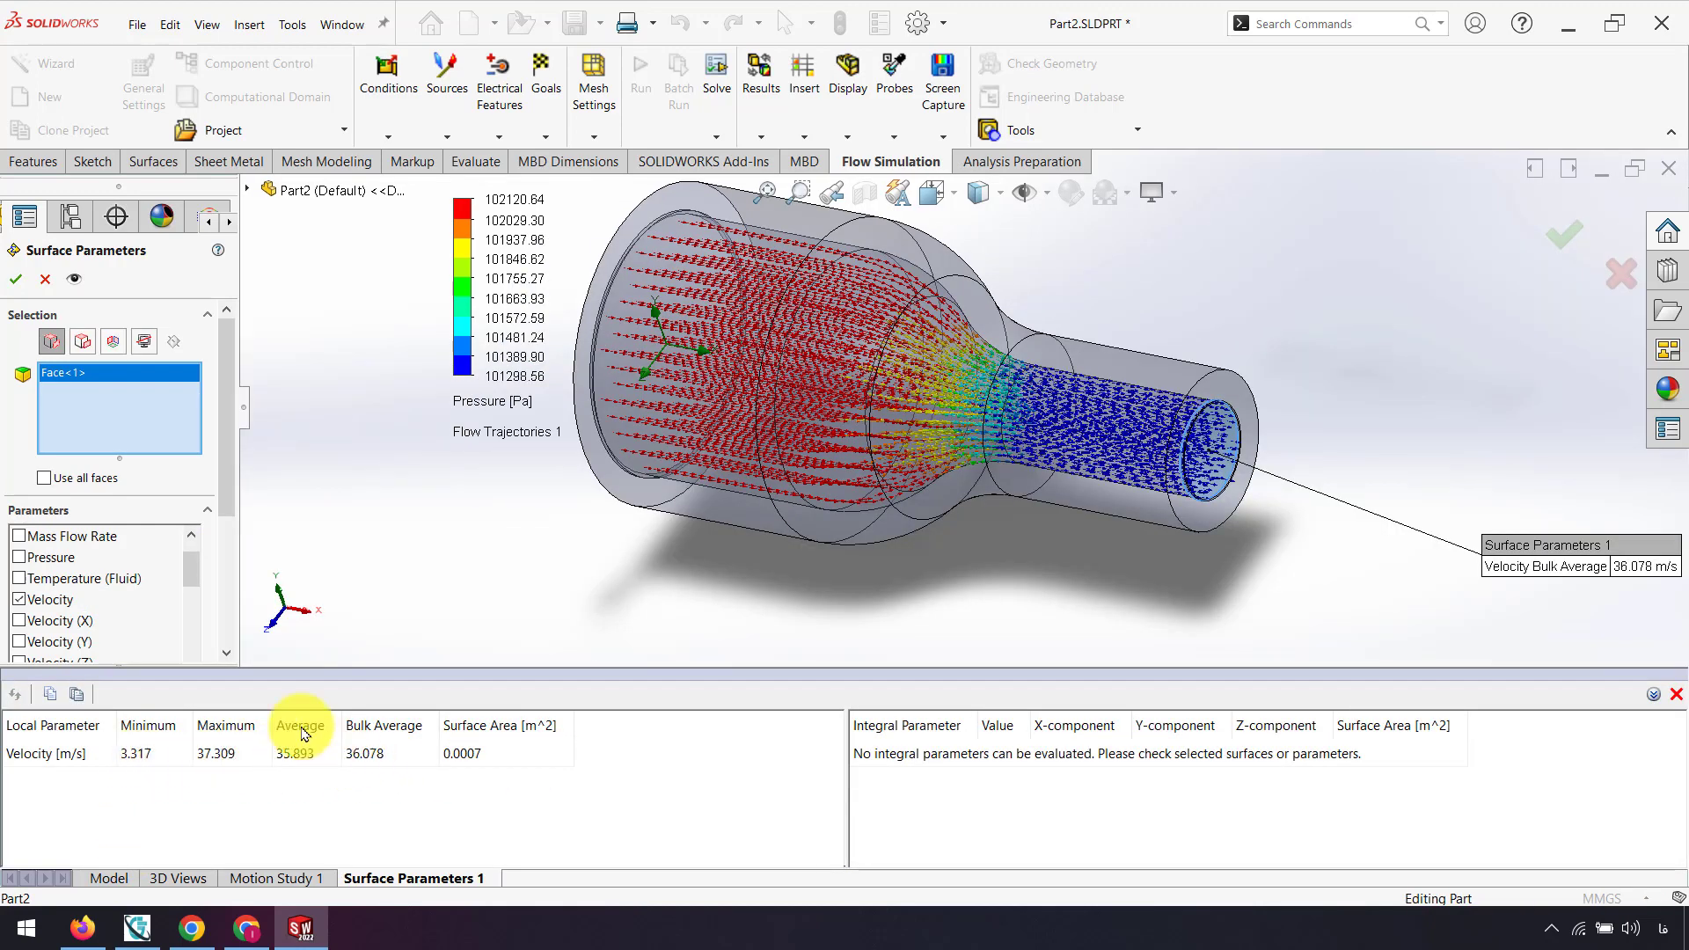
pyautogui.click(15, 279)
# Move the surface parameters callout up so it sits above the narrow outlet end of the nozzle
pyautogui.scroll(3, 1302, 742)
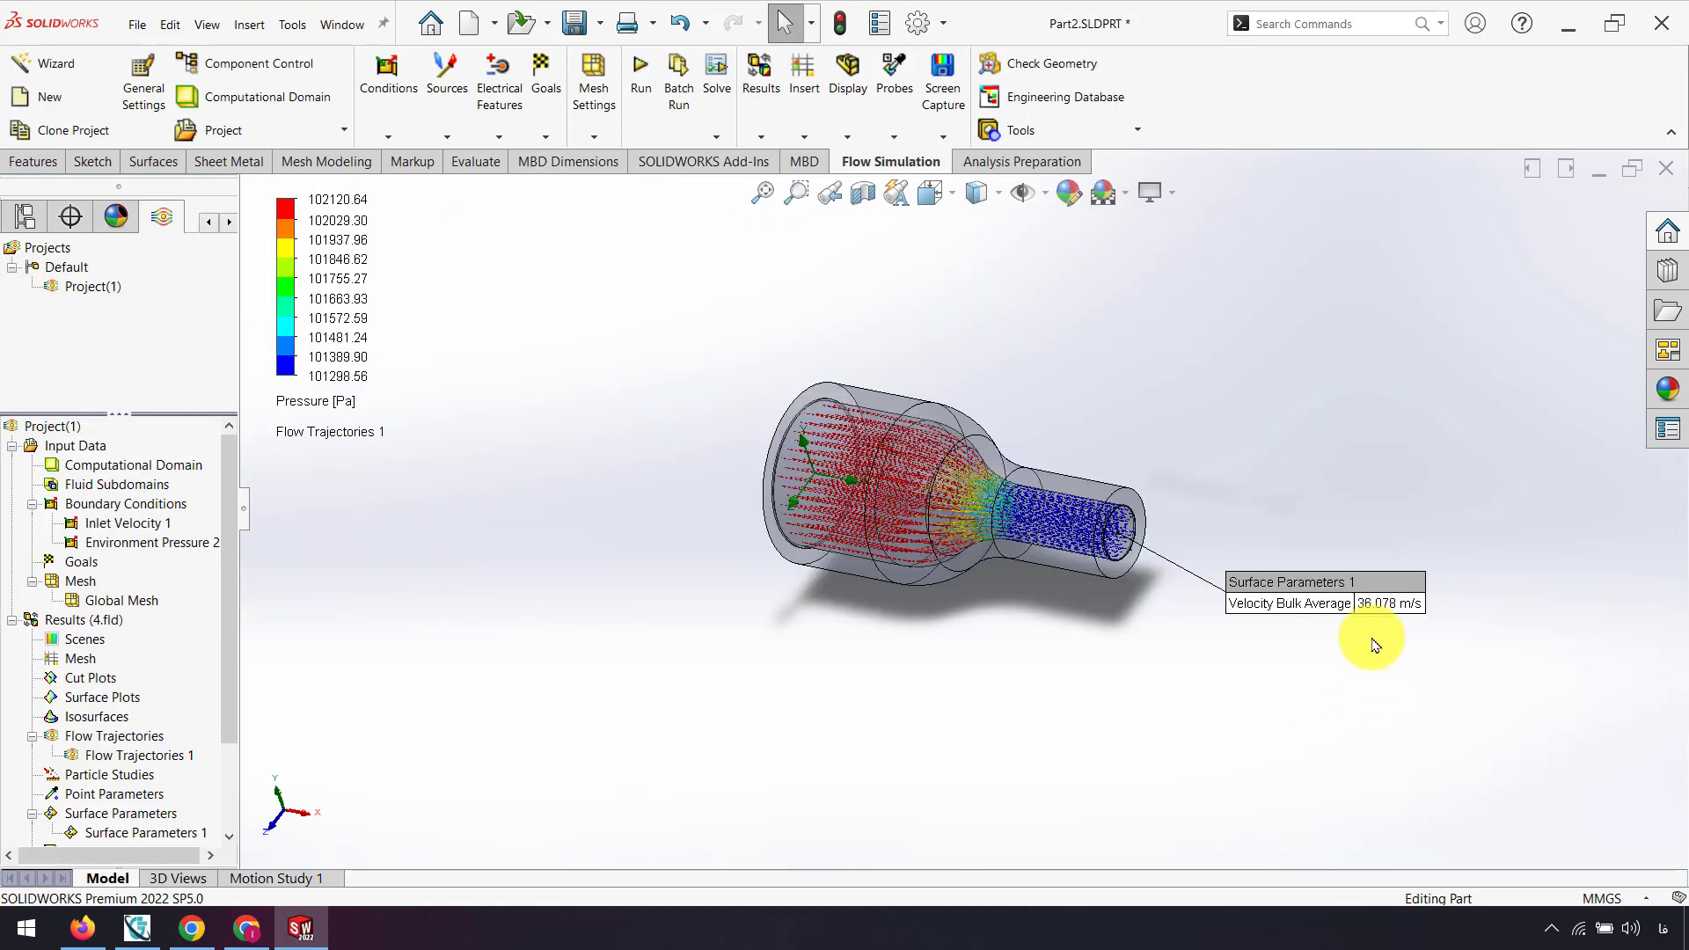
pyautogui.moveTo(1322, 589); pyautogui.dragTo(1282, 455)
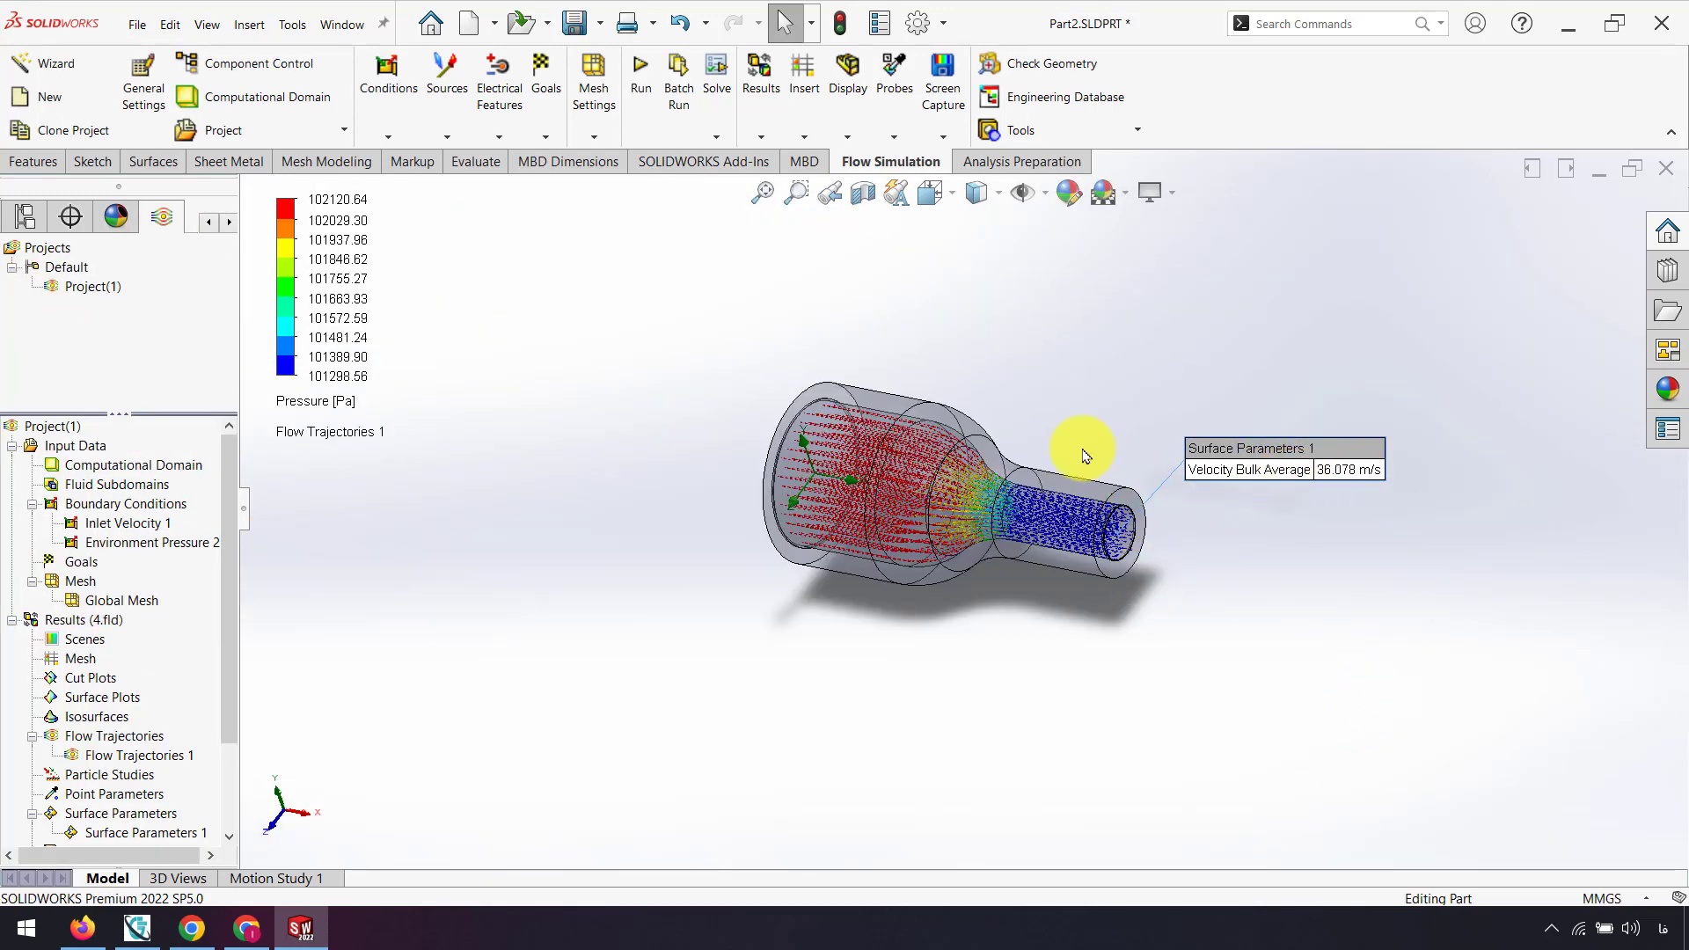
pyautogui.scroll(-1, 1084, 456)
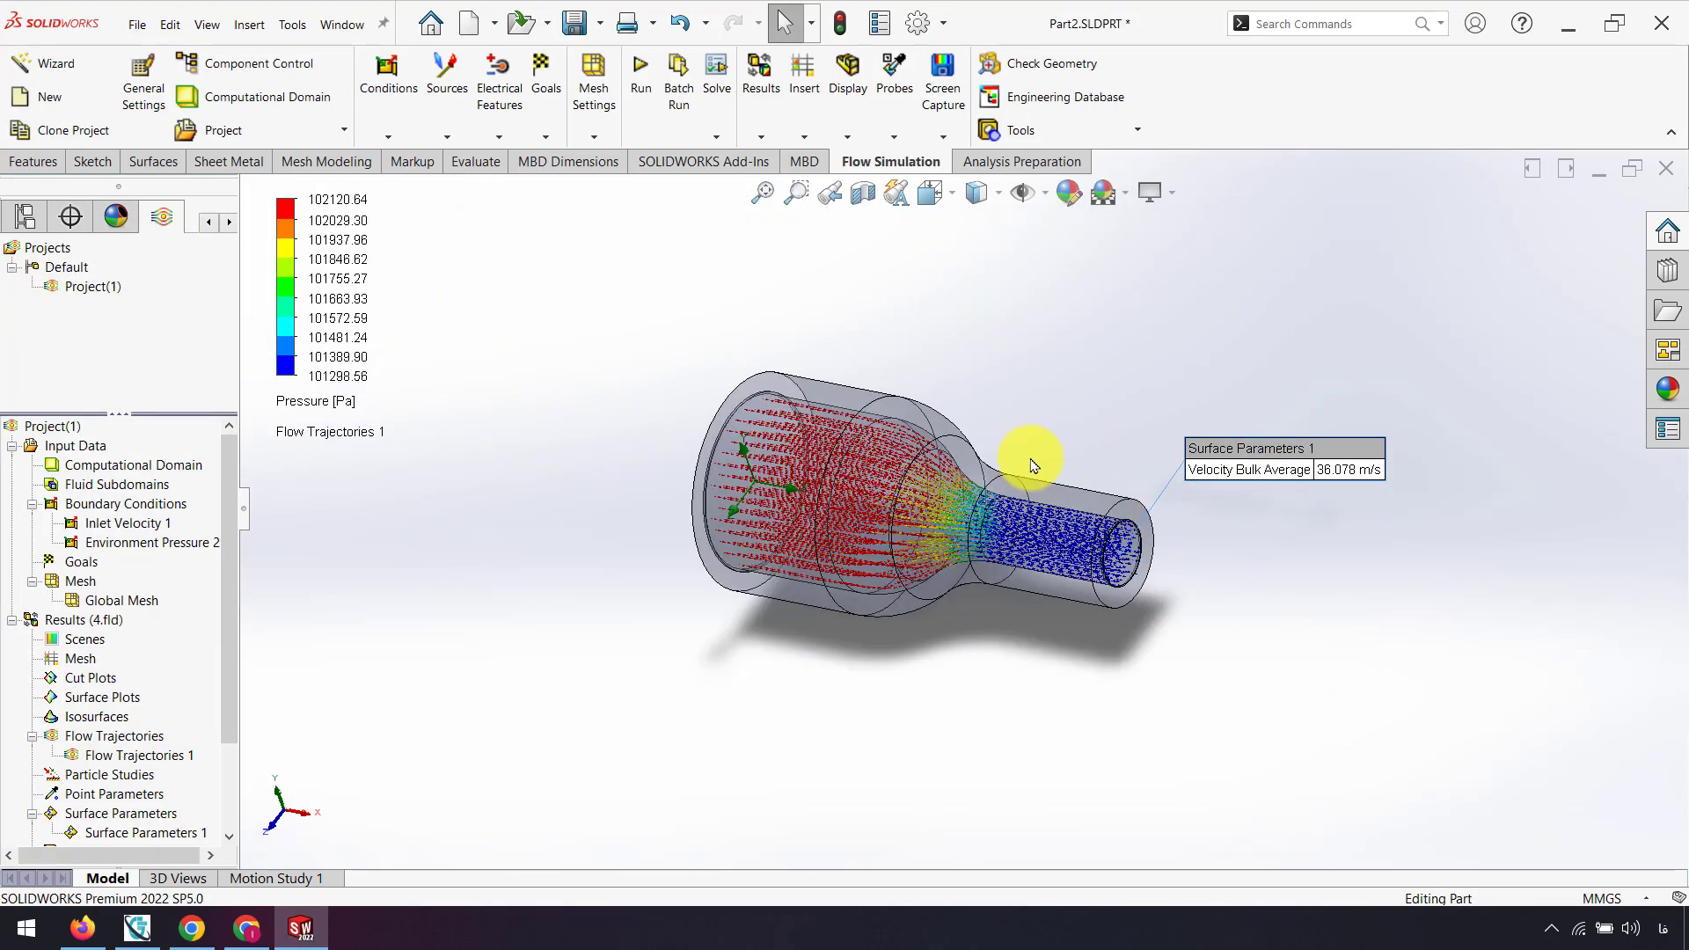
# Start a second flow trajectories plot with 100 points, using the inner lid face at the wide inlet end as its starting face
pyautogui.rightClick(136, 743)
pyautogui.click(167, 752)
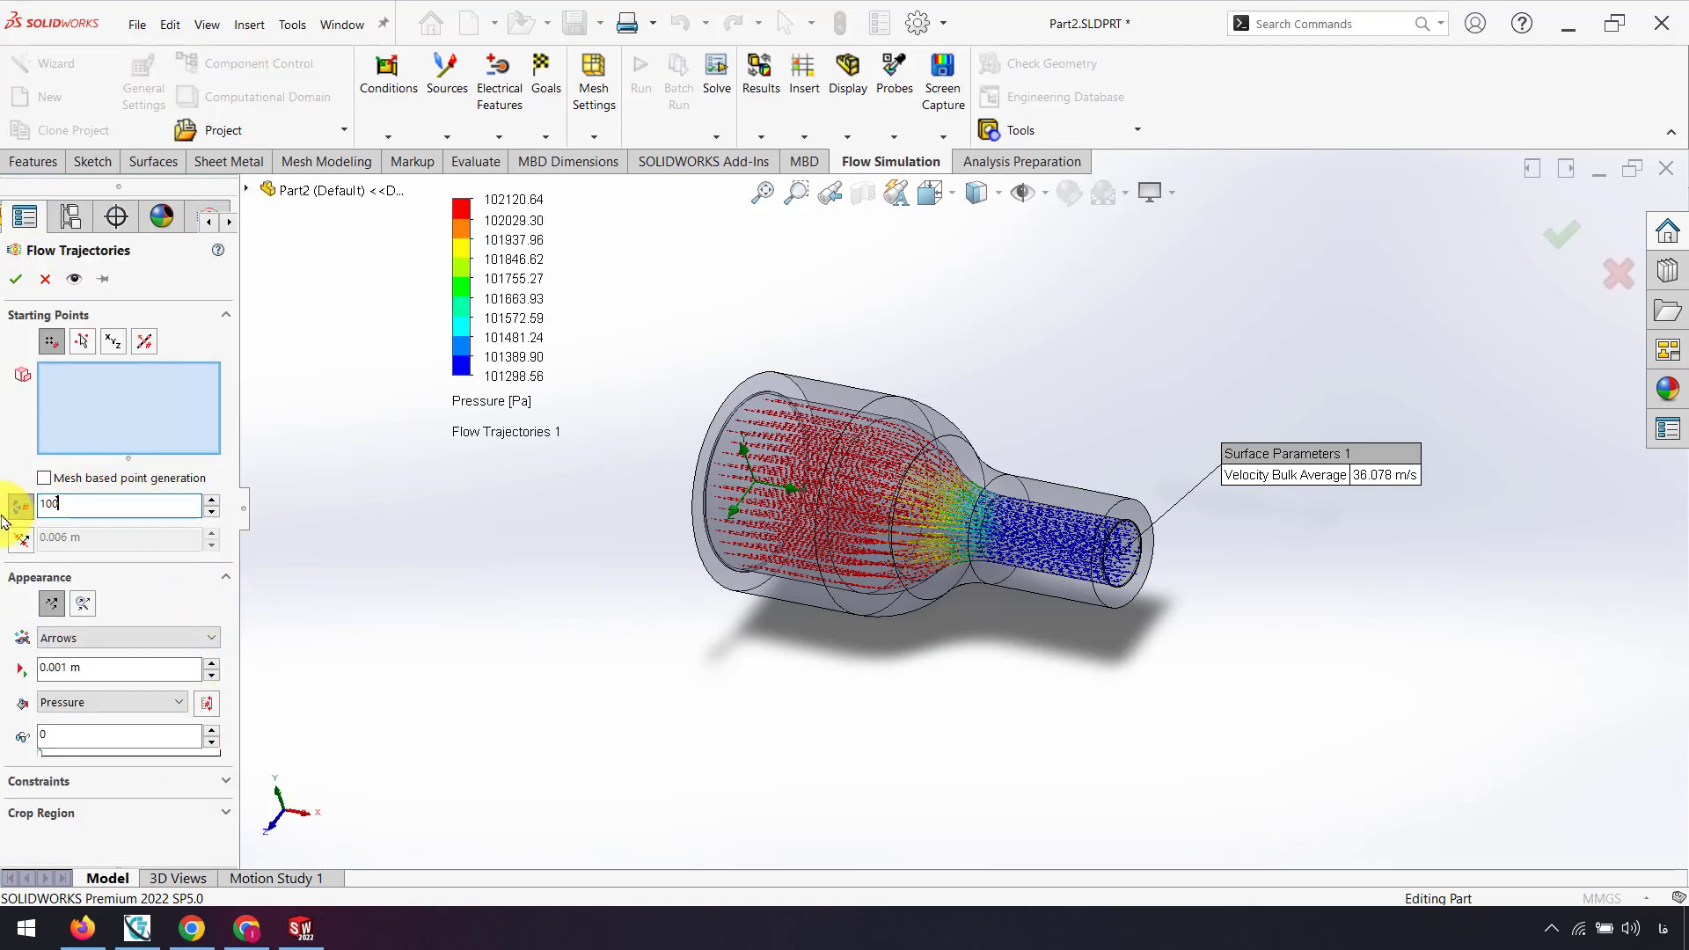
pyautogui.moveTo(573, 663)
pyautogui.mouseDown(button='middle')
pyautogui.moveTo(690, 649)
pyautogui.moveTo(784, 546)
pyautogui.mouseUp(button='middle')
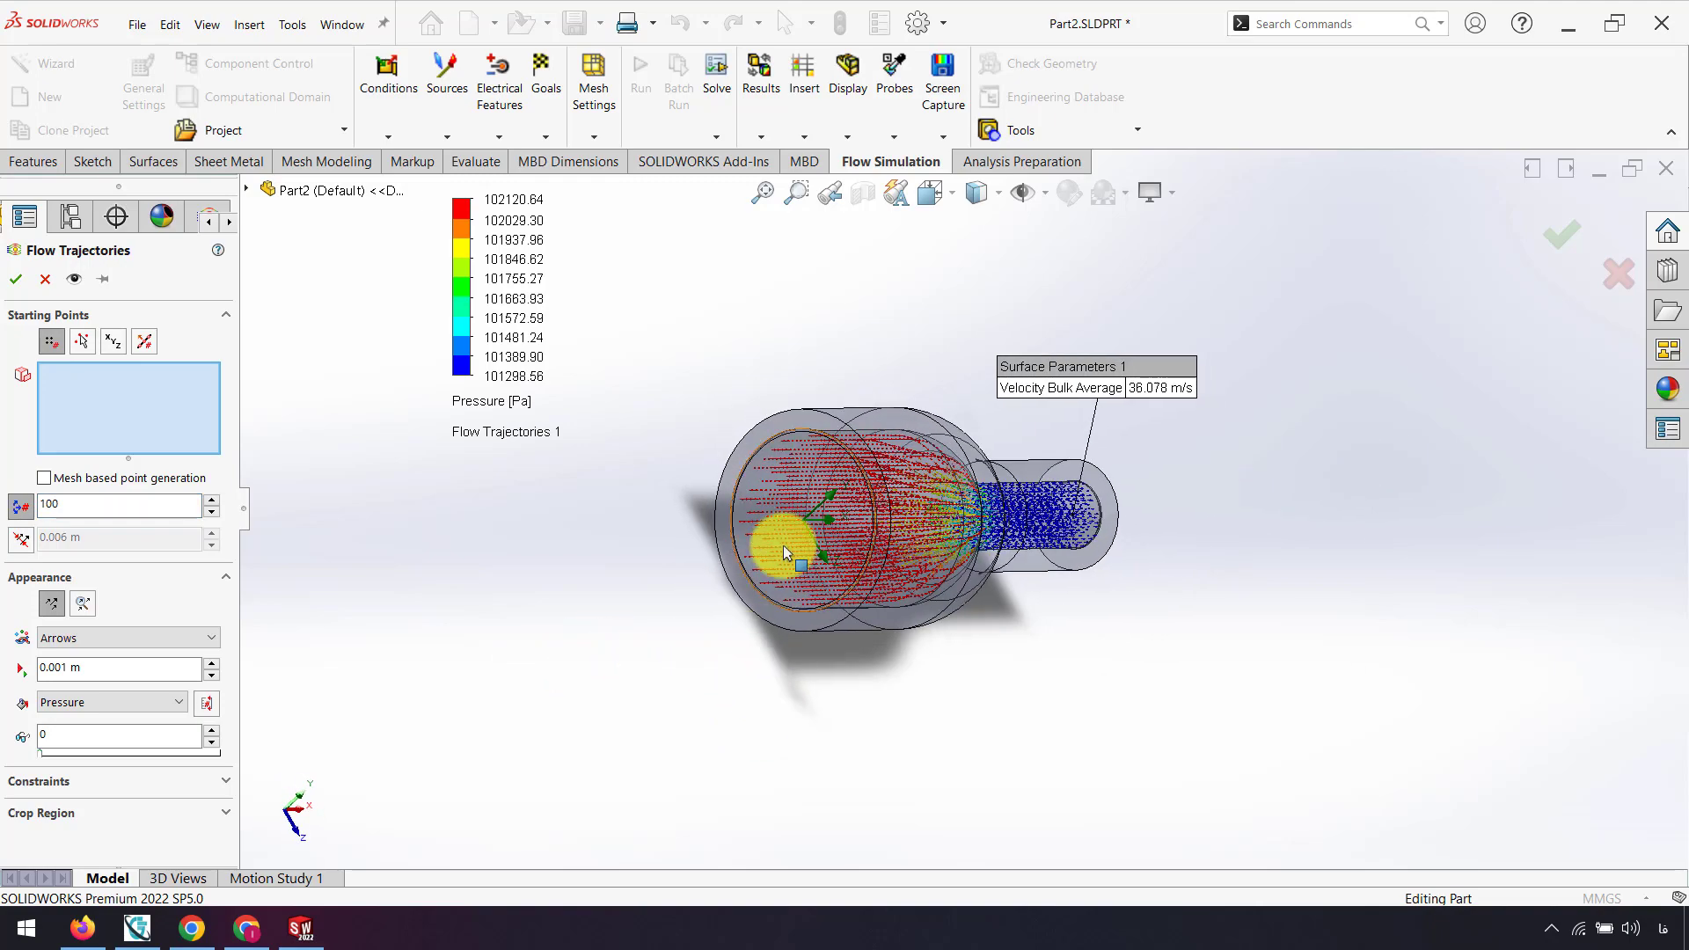
pyautogui.rightClick(784, 548)
pyautogui.click(858, 602)
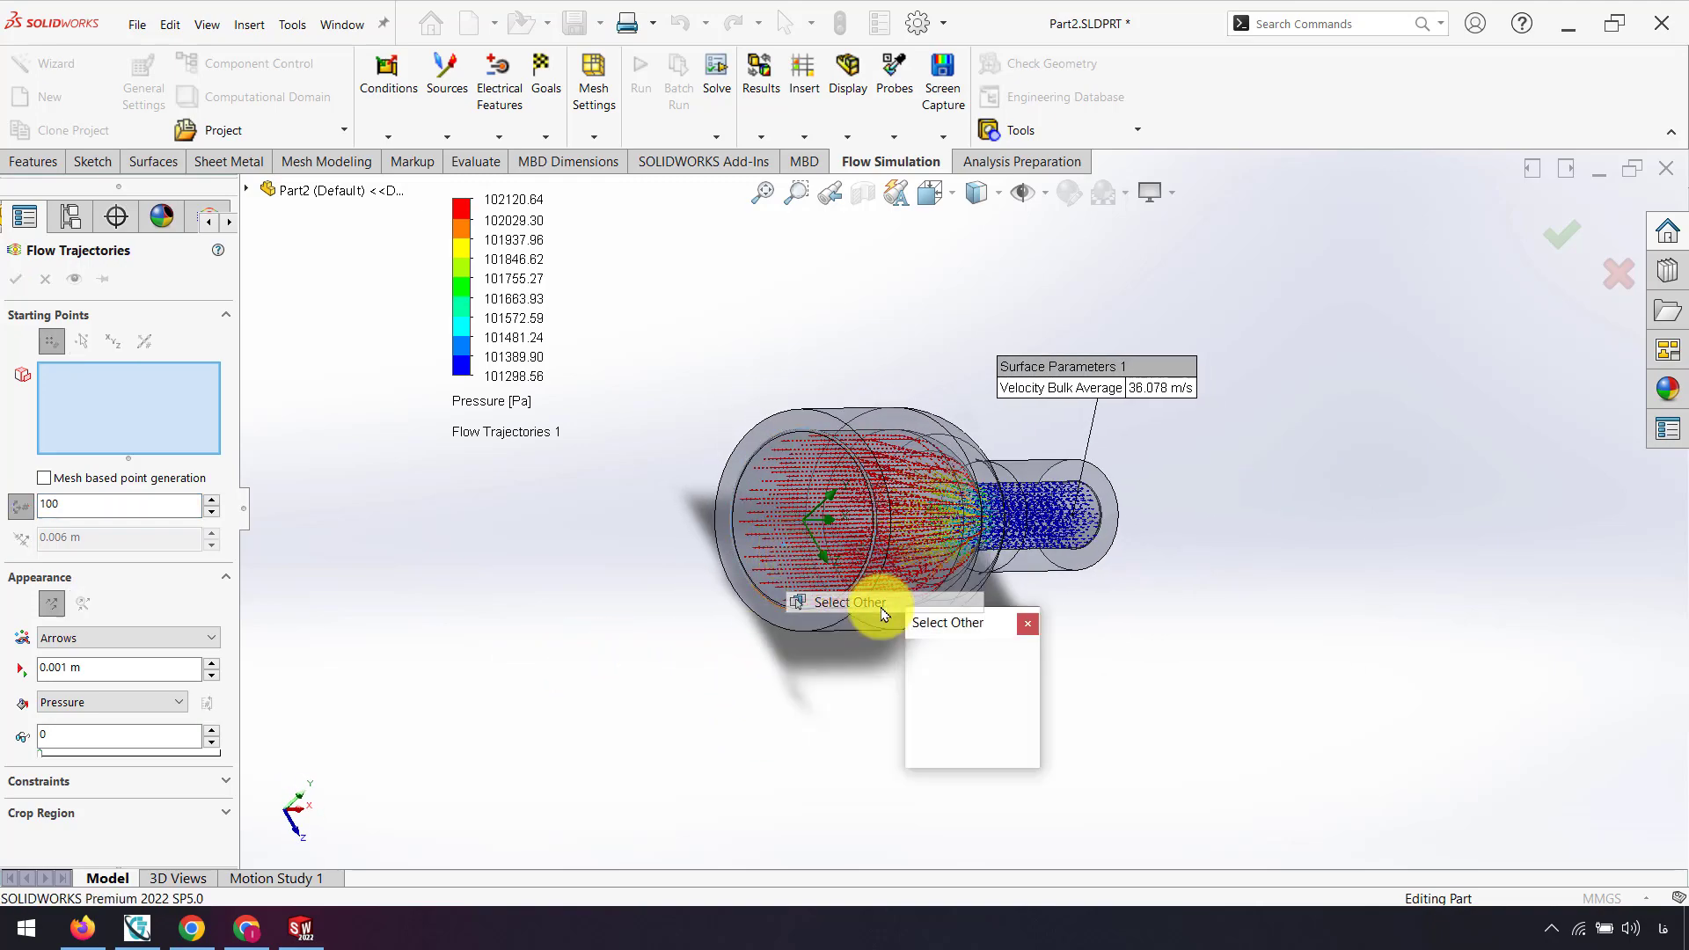
pyautogui.click(930, 656)
pyautogui.moveTo(848, 641); pyautogui.dragTo(645, 625, button='middle')
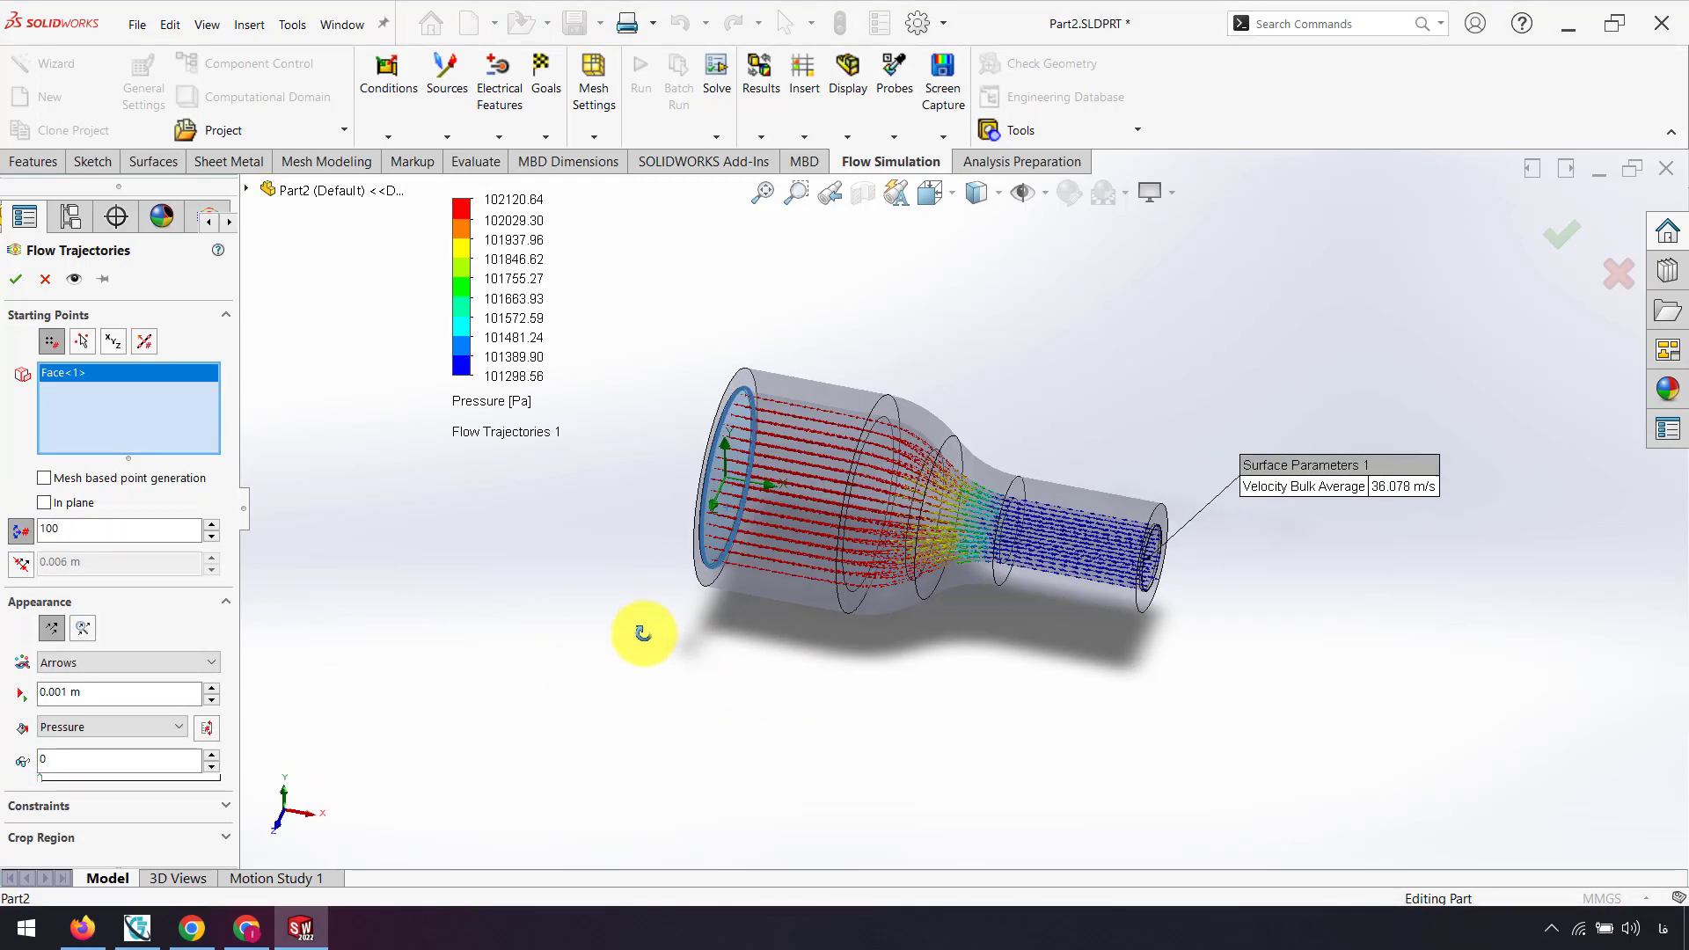
# Colour the second plot's arrows by Velocity RRF (X) and create the flow trajectories plot
pyautogui.click(139, 728)
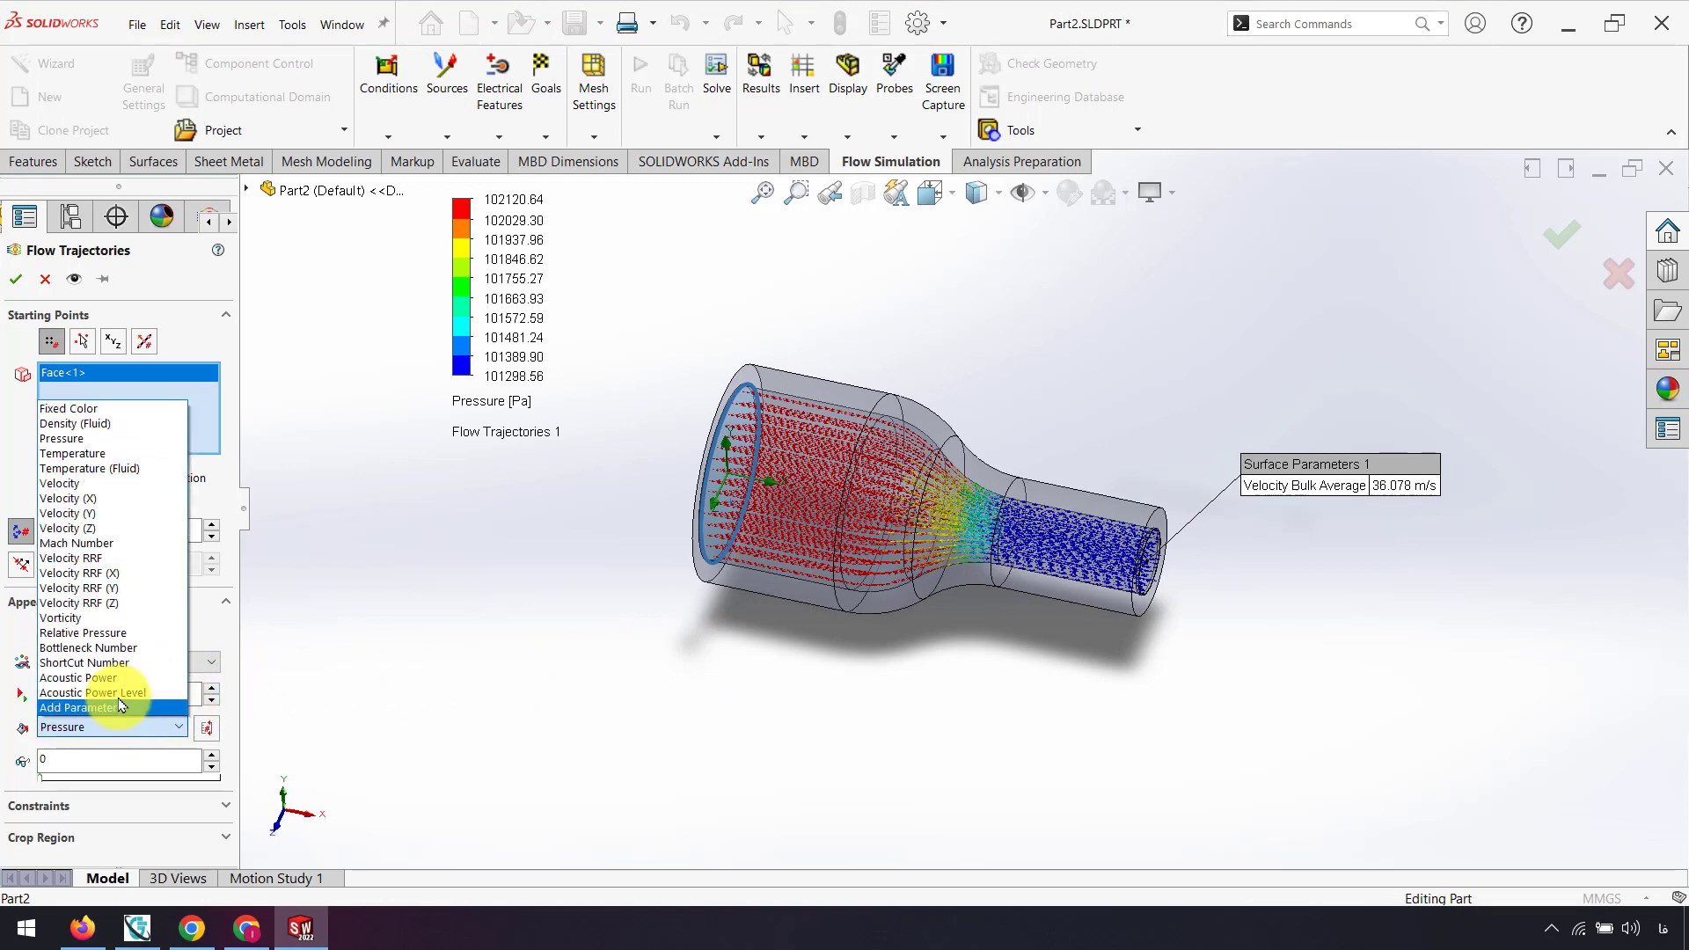
pyautogui.click(120, 573)
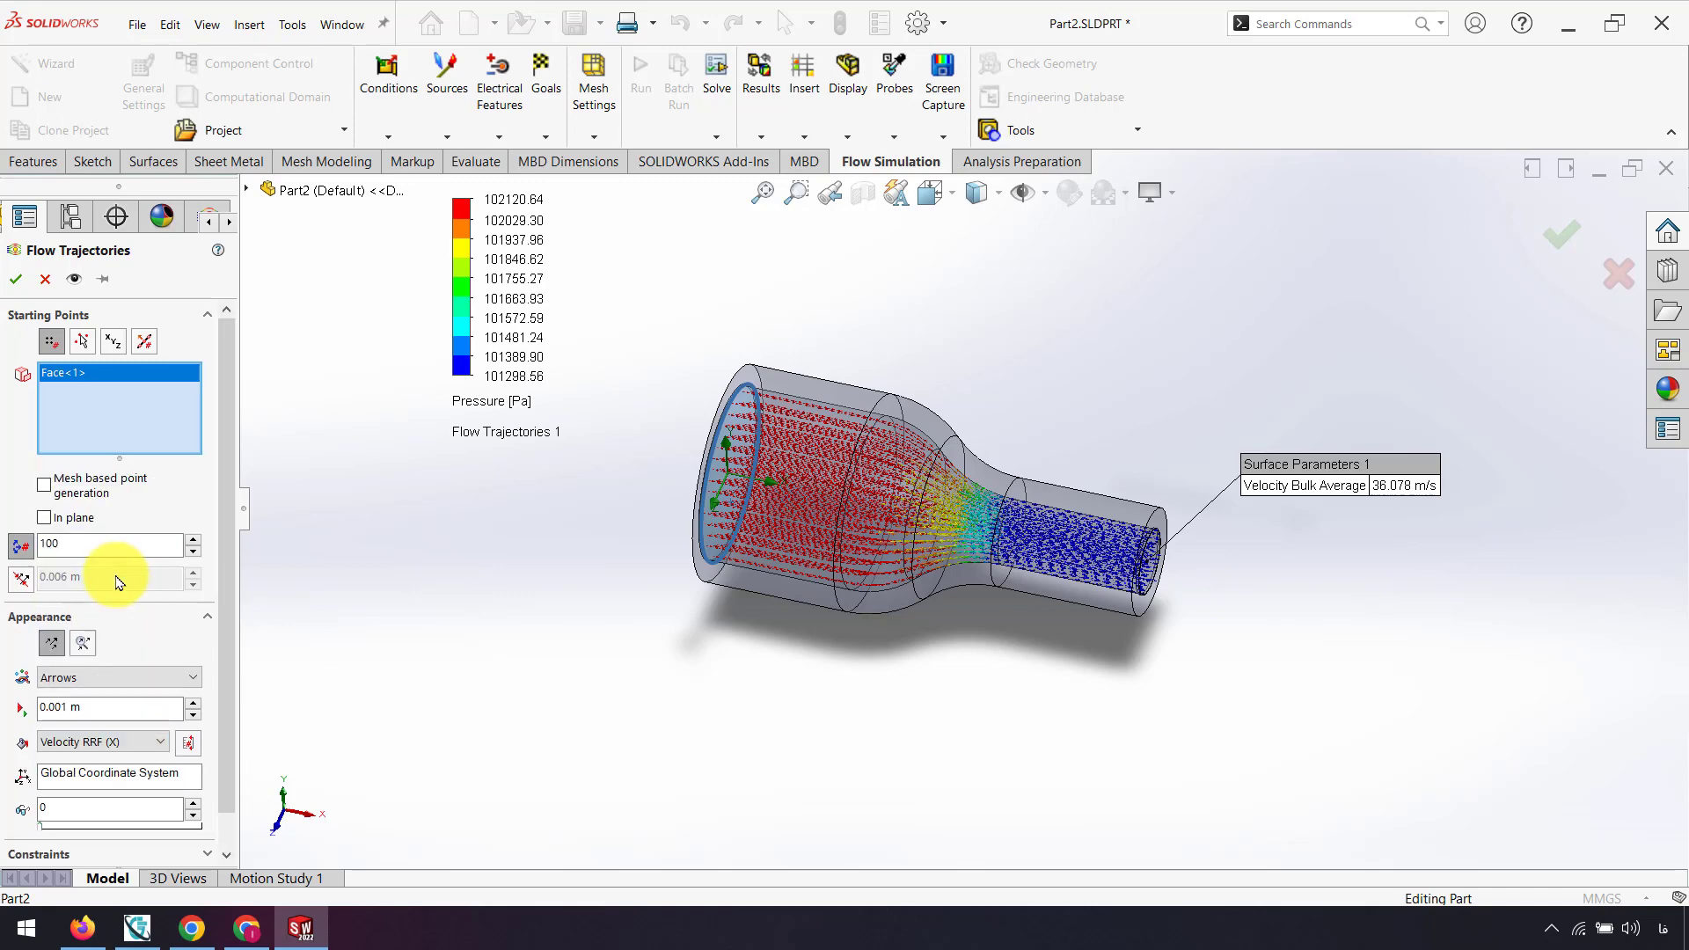
pyautogui.click(16, 282)
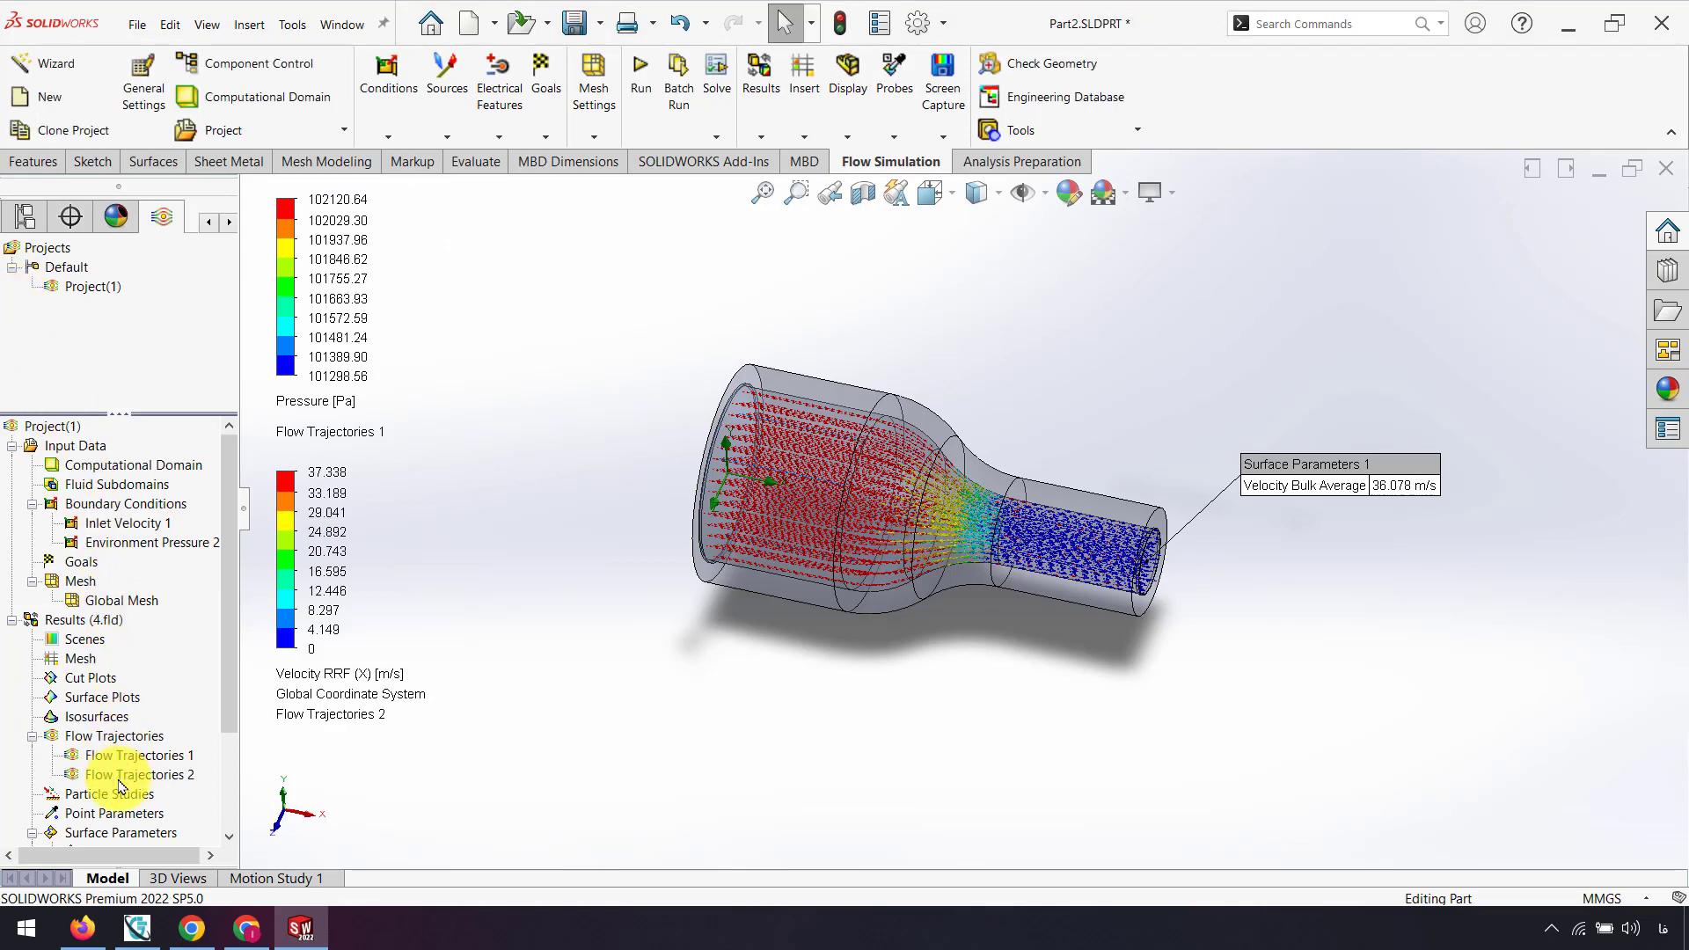
# Play the animation of the velocity-coloured flow trajectories and examine the flow through the converging section and outlet
pyautogui.rightClick(119, 779)
pyautogui.click(167, 599)
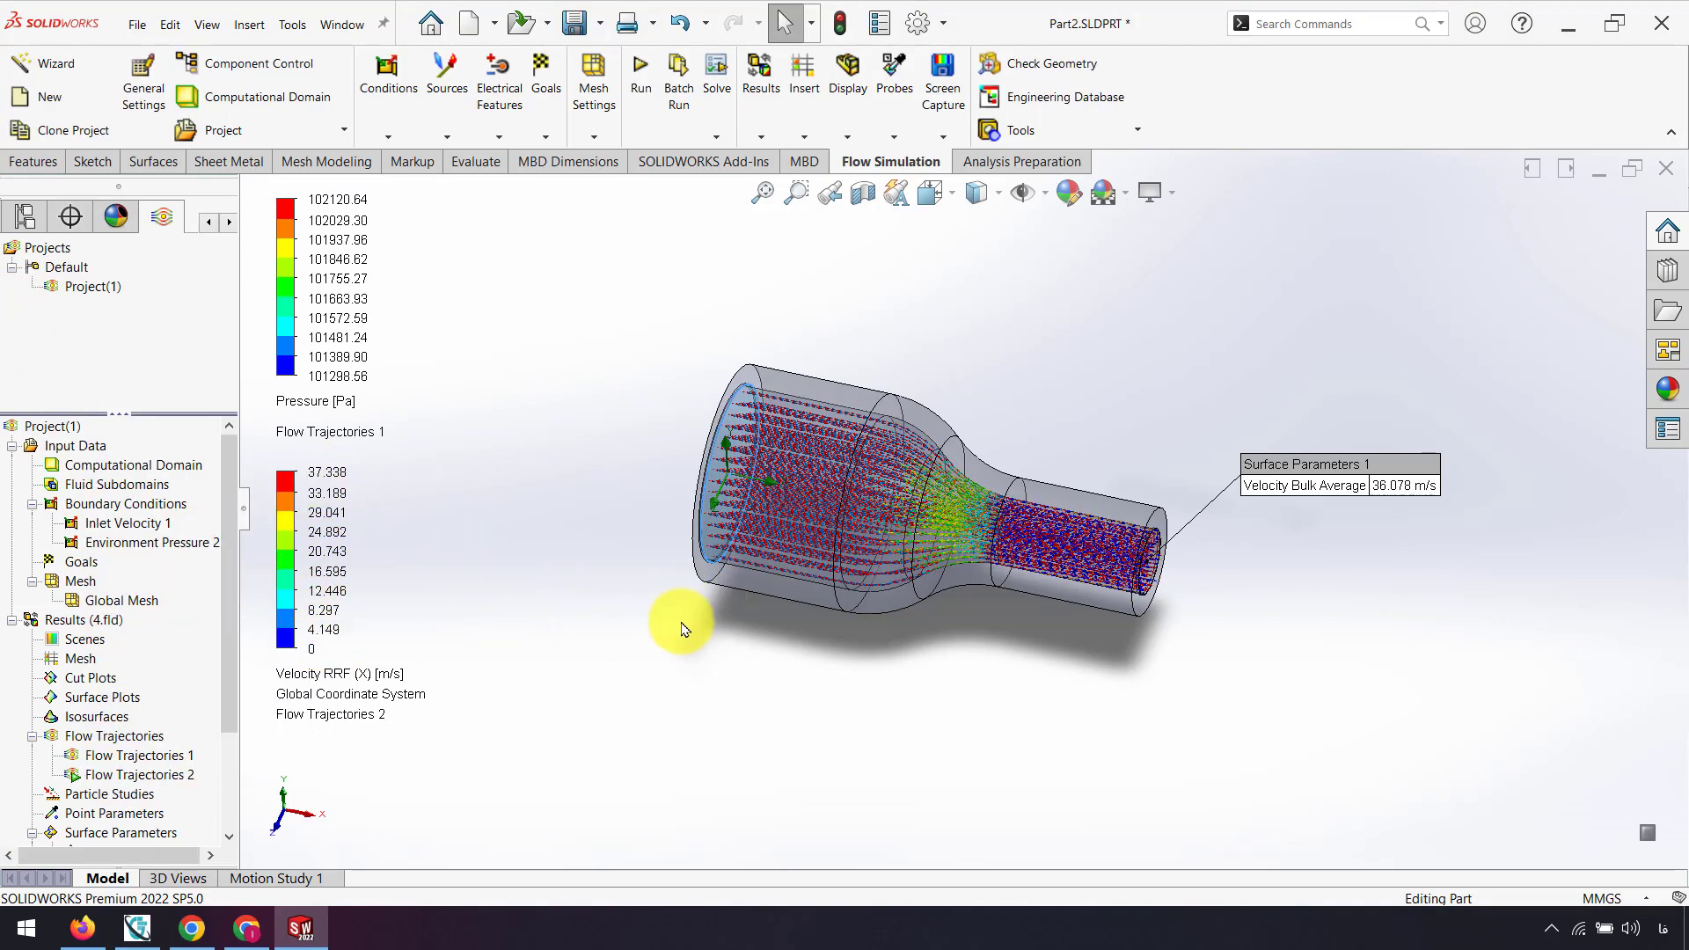
pyautogui.scroll(-5, 757, 620)
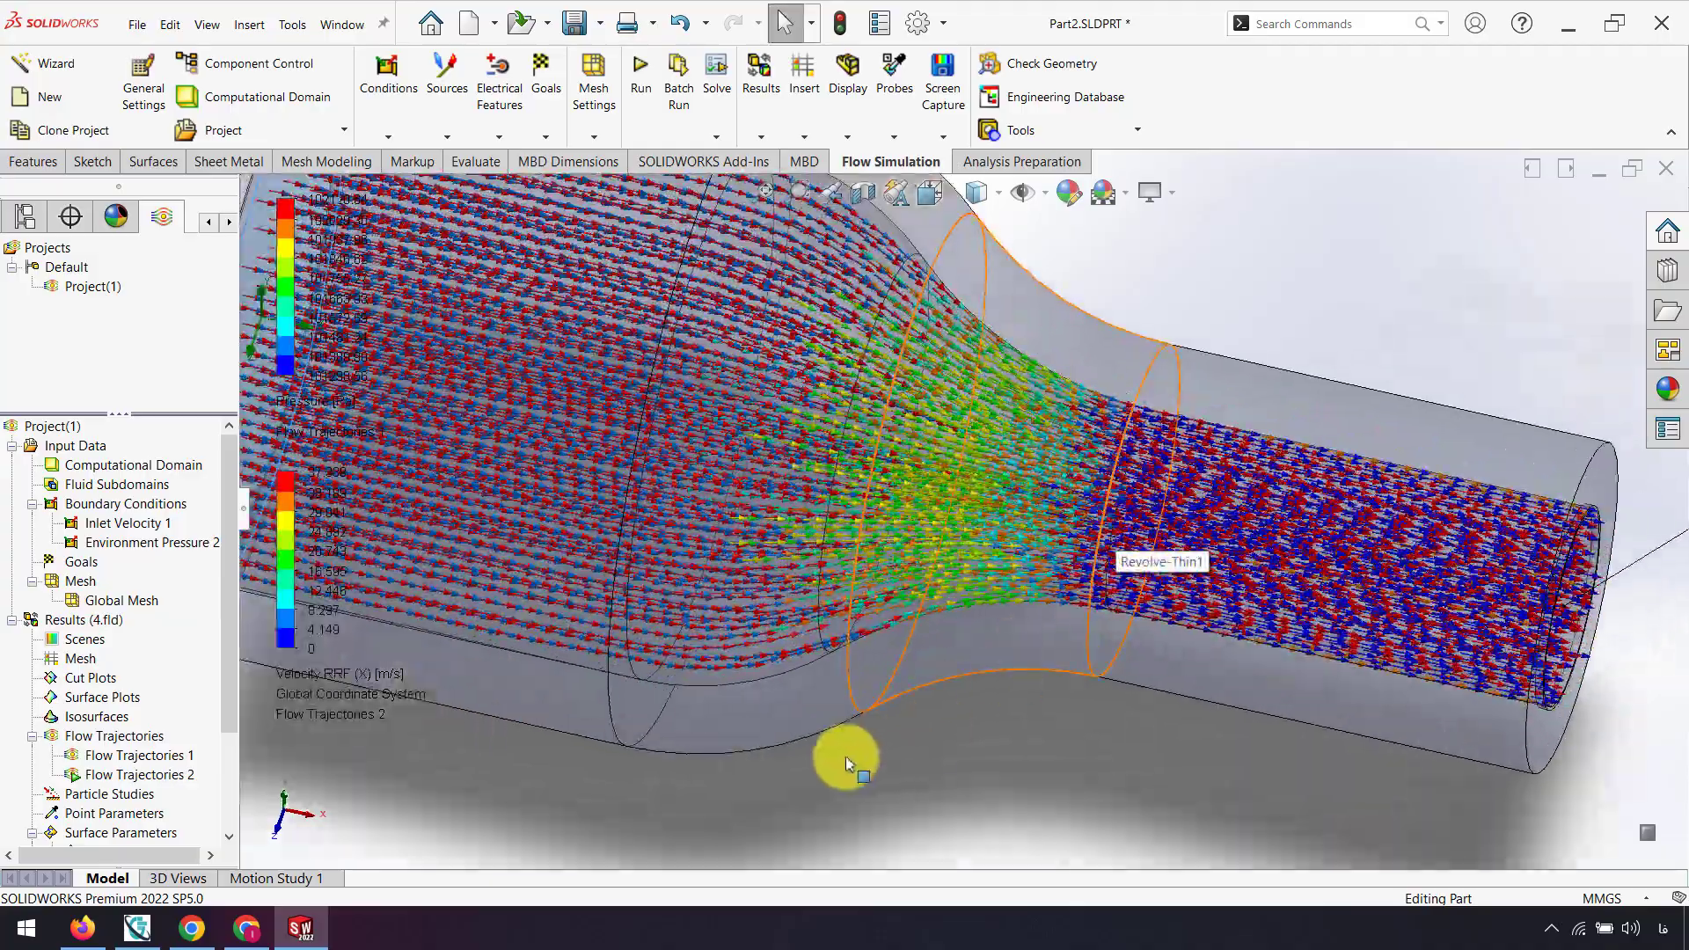
pyautogui.scroll(5, 845, 758)
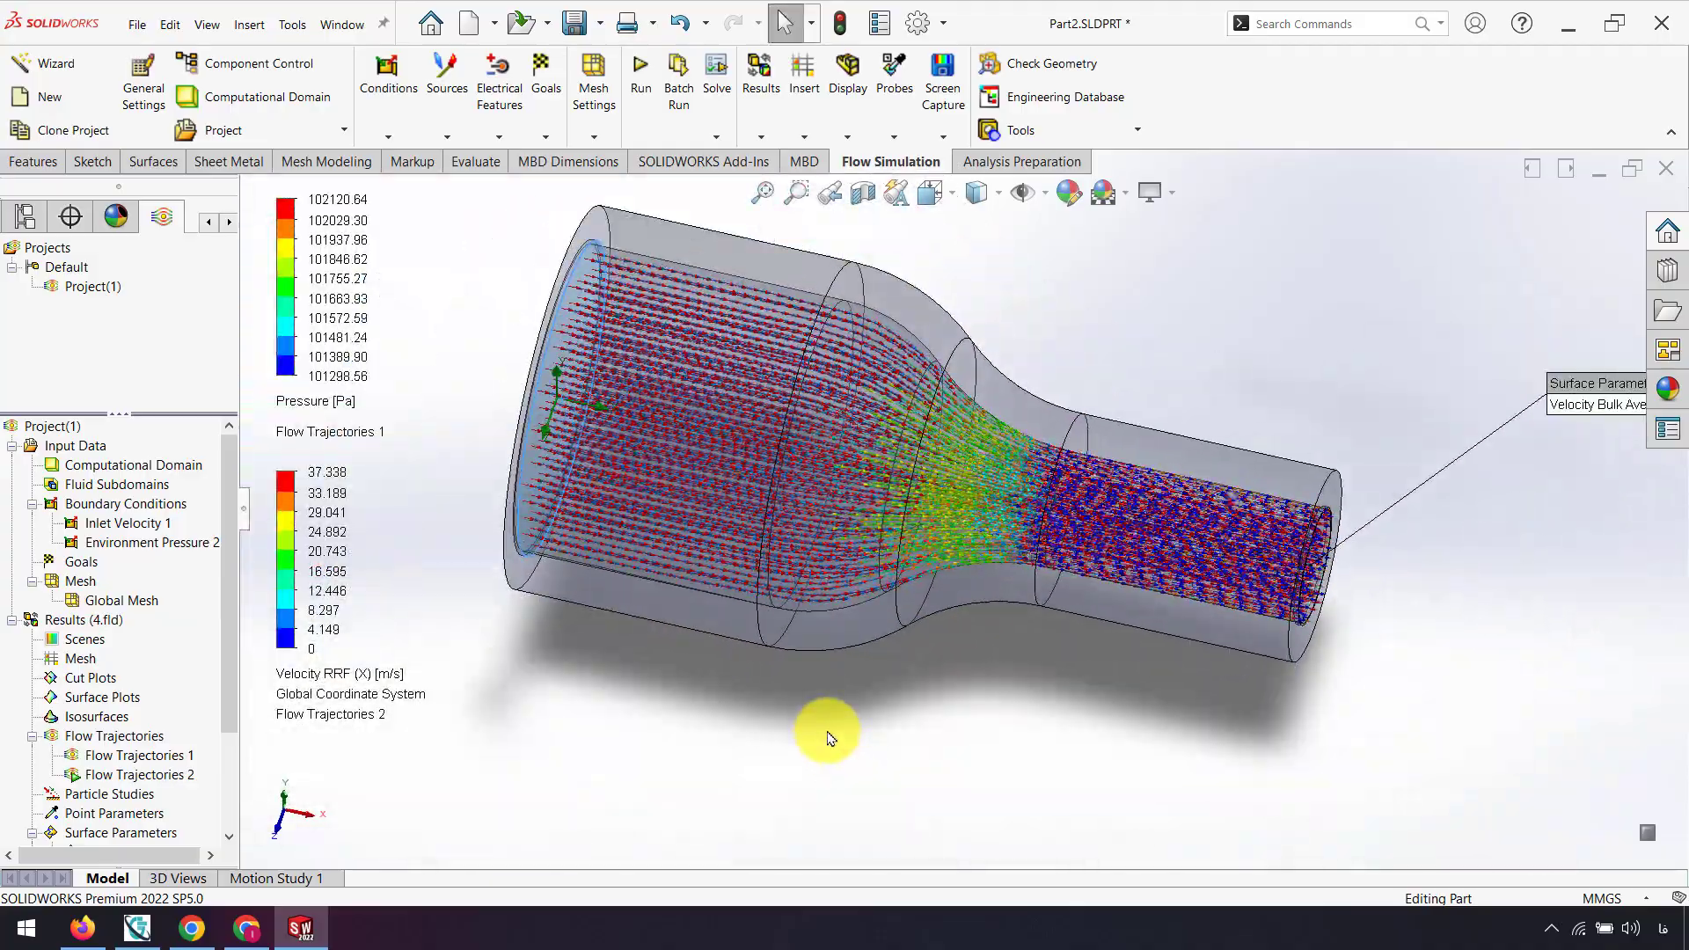
pyautogui.scroll(3, 798, 635)
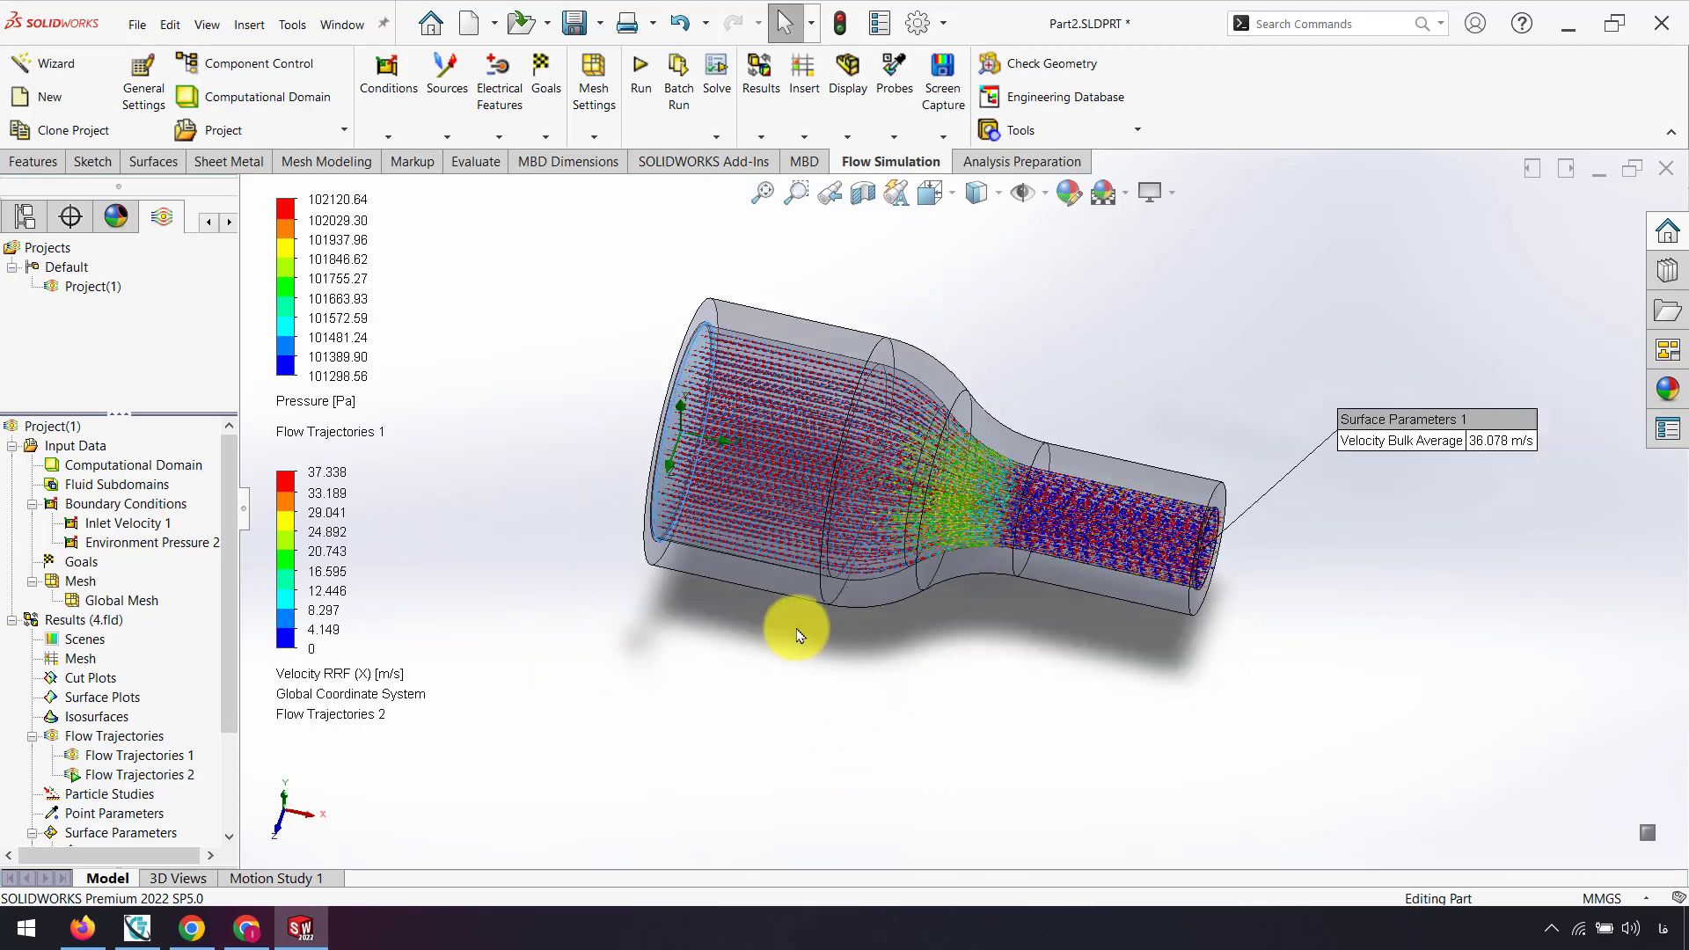
pyautogui.moveTo(797, 629)
pyautogui.mouseDown(button='middle')
pyautogui.moveTo(878, 664)
pyautogui.moveTo(775, 628)
pyautogui.mouseUp(button='middle')
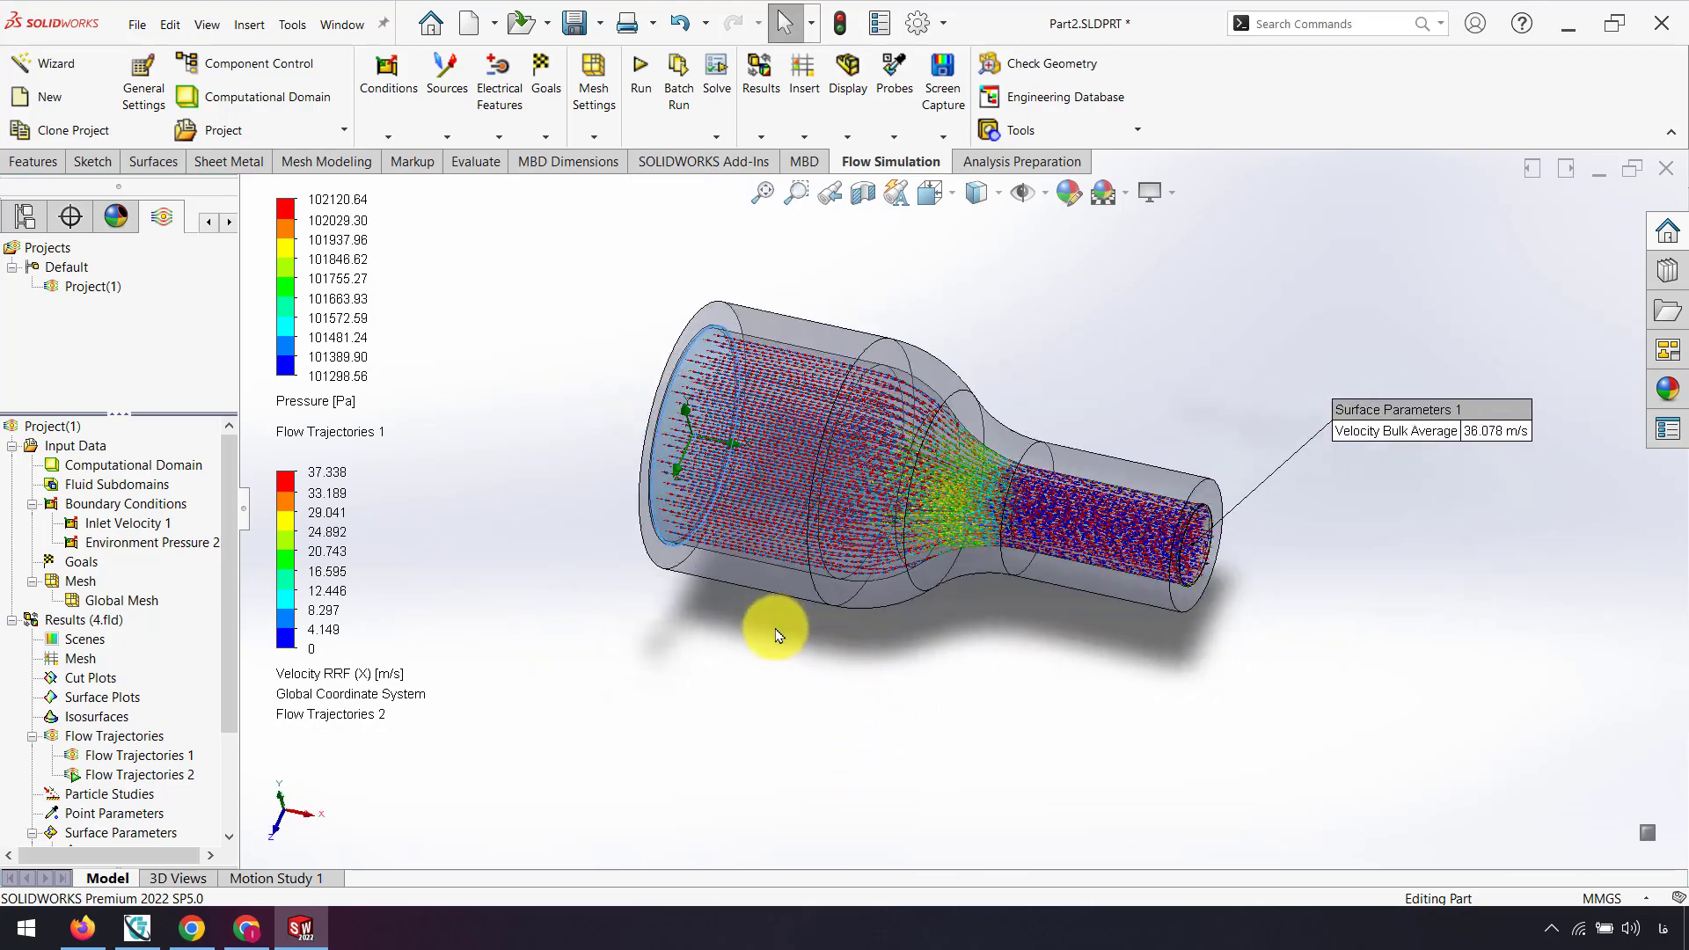